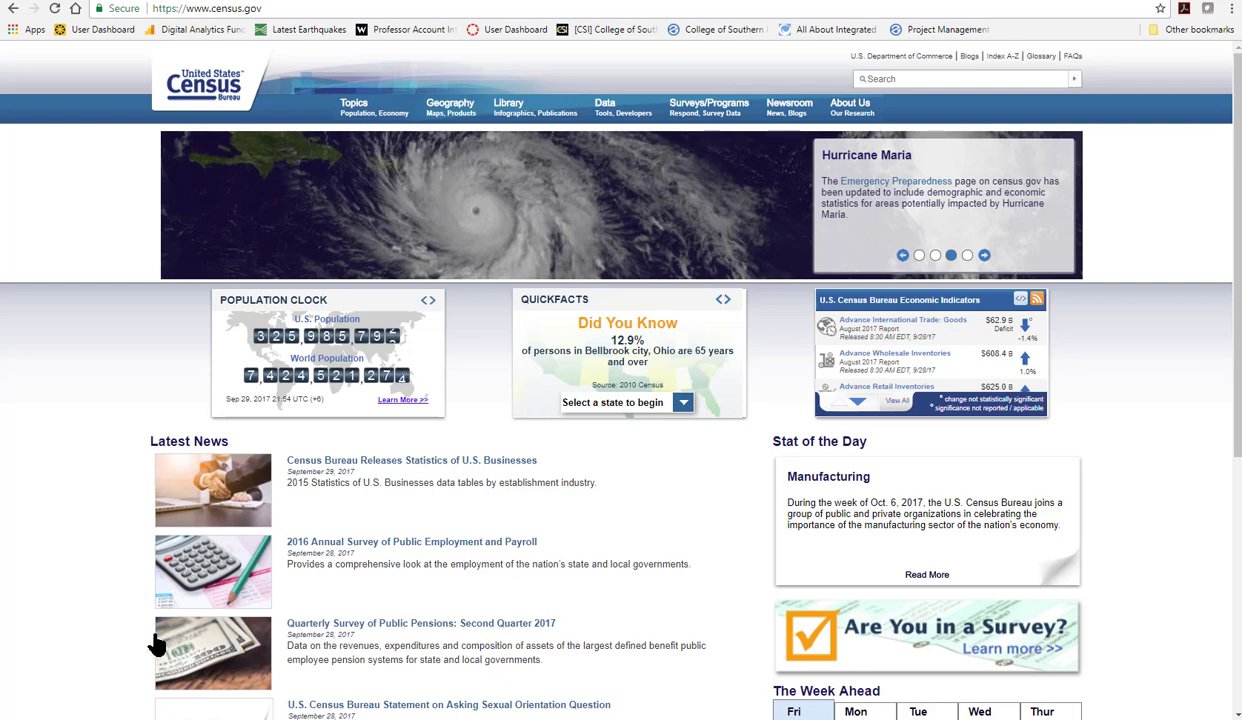
Go from the census.gov footer to American FactFinder and start a new Guided Search
scroll(110, 640, down, 4)
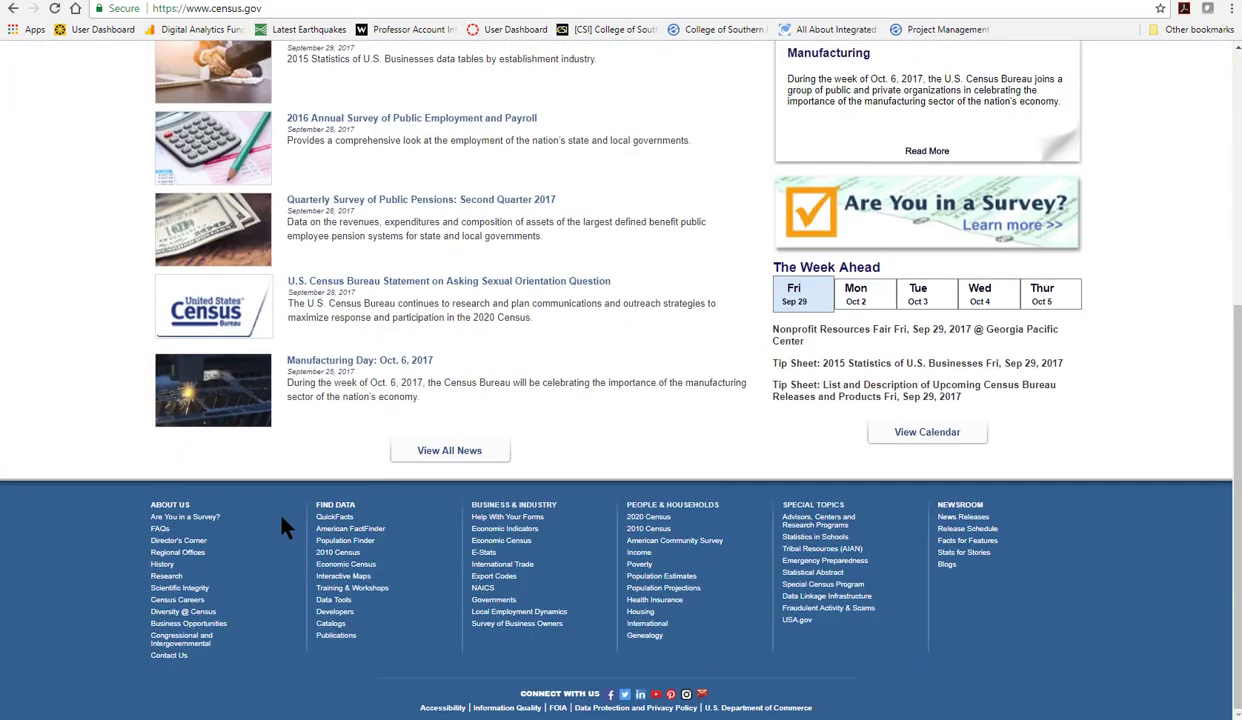
click(378, 532)
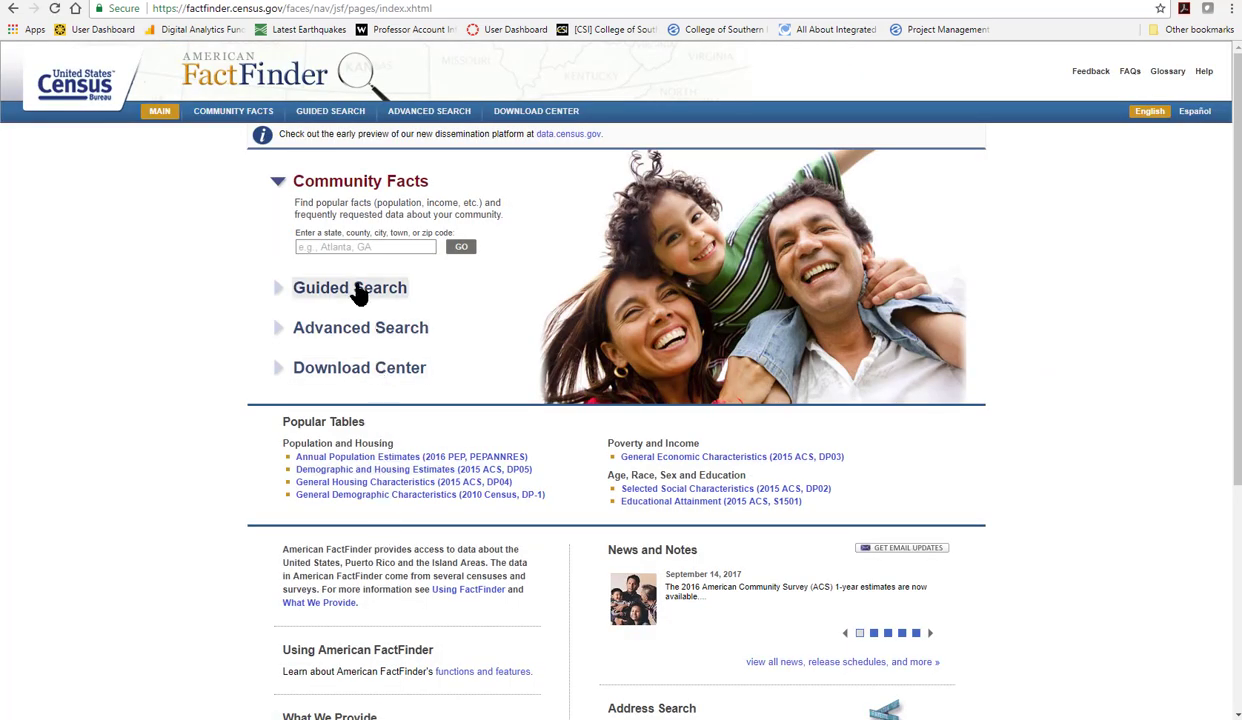
click(358, 289)
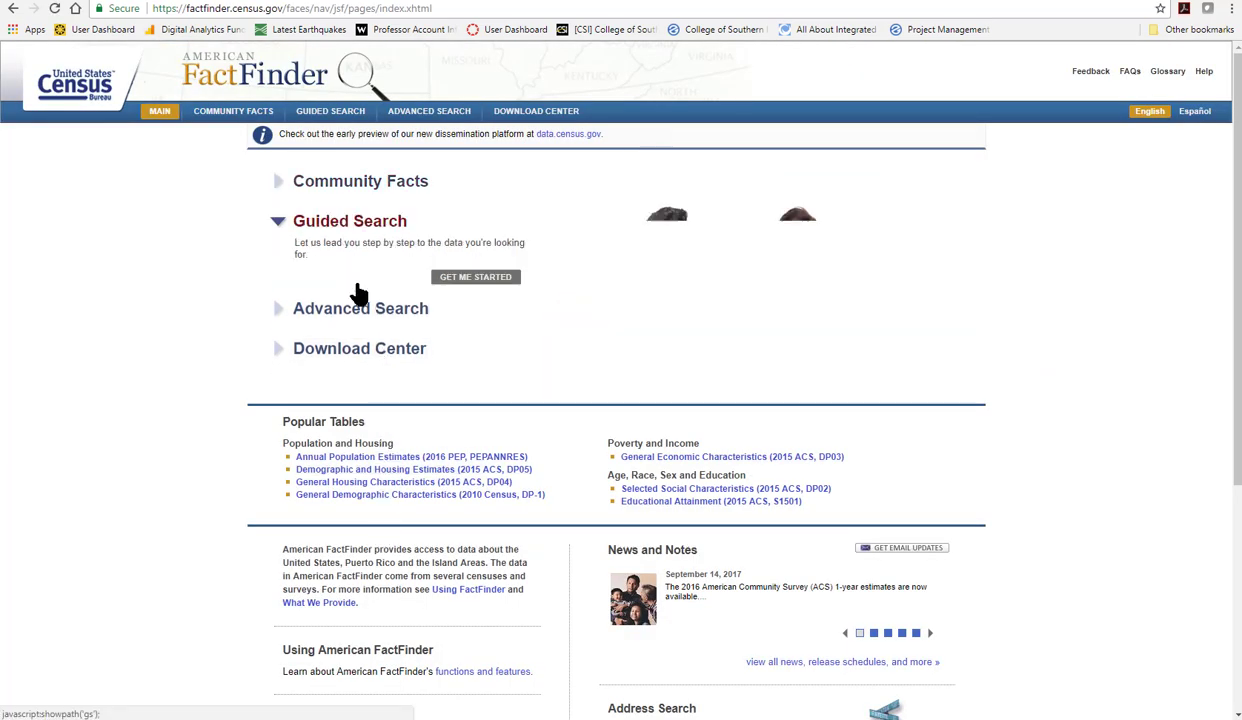
click(474, 279)
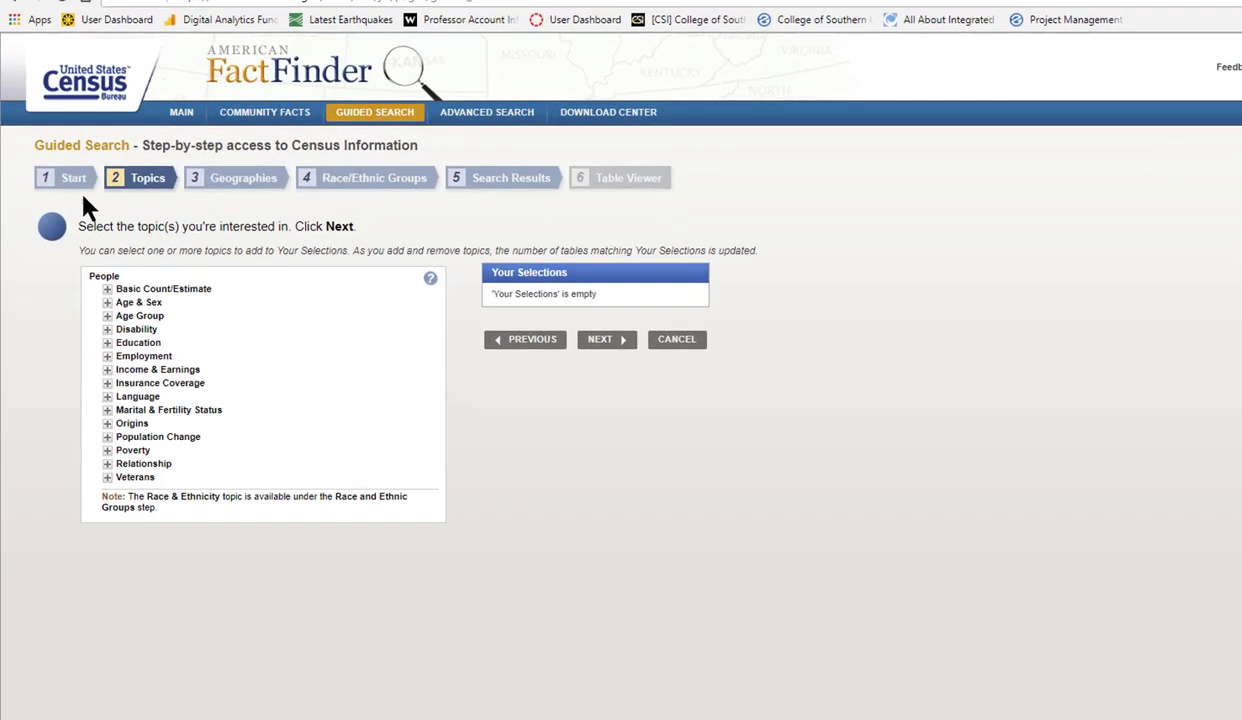
Search information about people on the topics Age and Educational Attainment, narrowing to 235 tables
click(60, 169)
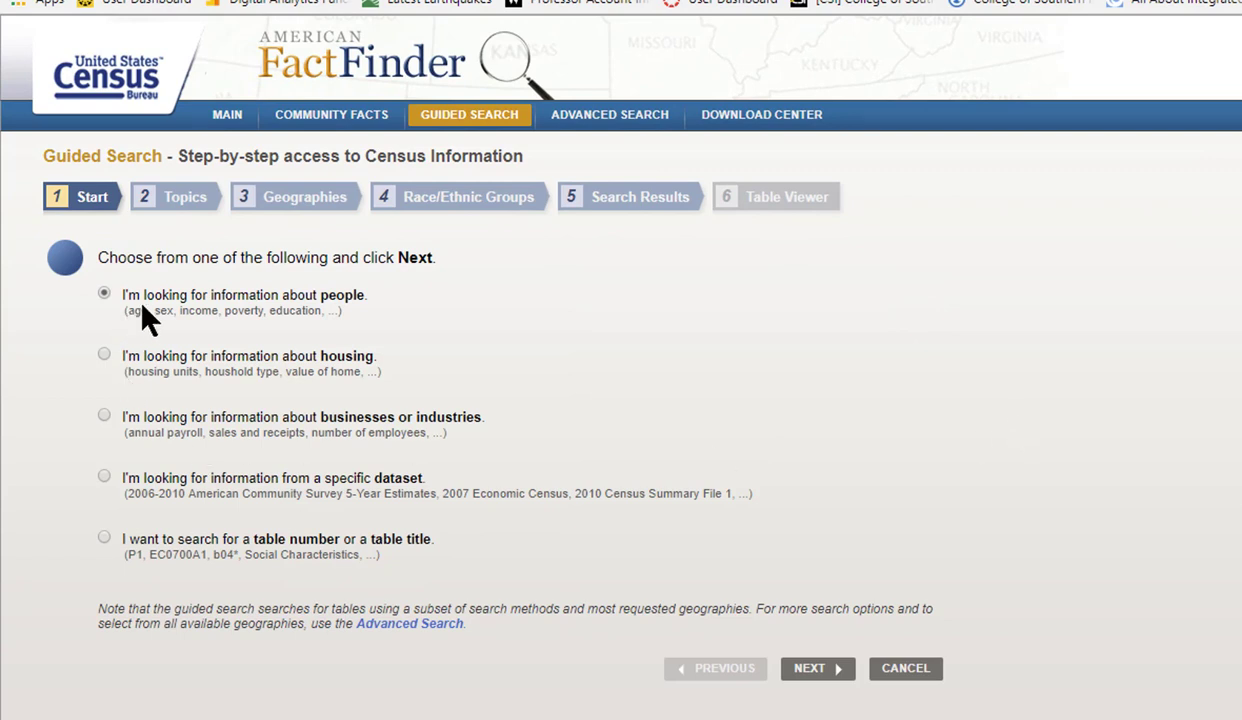
click(813, 669)
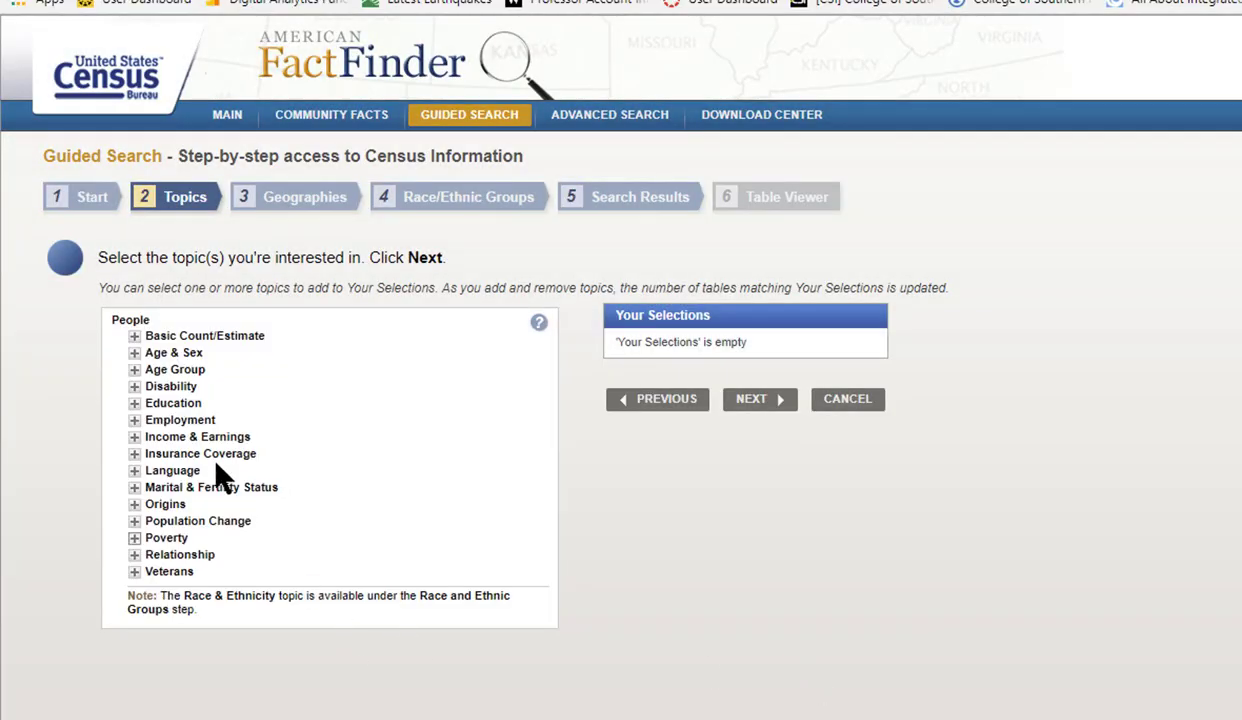
click(134, 355)
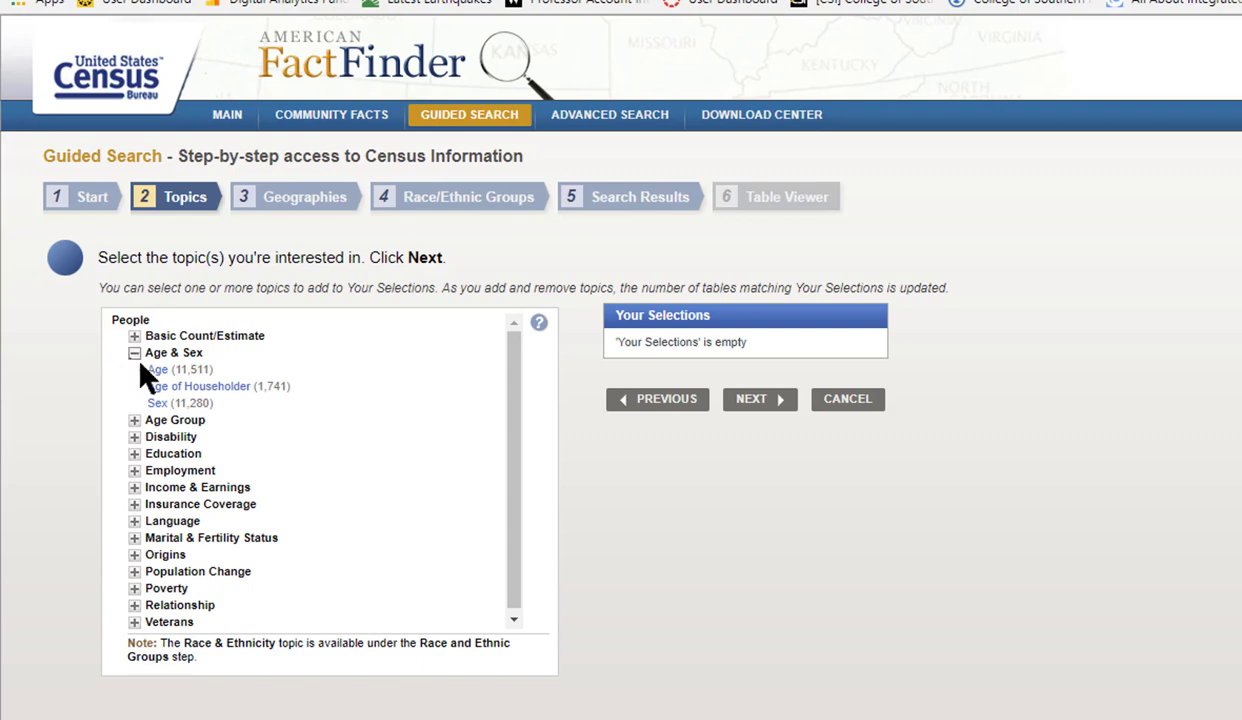
click(157, 370)
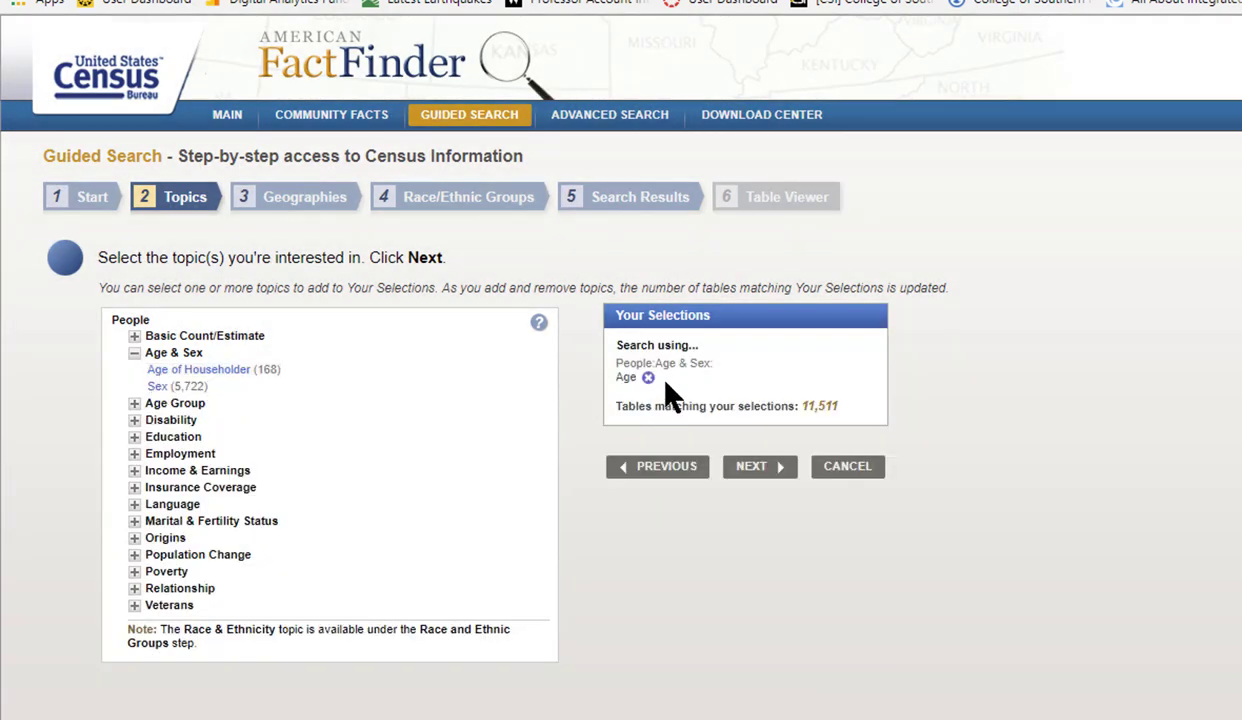
click(134, 437)
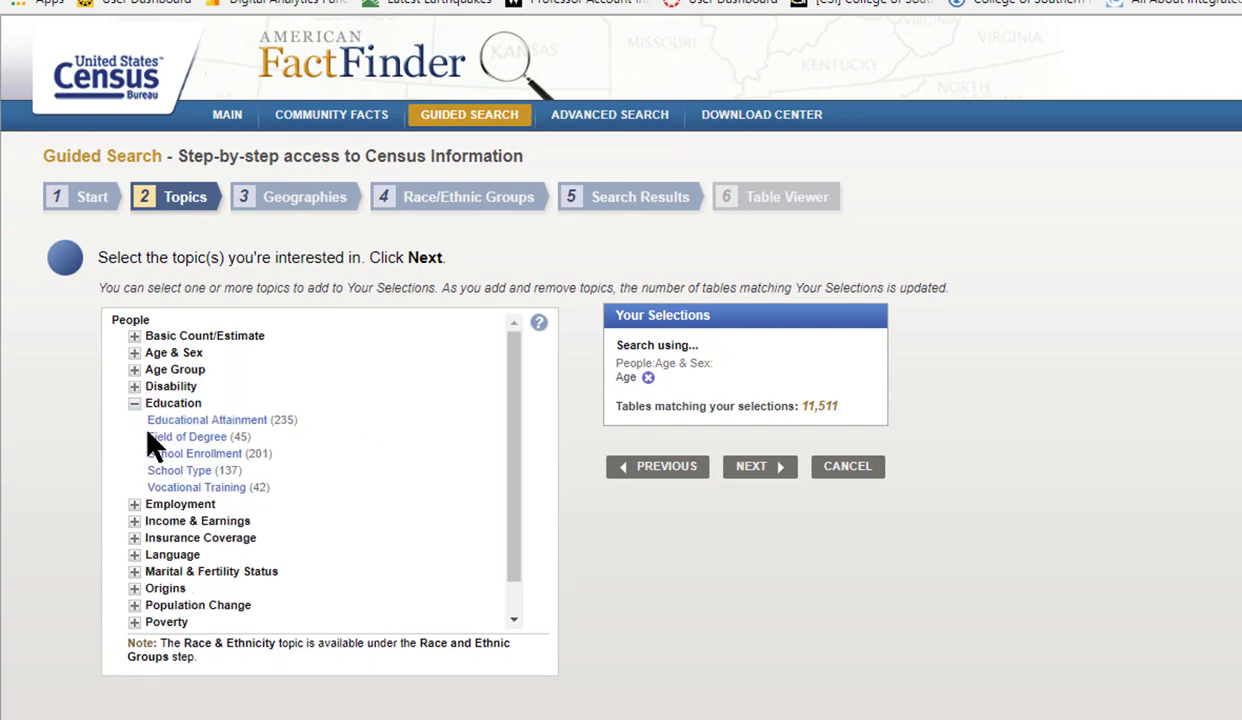
click(157, 422)
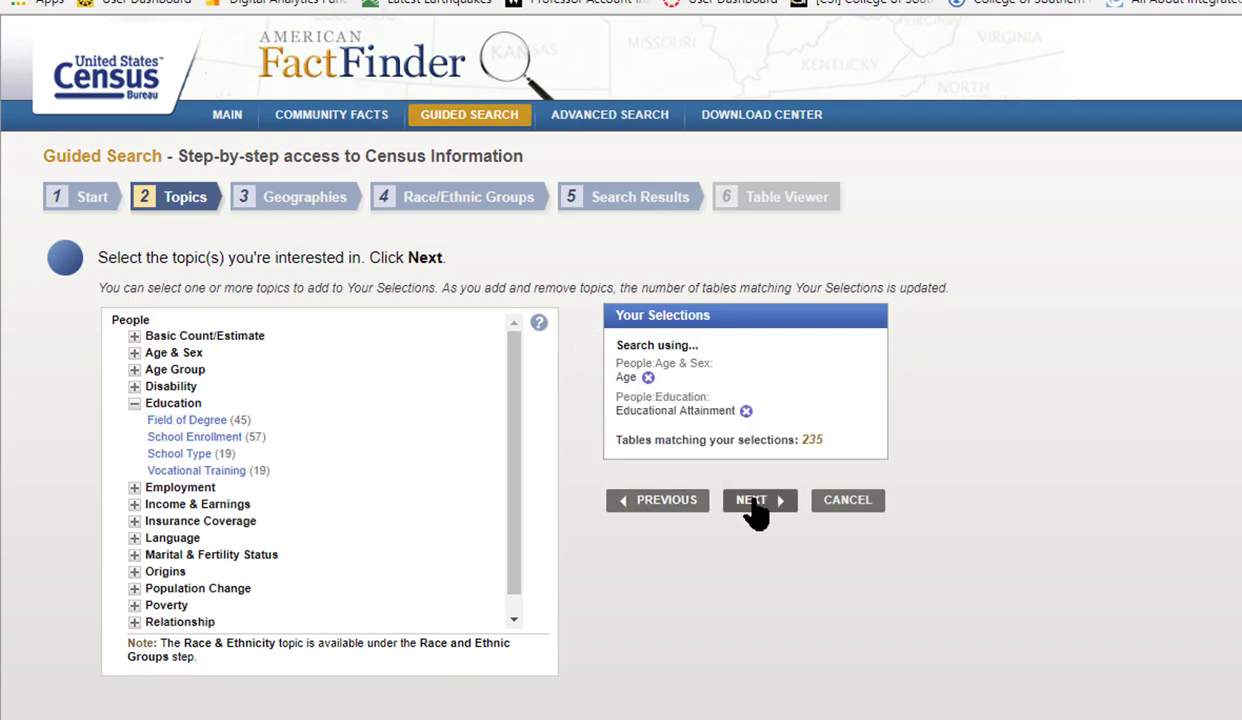
Add Twin Falls County, Idaho as a County - 050 geography
click(754, 505)
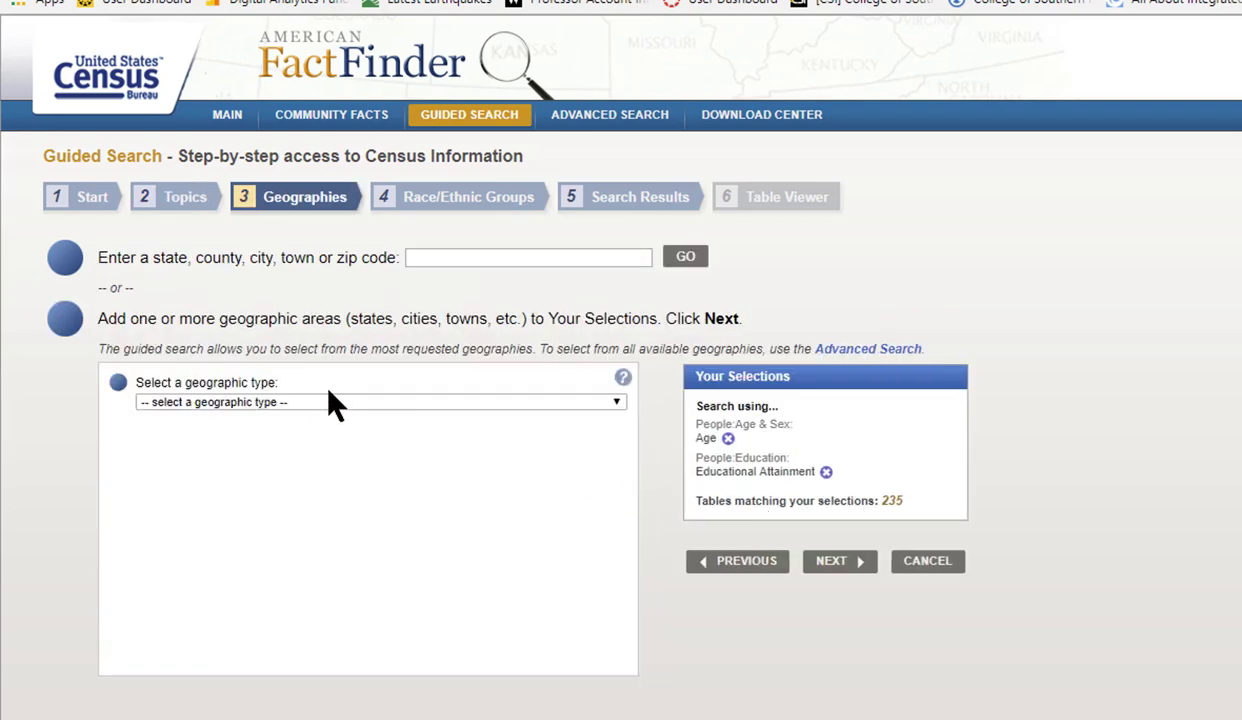
click(333, 405)
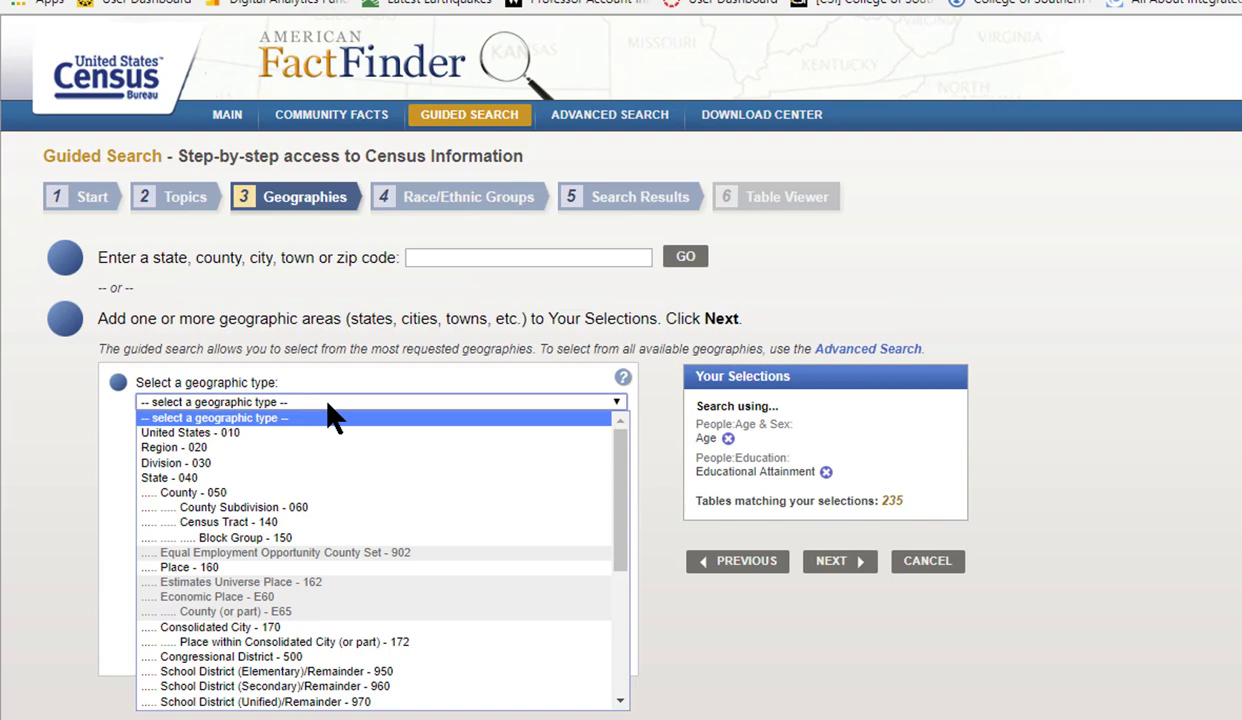
click(262, 492)
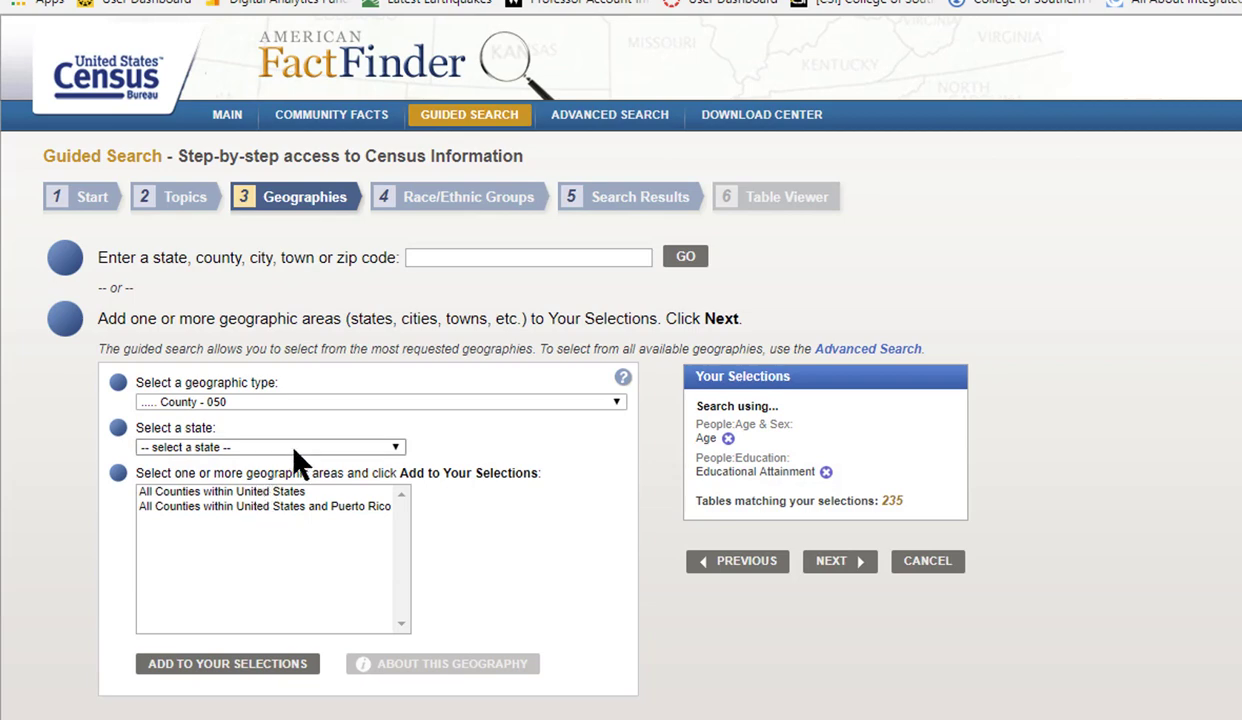
click(283, 446)
click(277, 702)
drag(285, 518, 283, 600)
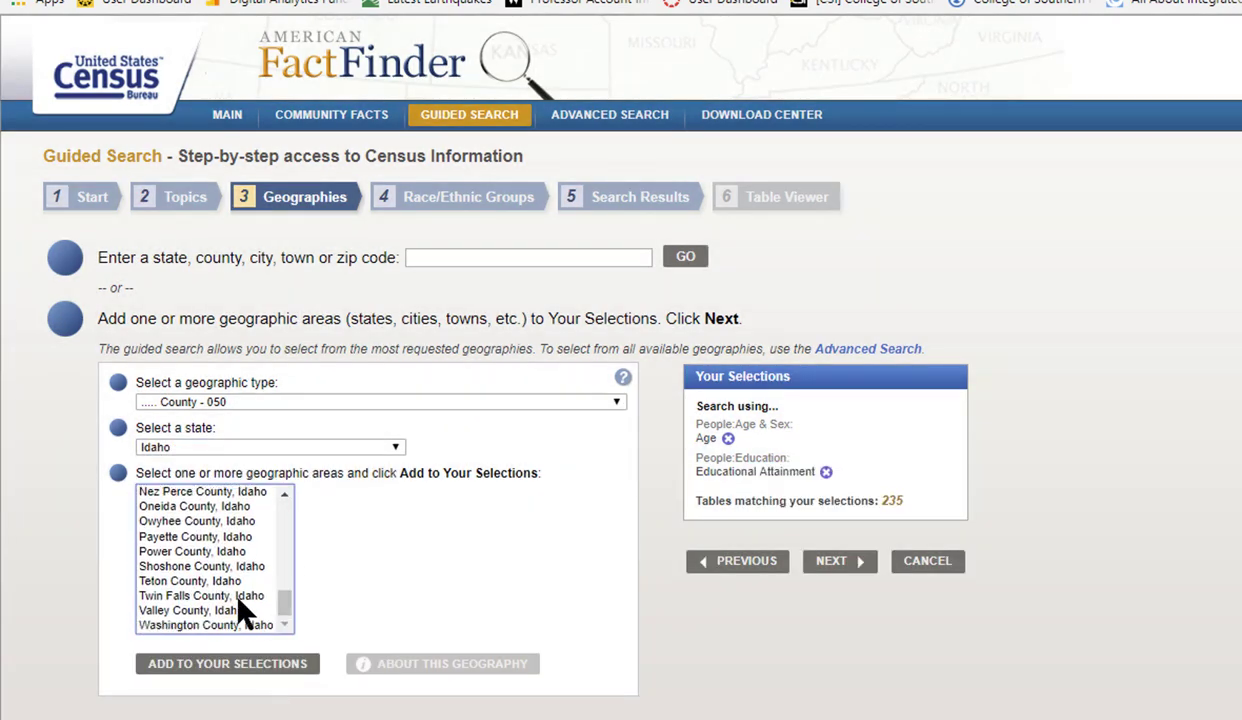
click(224, 596)
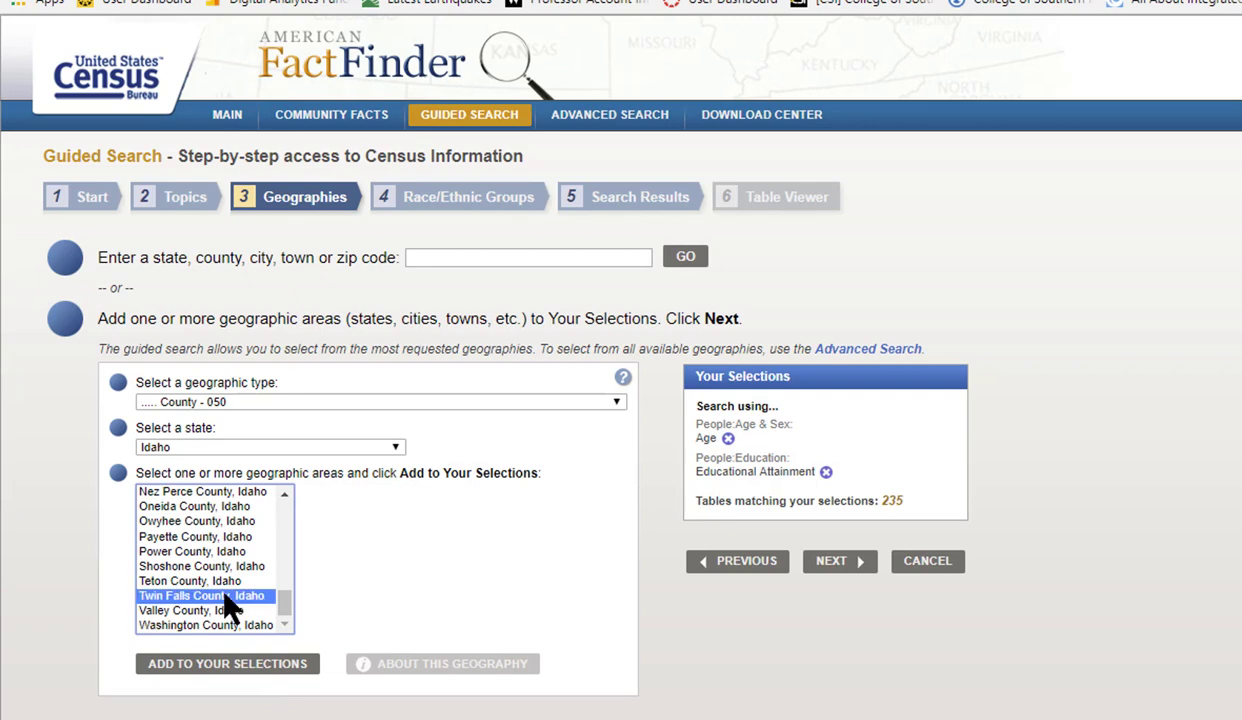
click(224, 668)
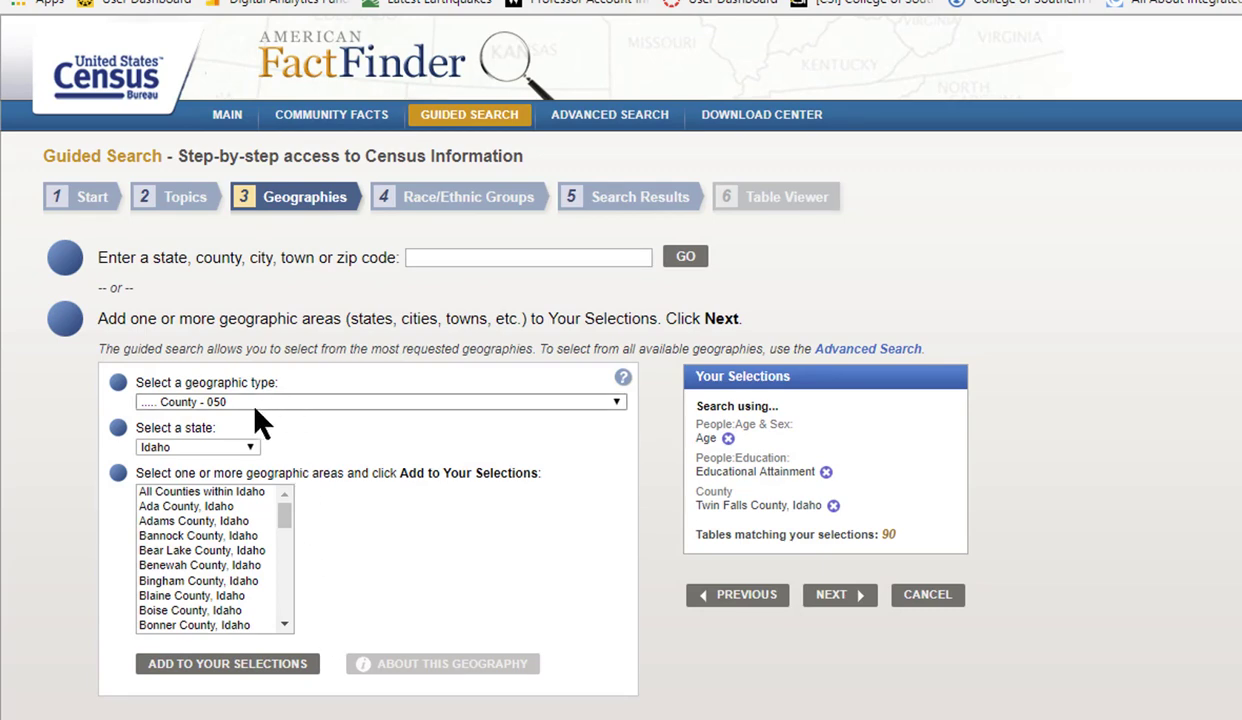
Add the state of Idaho as a State - 040 geography and continue to the search results
click(246, 401)
click(253, 478)
scroll(263, 527, down, 5)
click(170, 446)
click(202, 616)
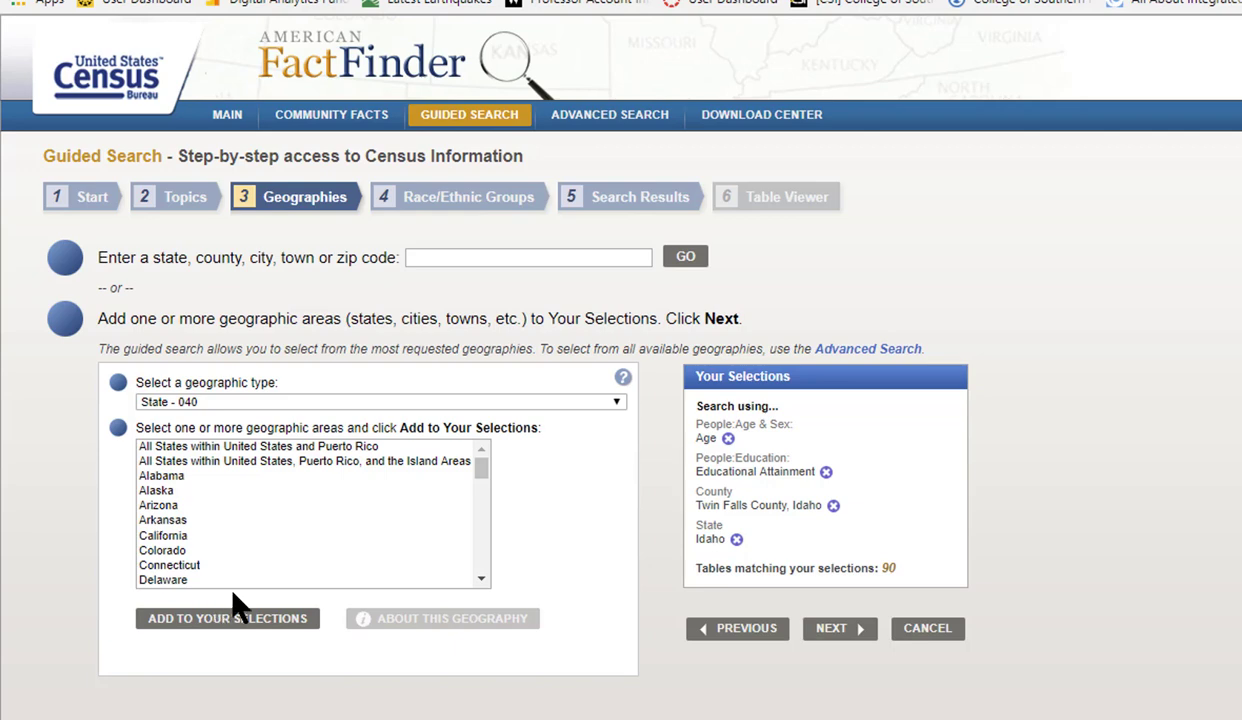
click(838, 630)
click(888, 548)
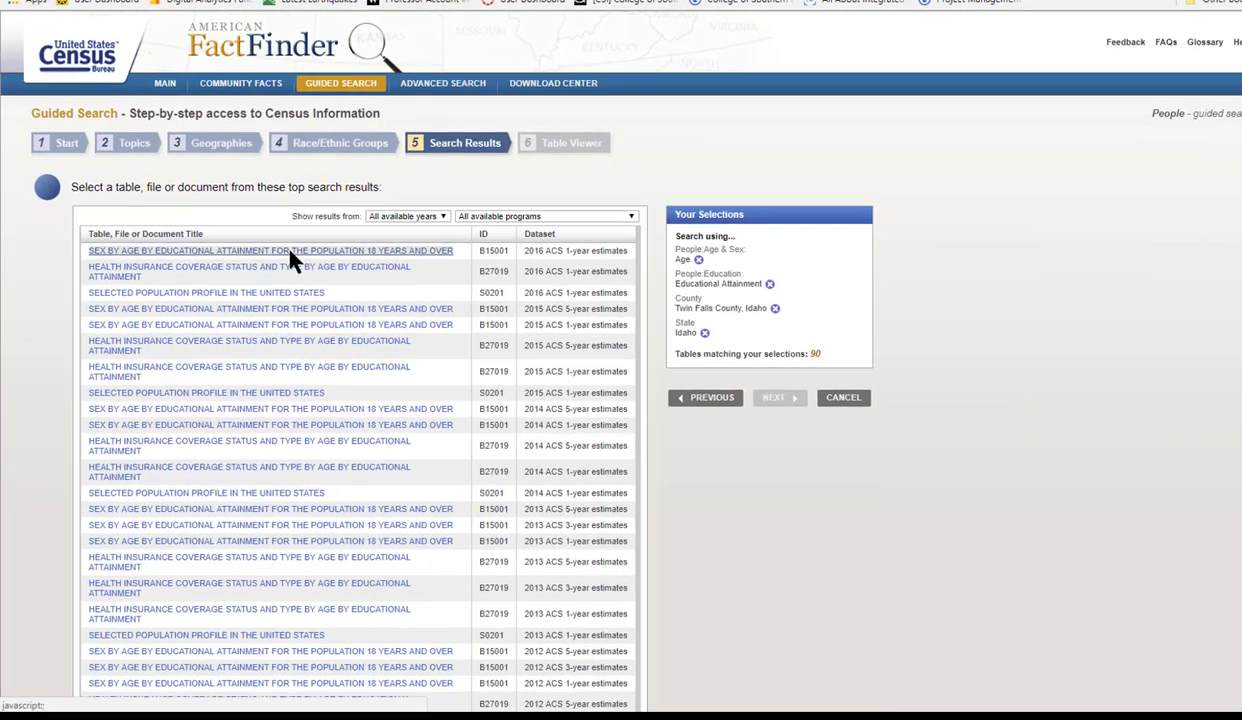
Open the 2016 ACS 1-year table B15001 and scroll through the Twin Falls and Idaho figures
click(400, 347)
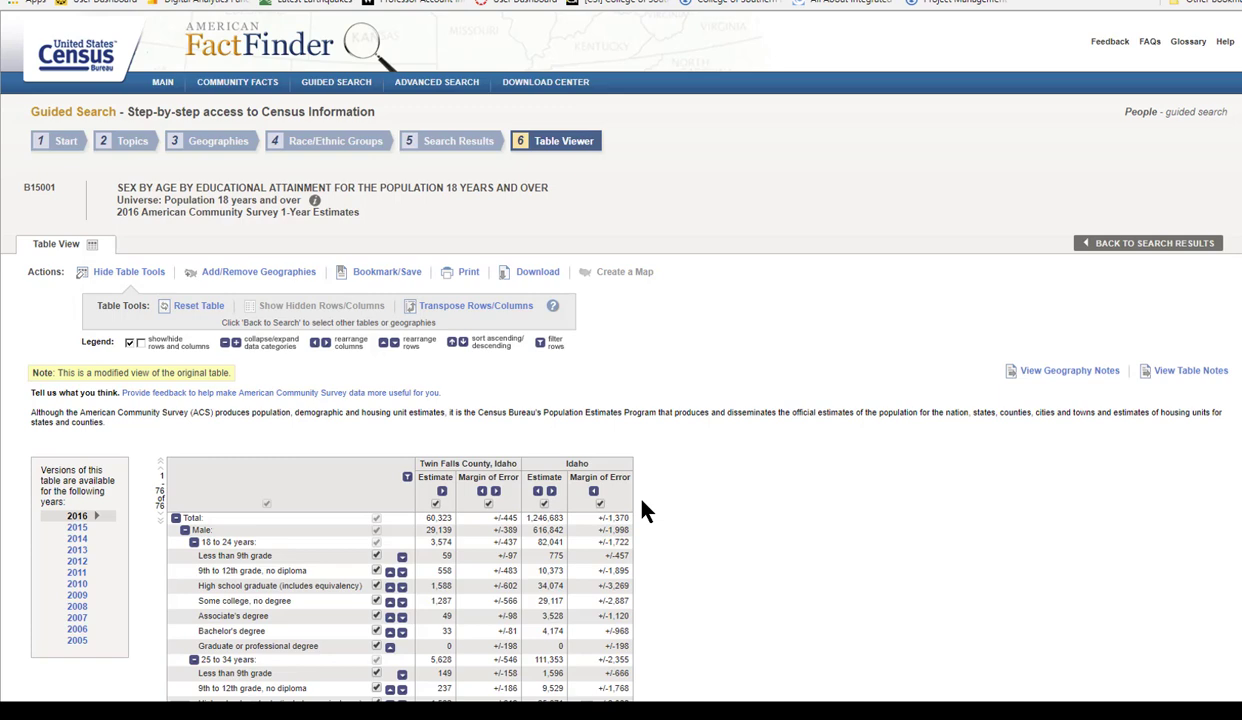
scroll(645, 512, down, 3)
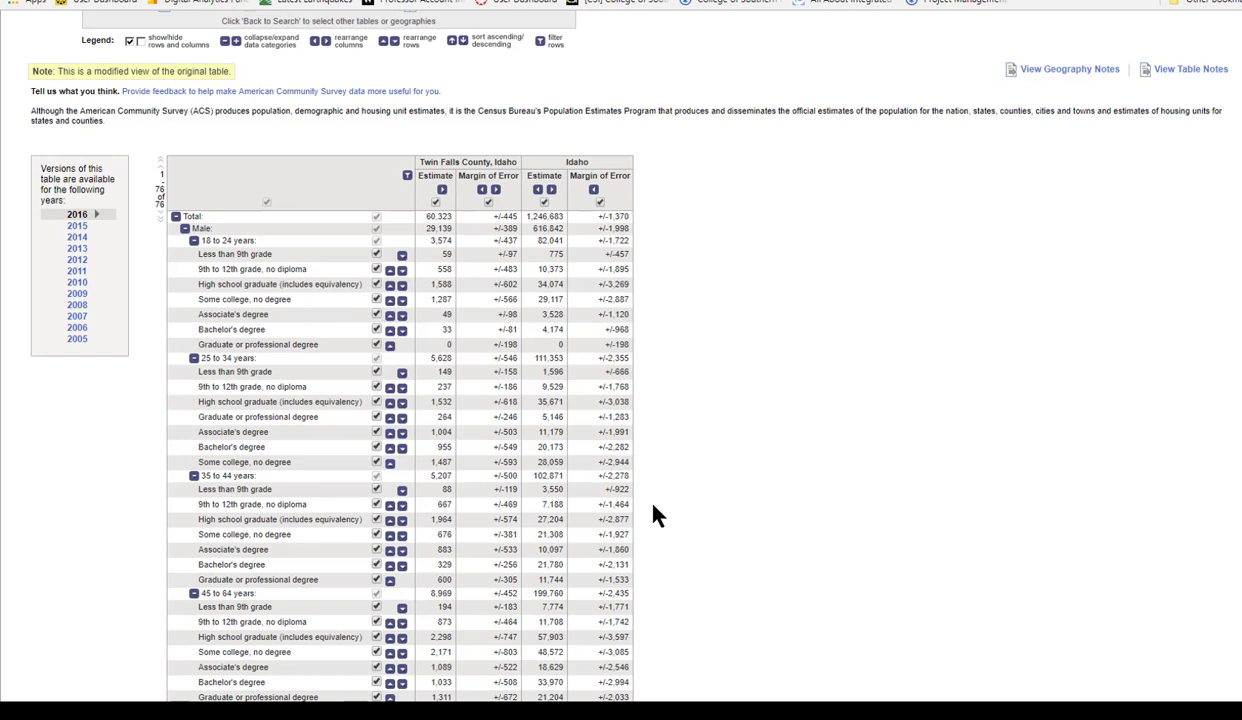
scroll(655, 514, down, 1)
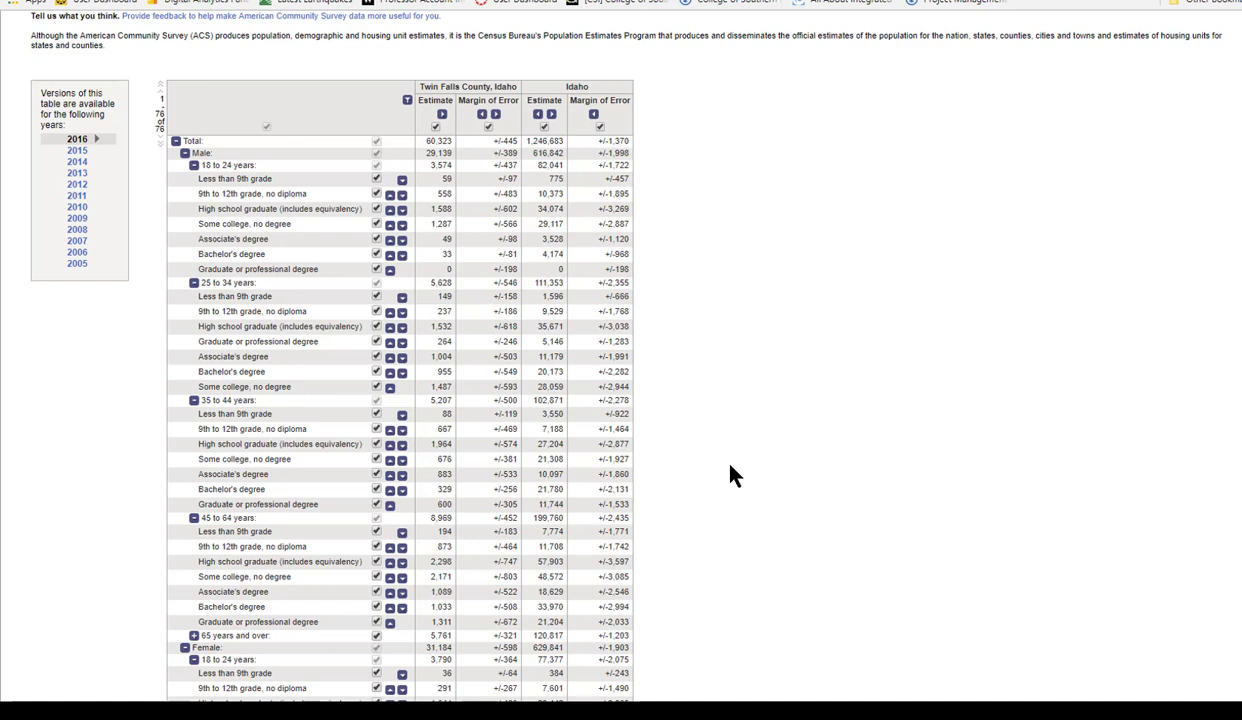
Remove both margin-of-error columns and hide the 'Less than 9th grade' and '9th to 12th grade, no diploma' rows
click(487, 127)
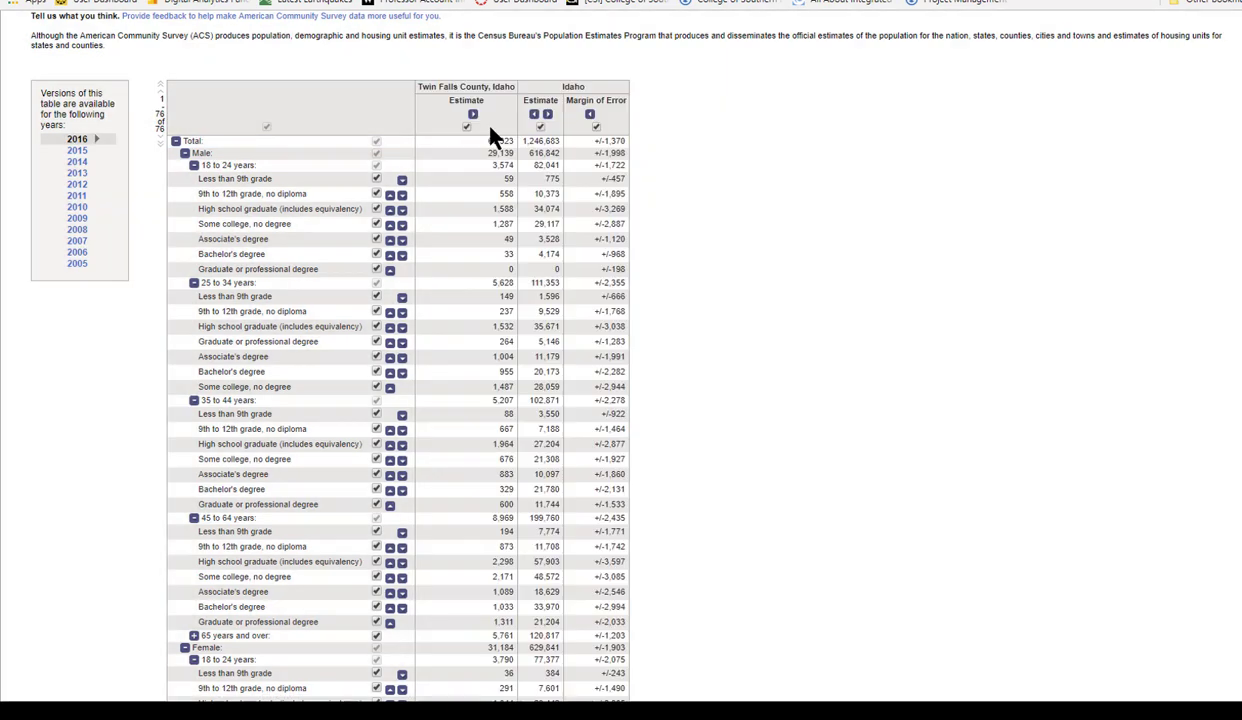
click(596, 128)
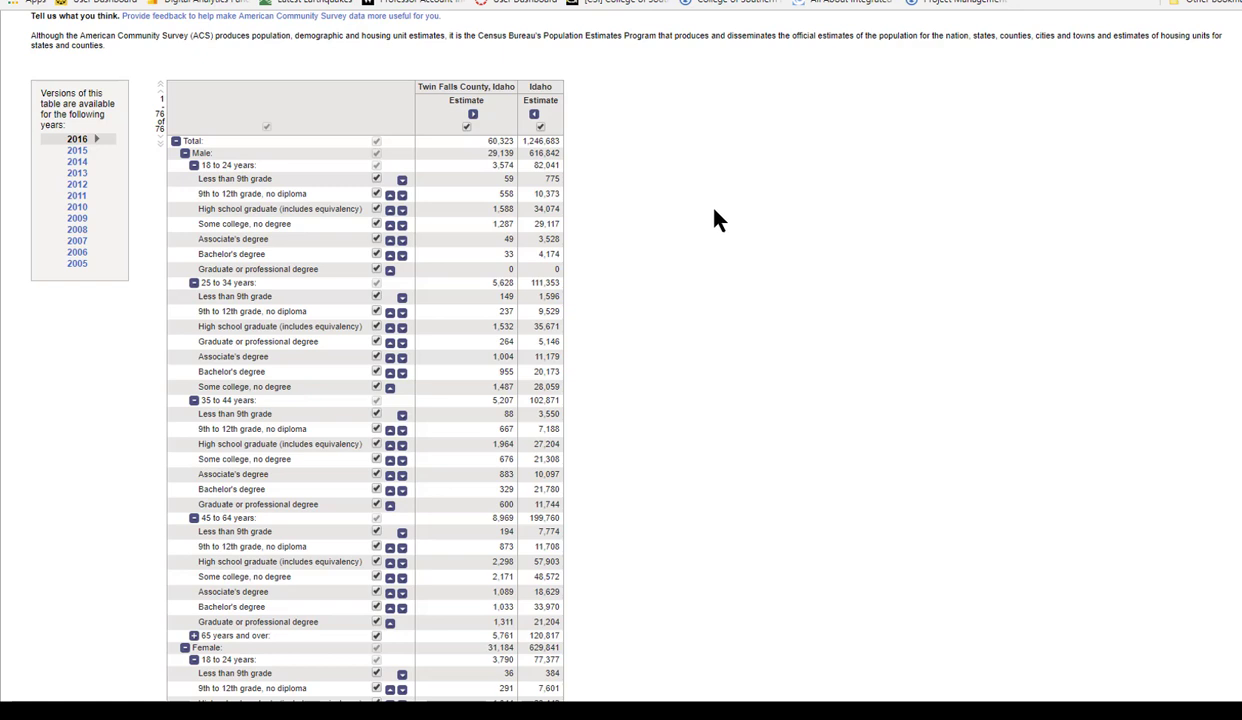
scroll(714, 220, up, 3)
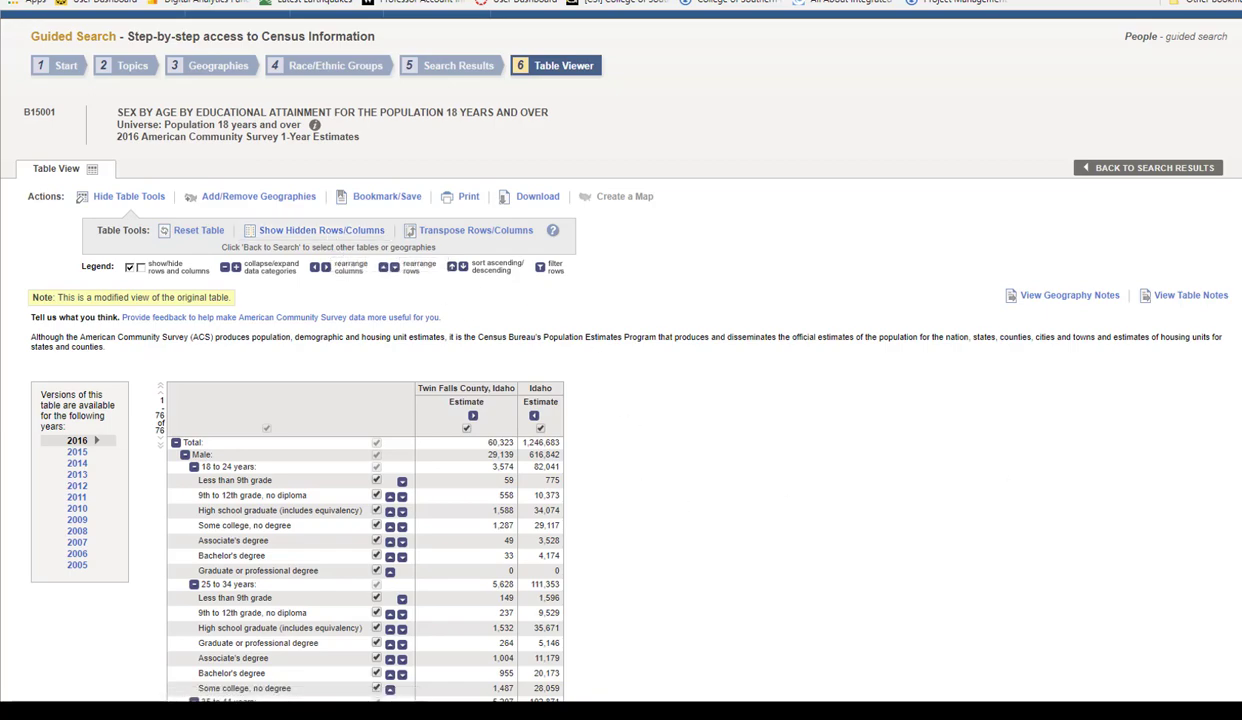
scroll(785, 488, down, 2)
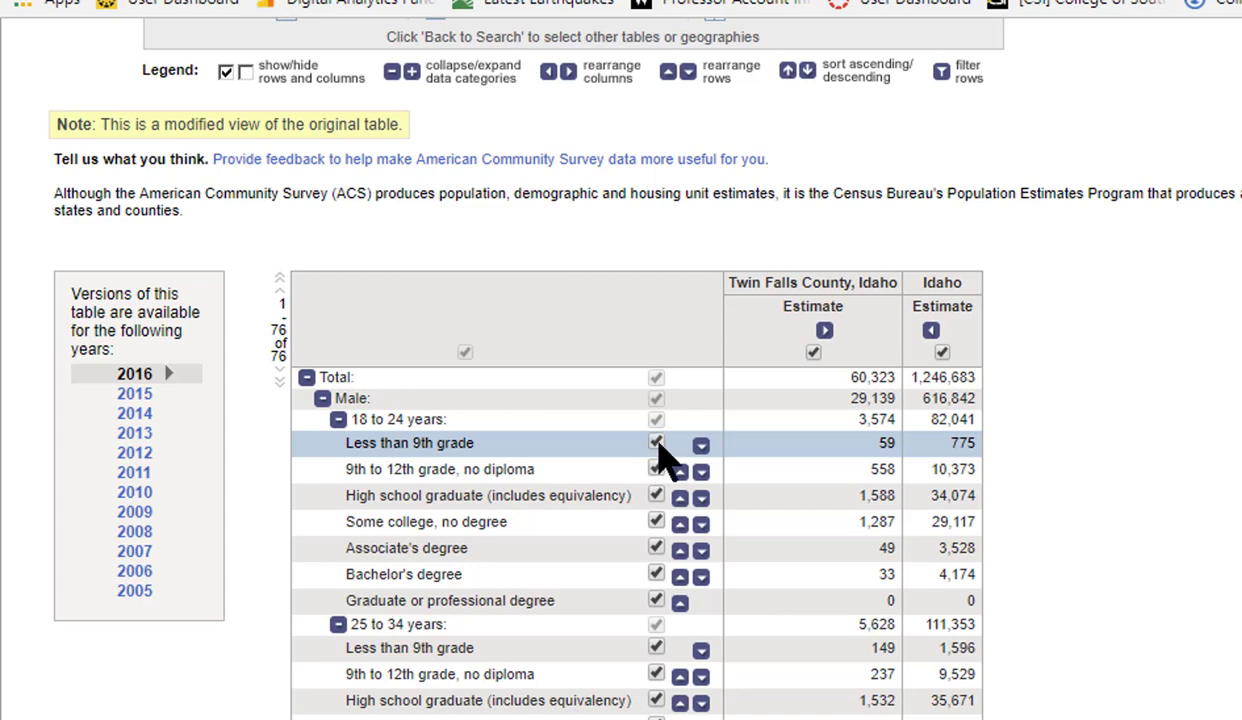
click(657, 444)
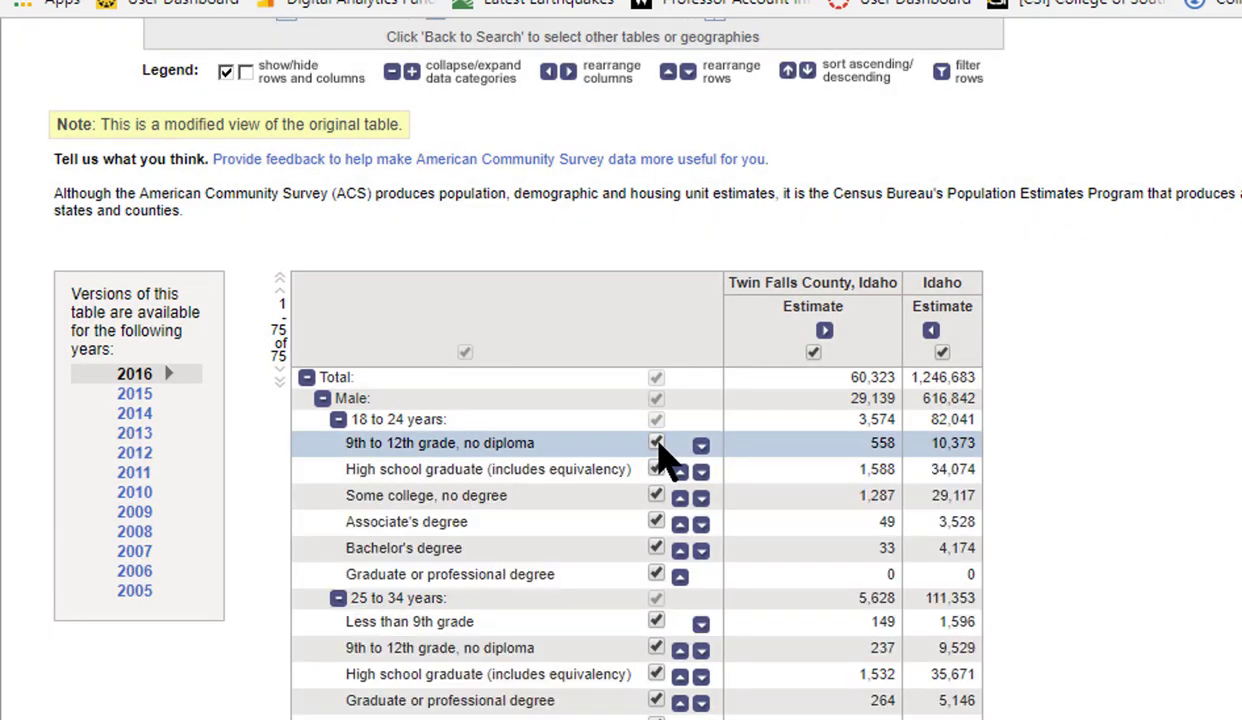
click(657, 444)
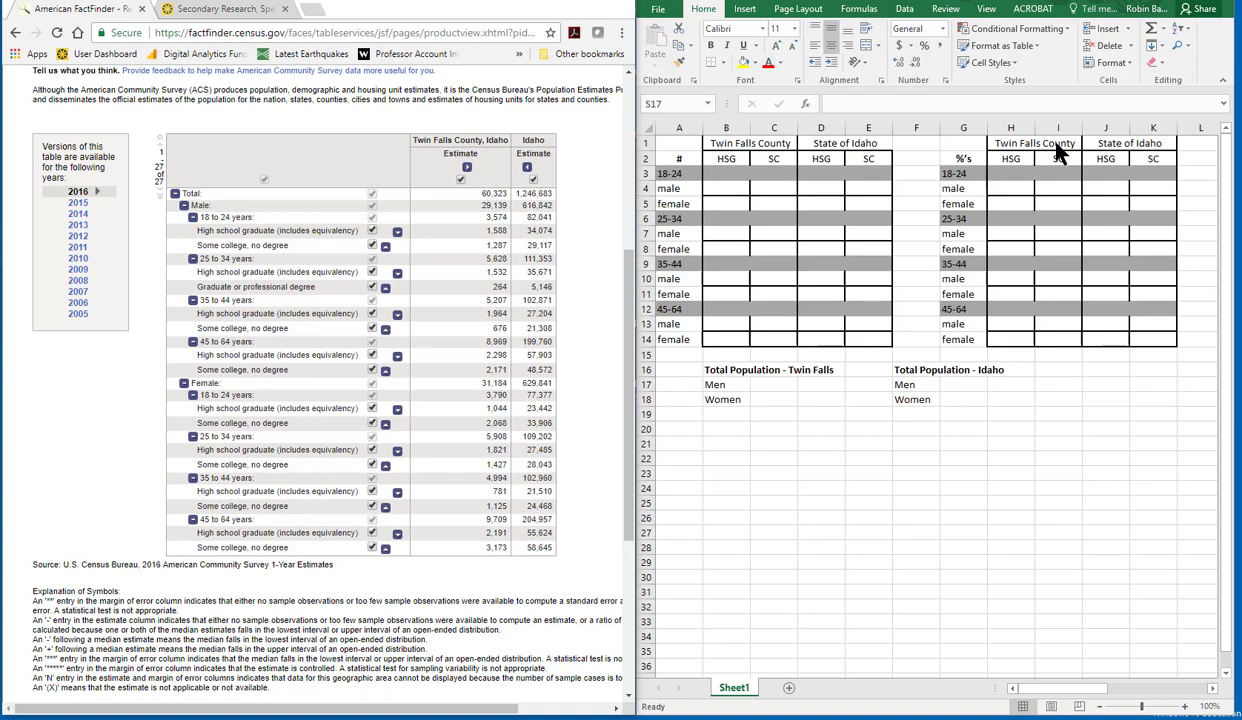
Enter the Twin Falls population totals: Men 29139 and Women 31184
click(1018, 187)
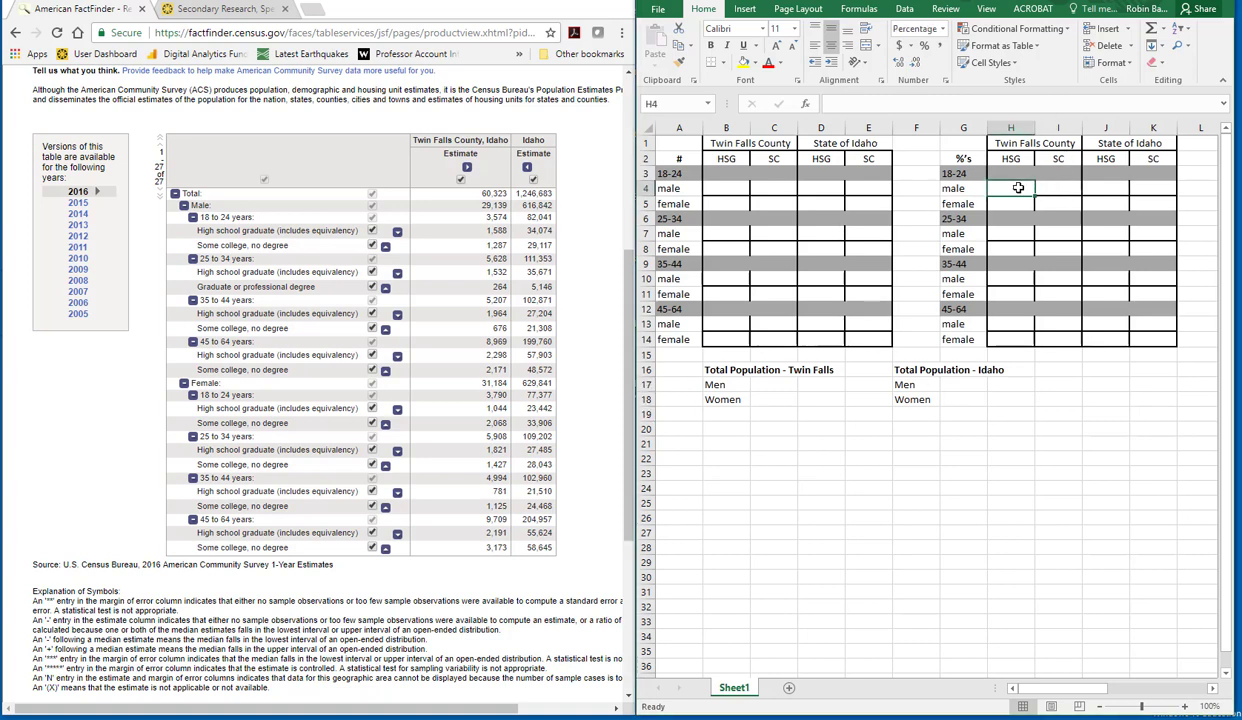
click(778, 381)
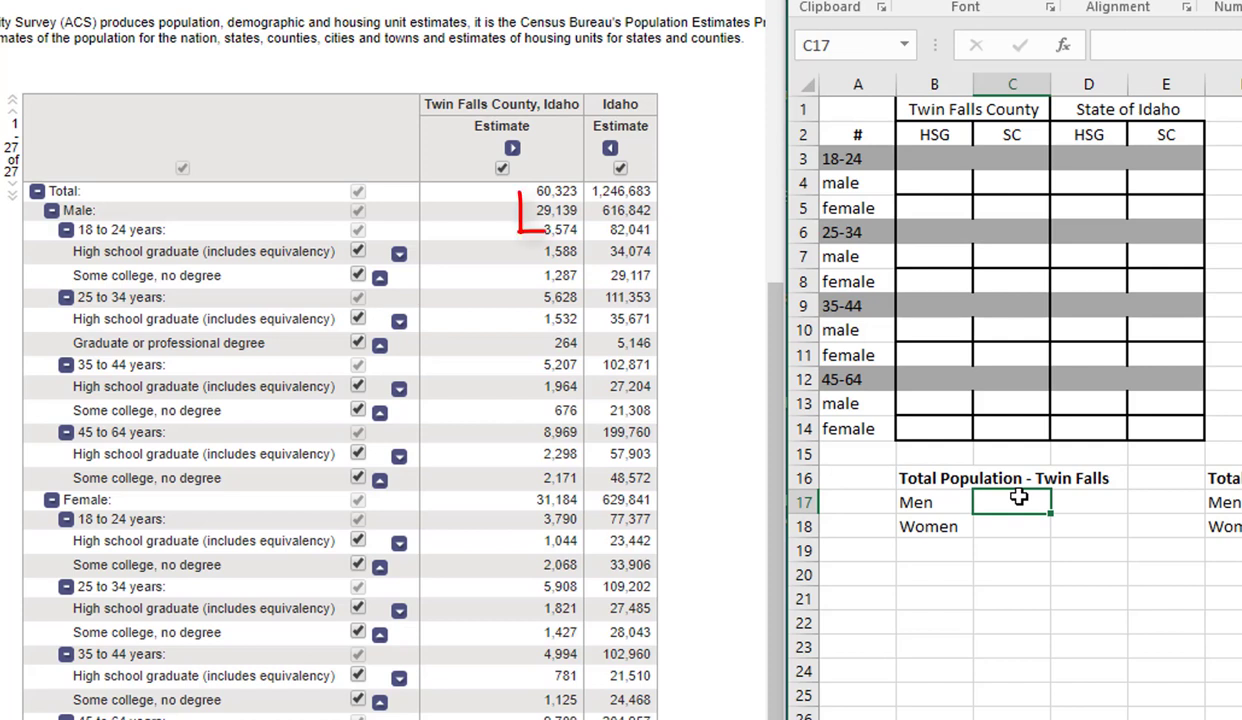
text(29139)
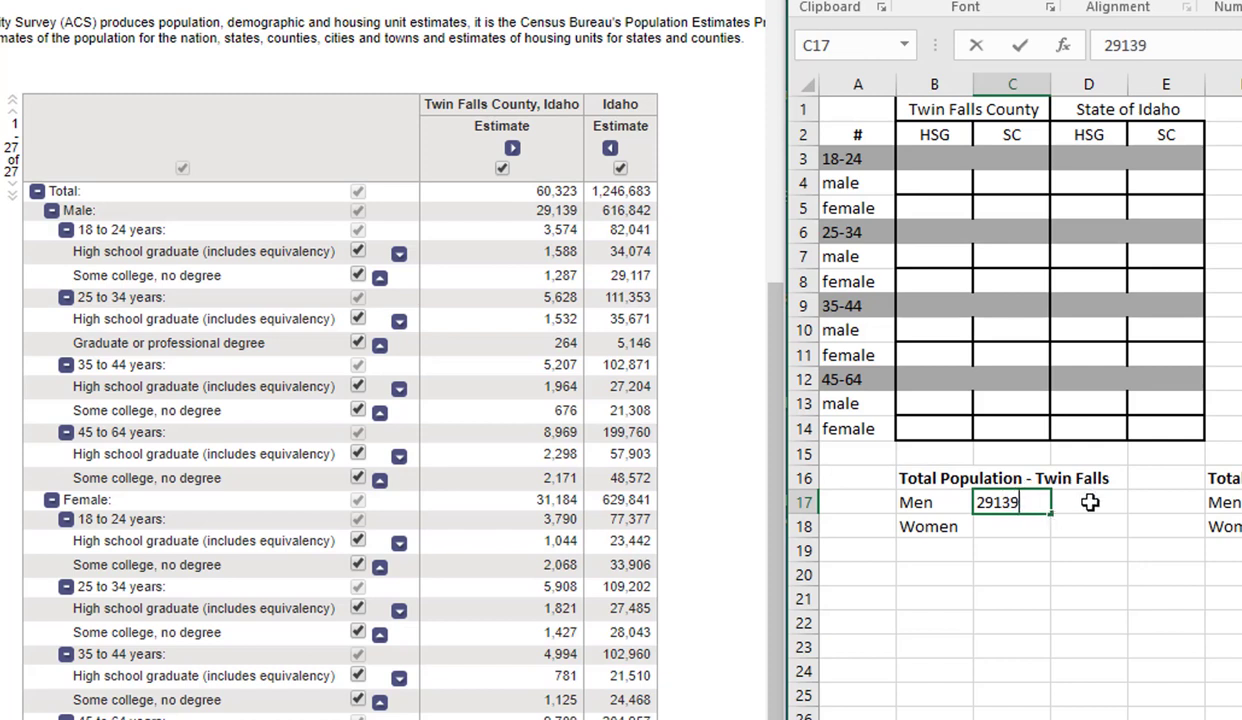
click(1009, 528)
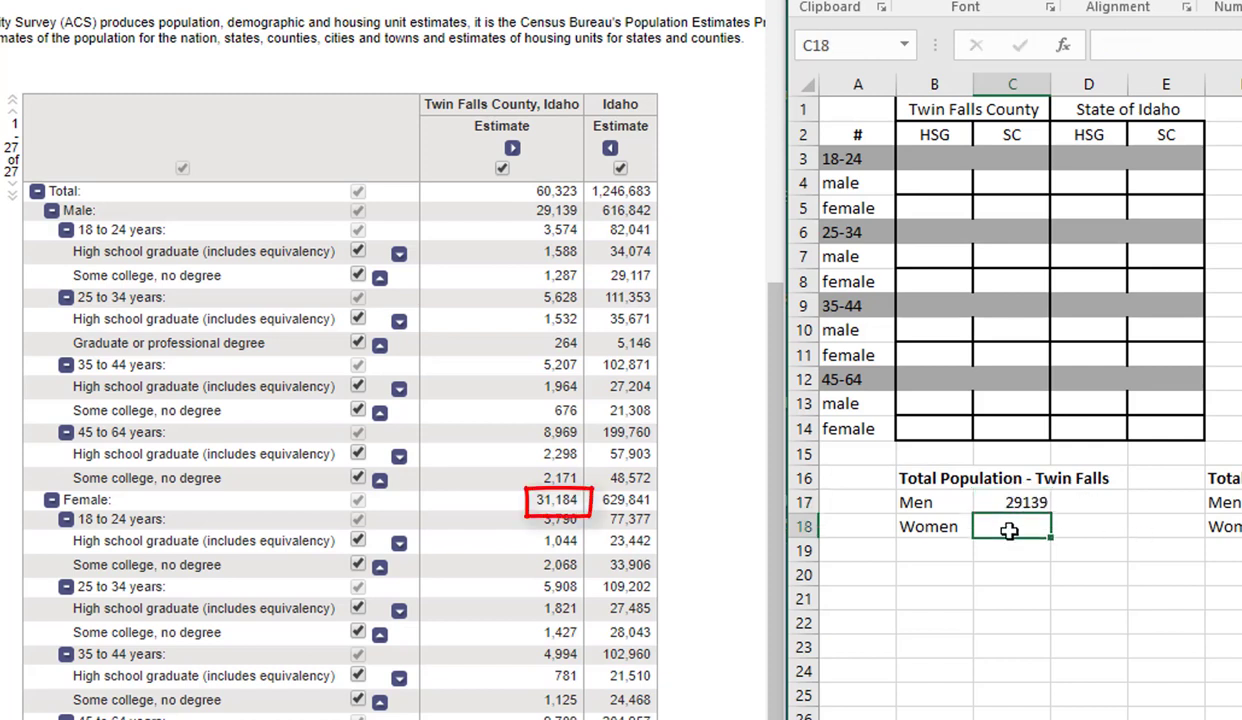
text(318)
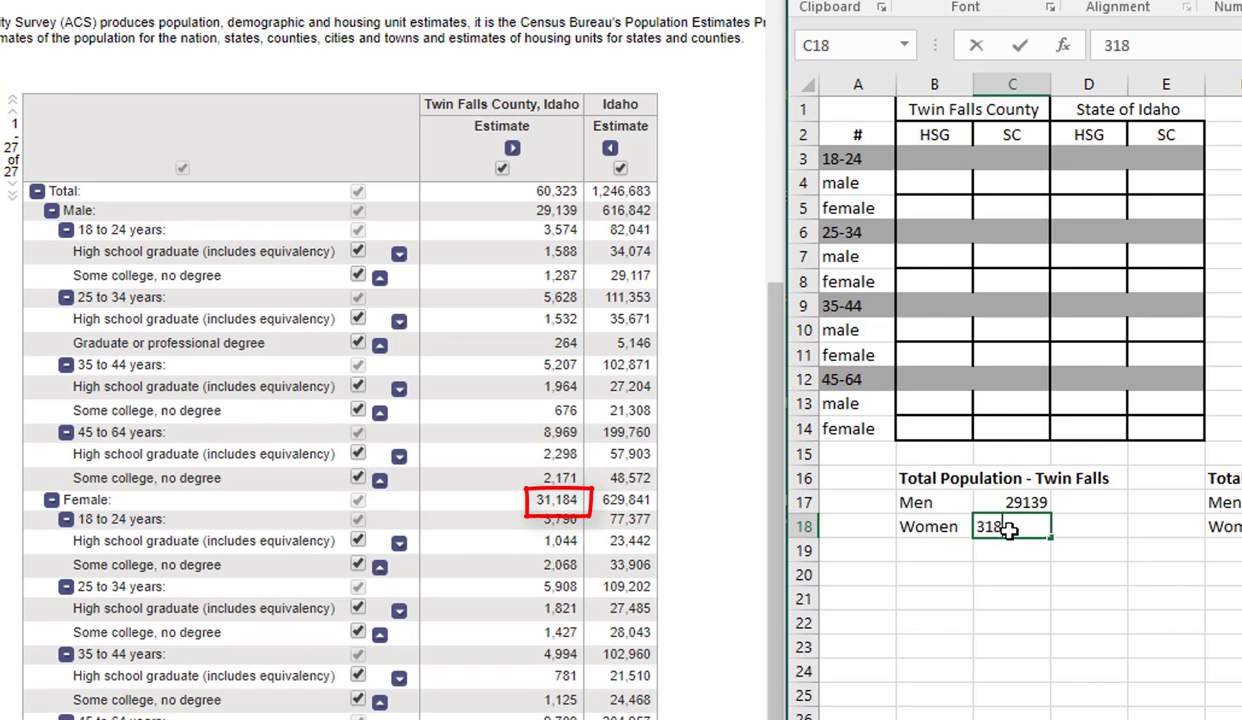
key(BackSpace)
text(184)
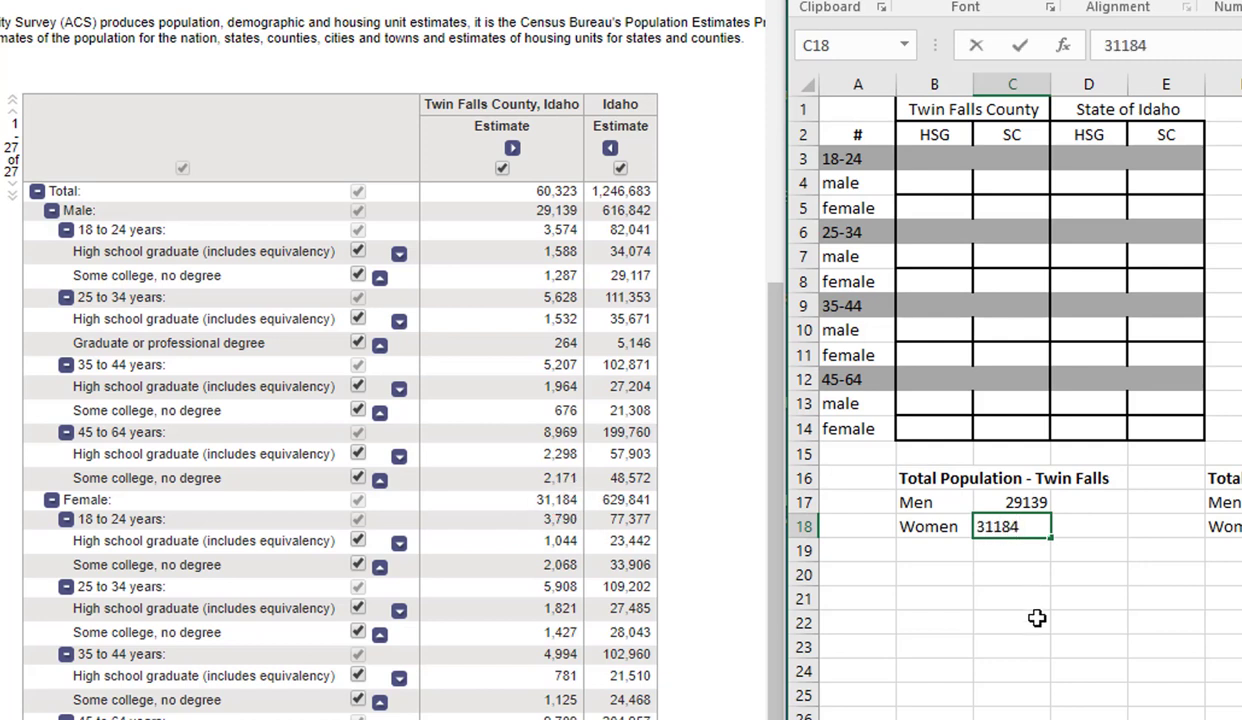
click(1008, 620)
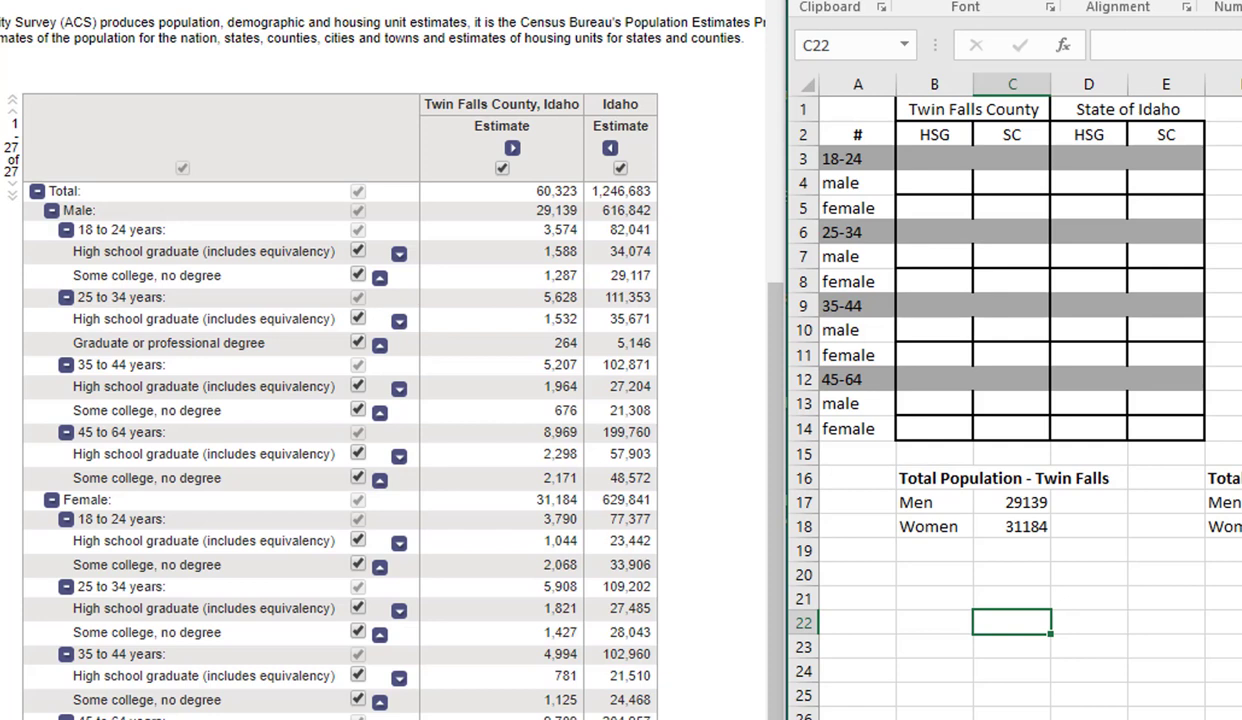
Enter Idaho's population totals: Men 616842 and Women 629841
click(1240, 502)
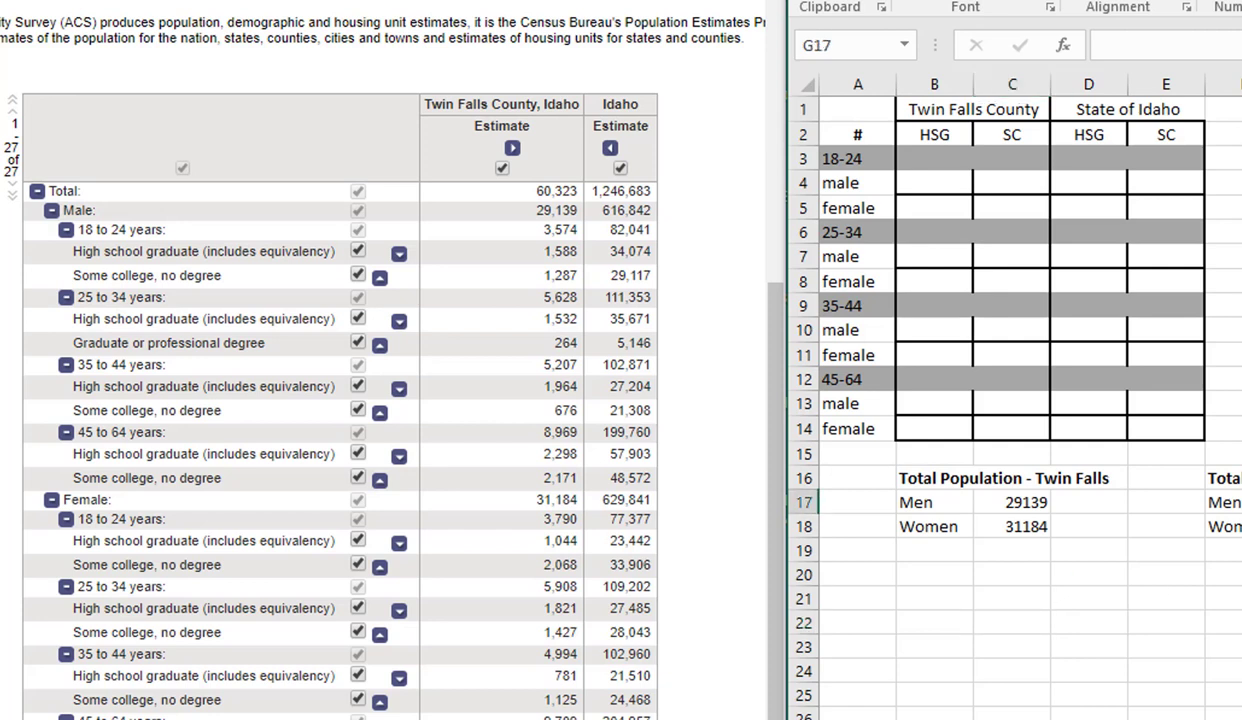
text(61)
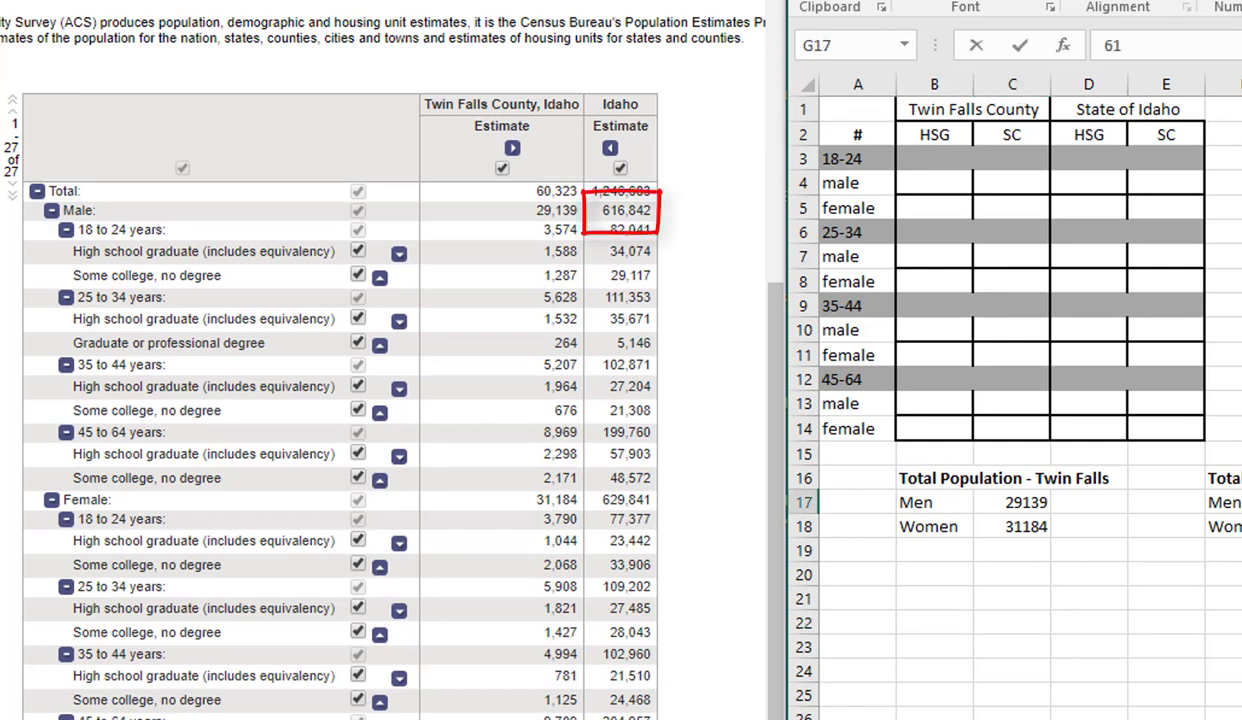
text(6842)
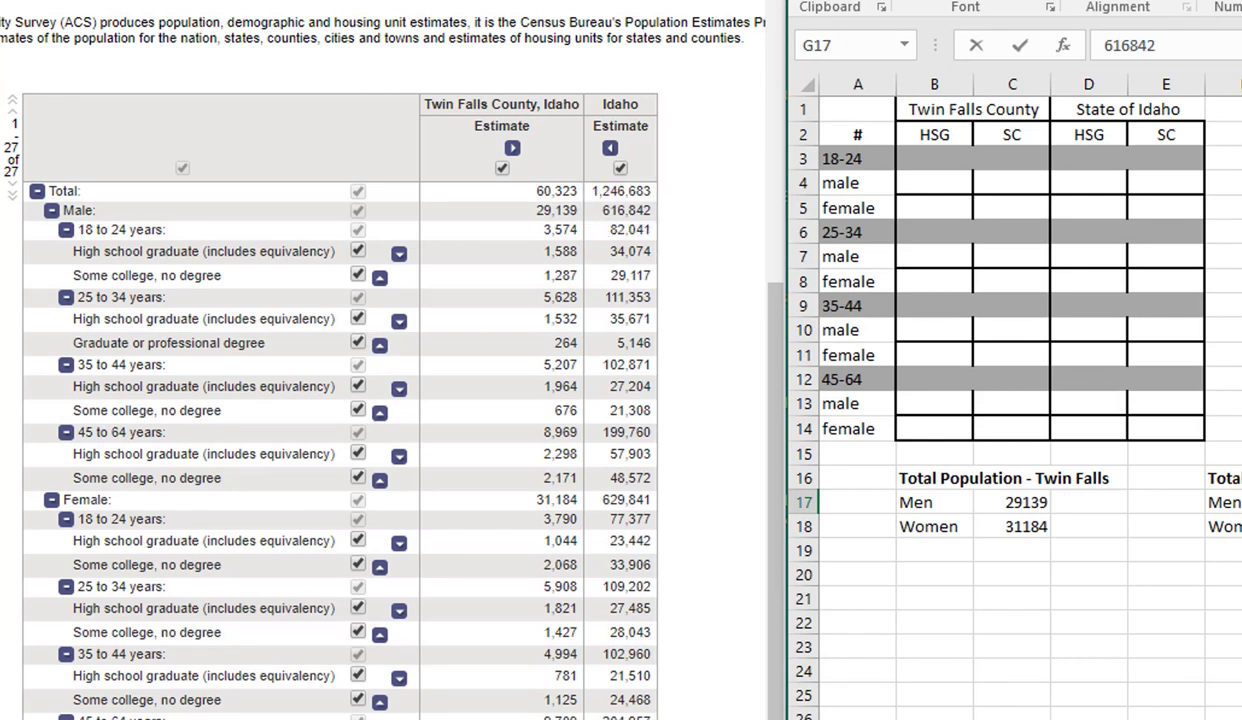
key(Return)
text(92)
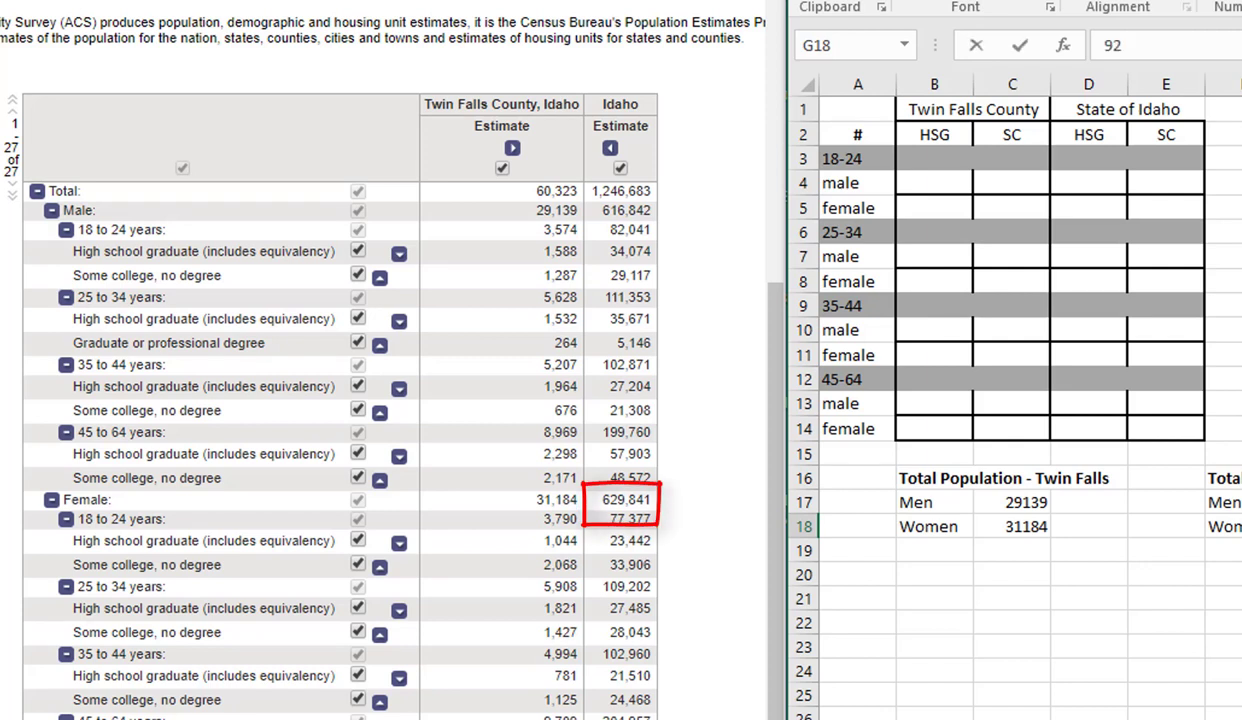
key(BackSpace)
key(BackSpace)
text(629841)
key(Return)
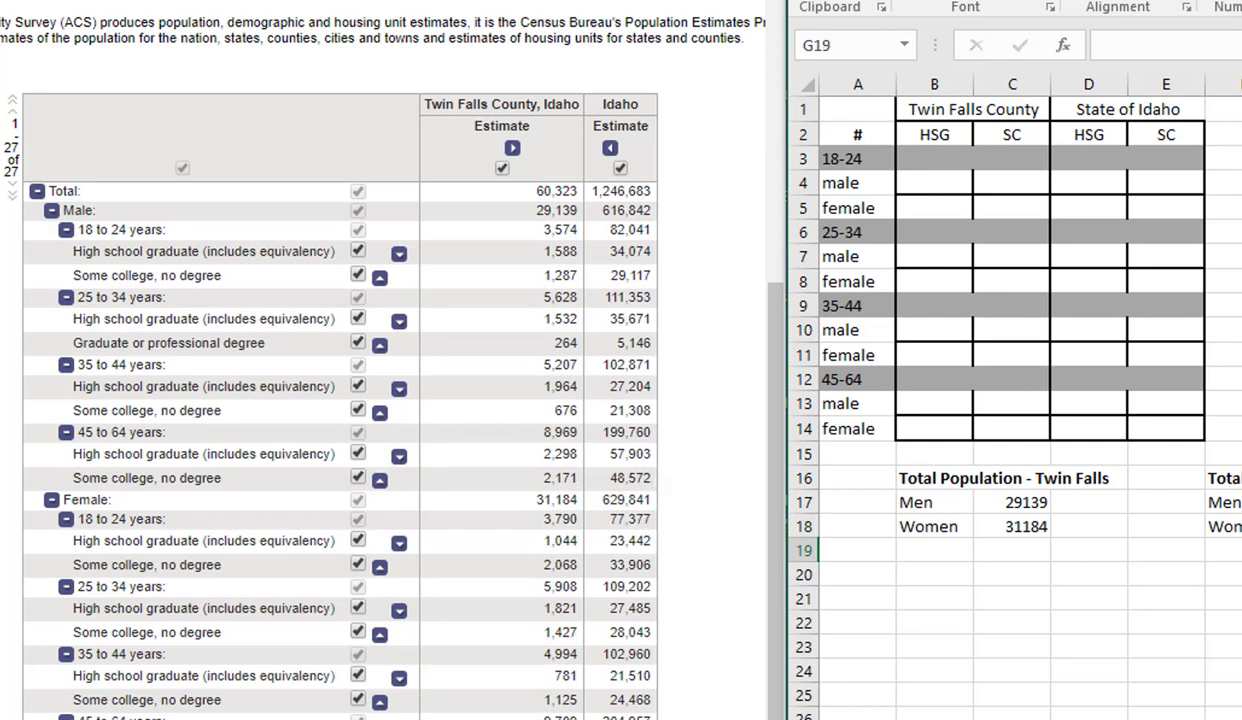
key(Down)
key(Down)
key(Down)
key(Down)
key(Down)
key(shift+Down)
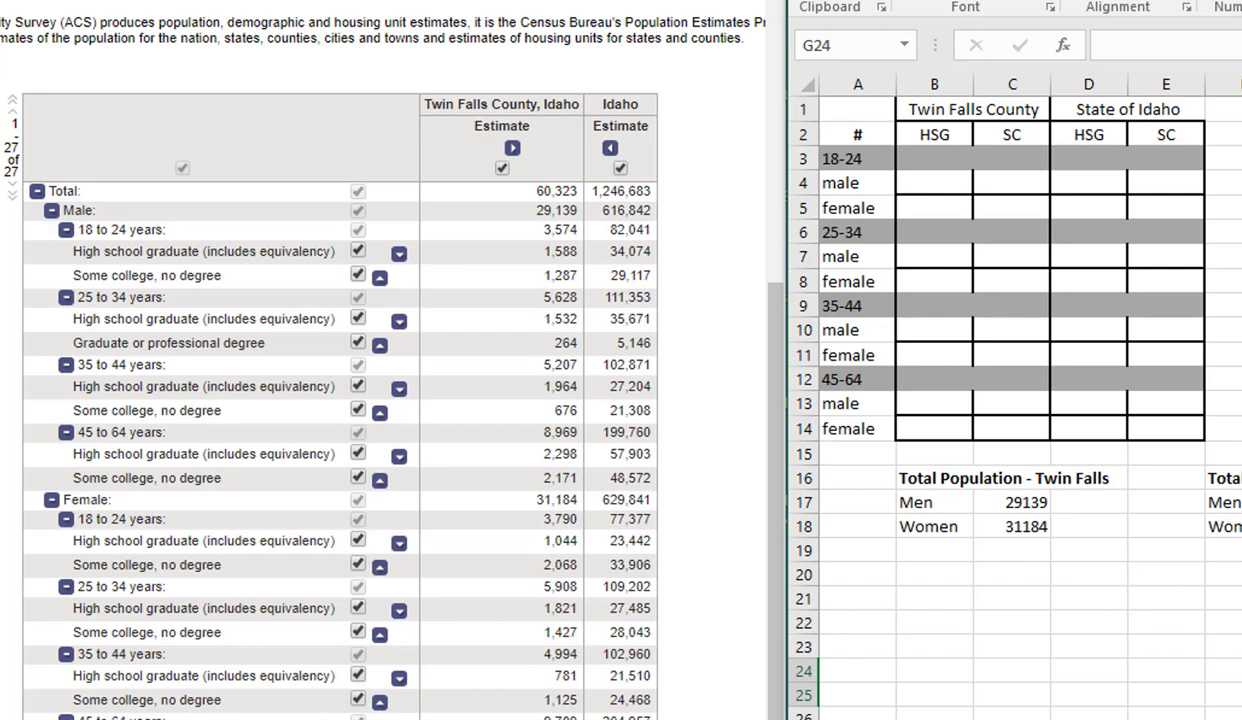
Fill Twin Falls 18-24 rows: male HSG 1588 and SC 1287, female HSG 1044 and SC 2068
click(939, 186)
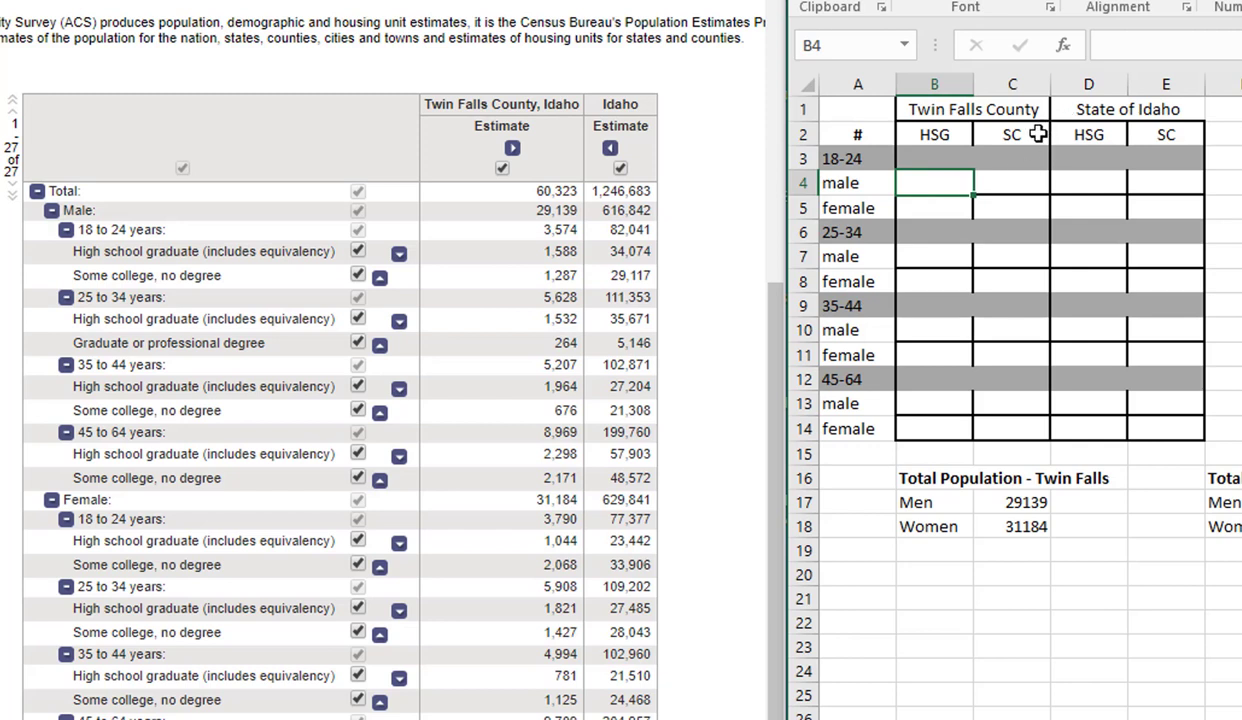
click(1006, 130)
click(944, 183)
text(1588)
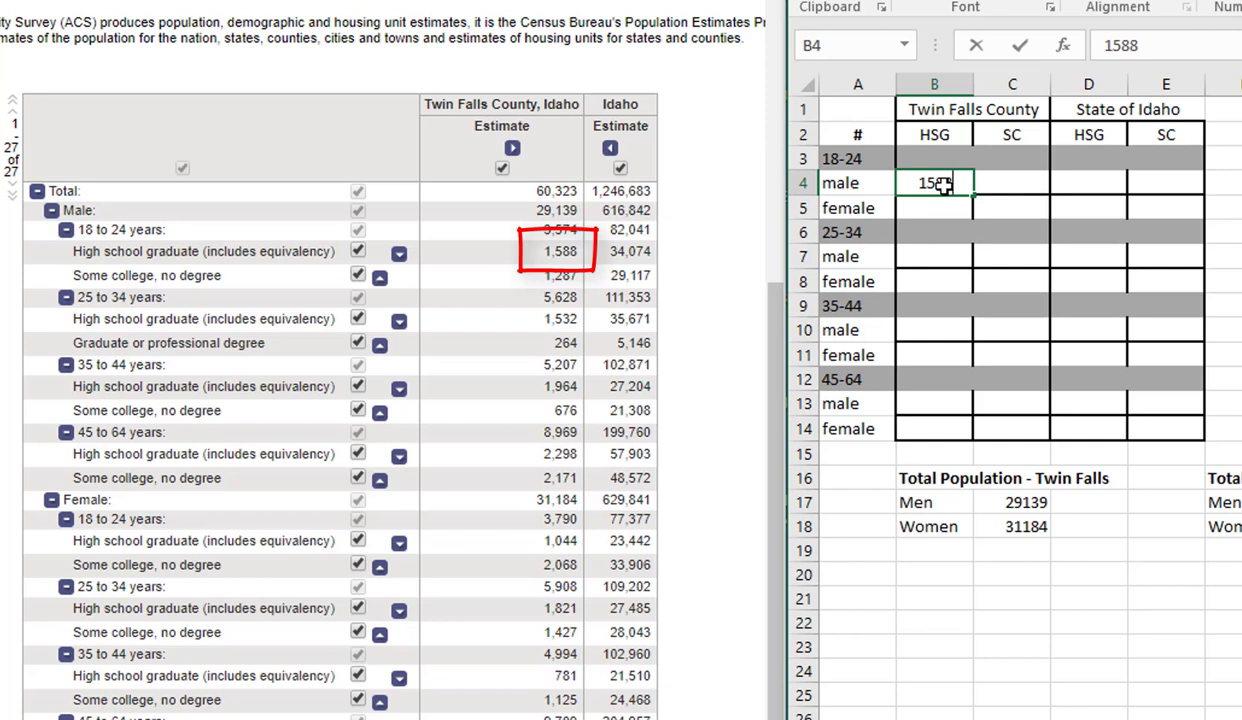
key(Tab)
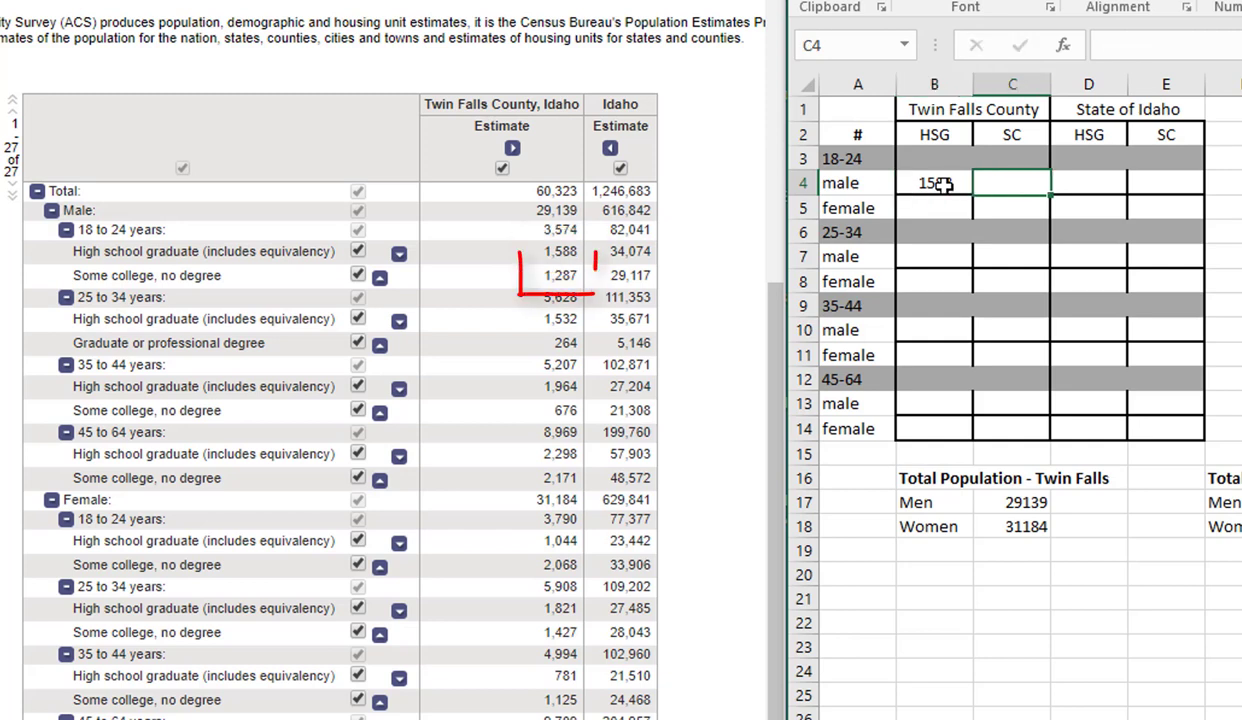
text(128)
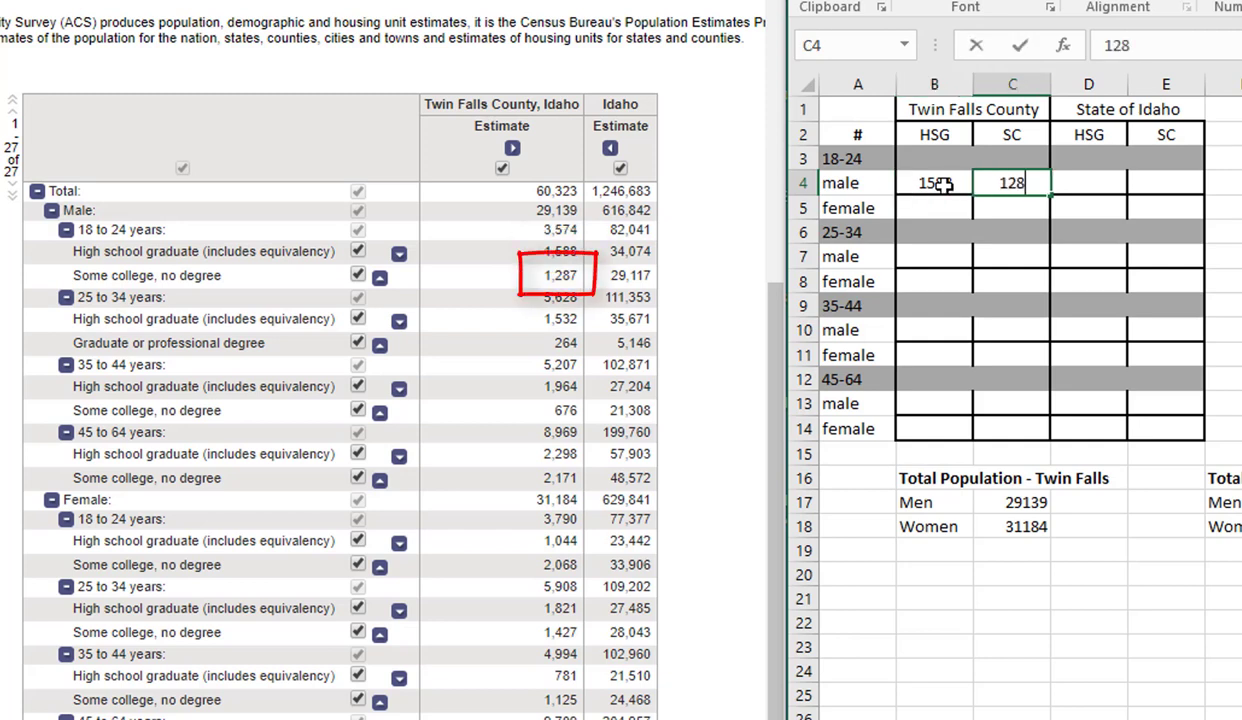
text(7)
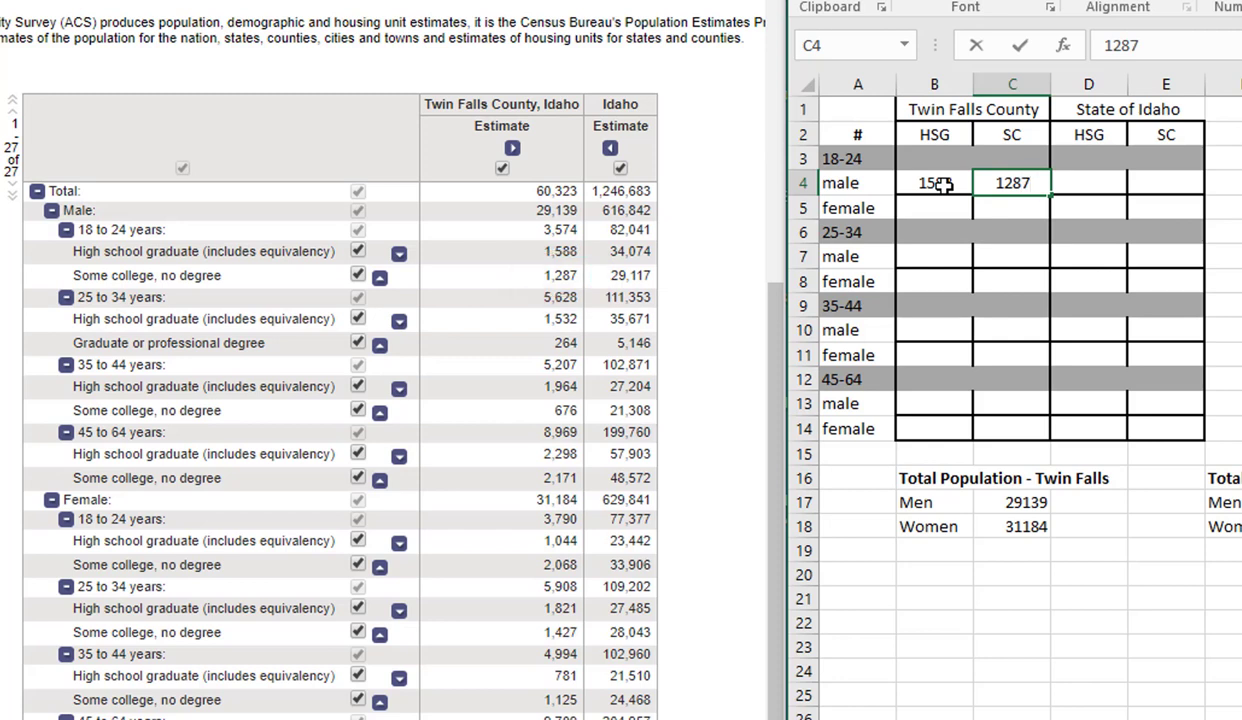
key(Return)
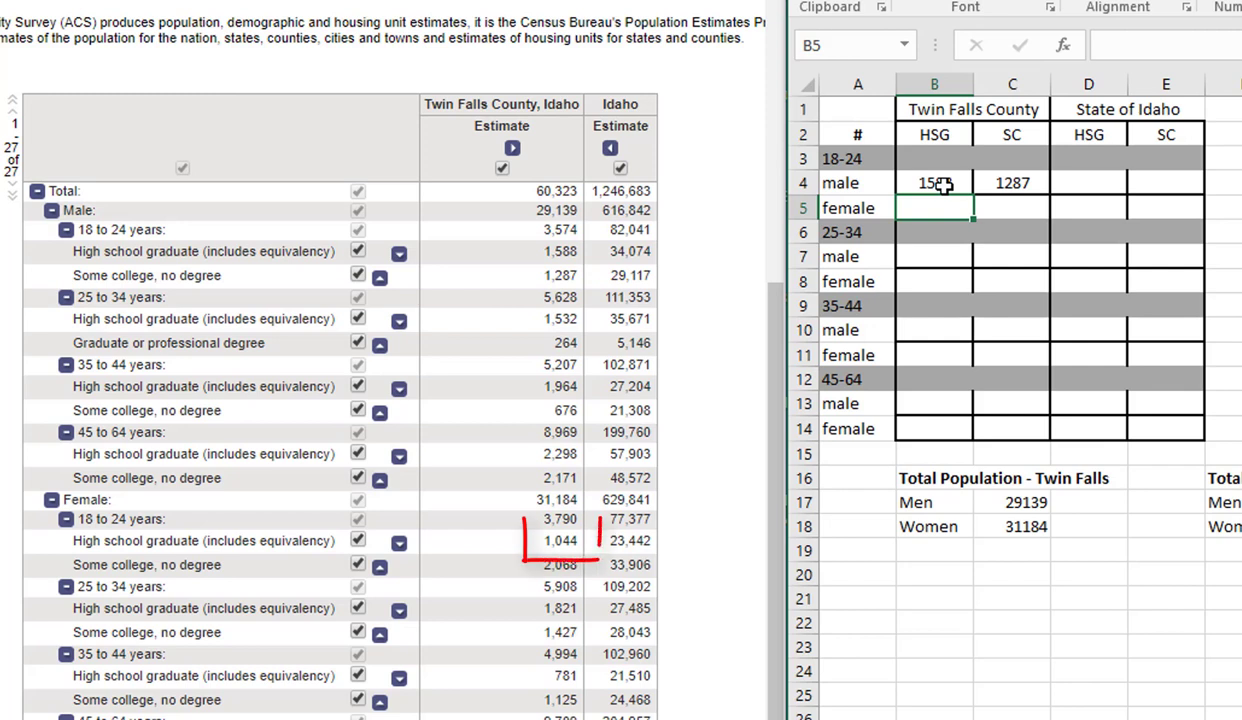
text(1044)
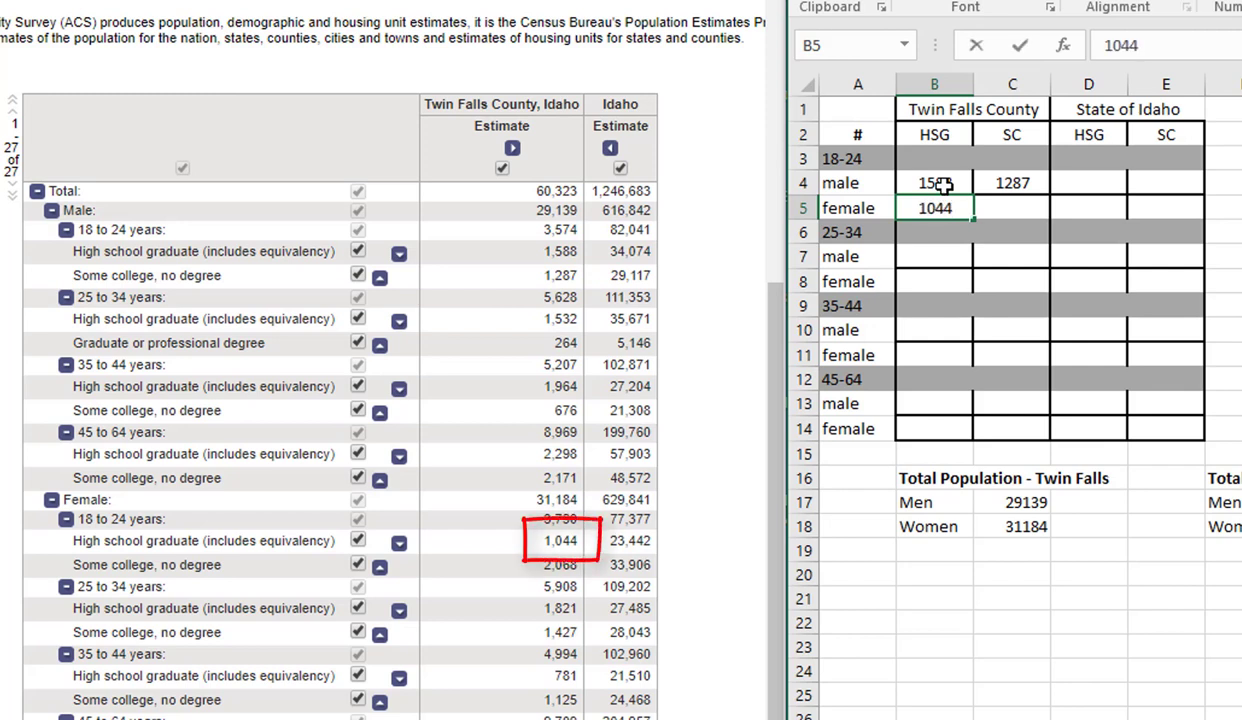
key(Tab)
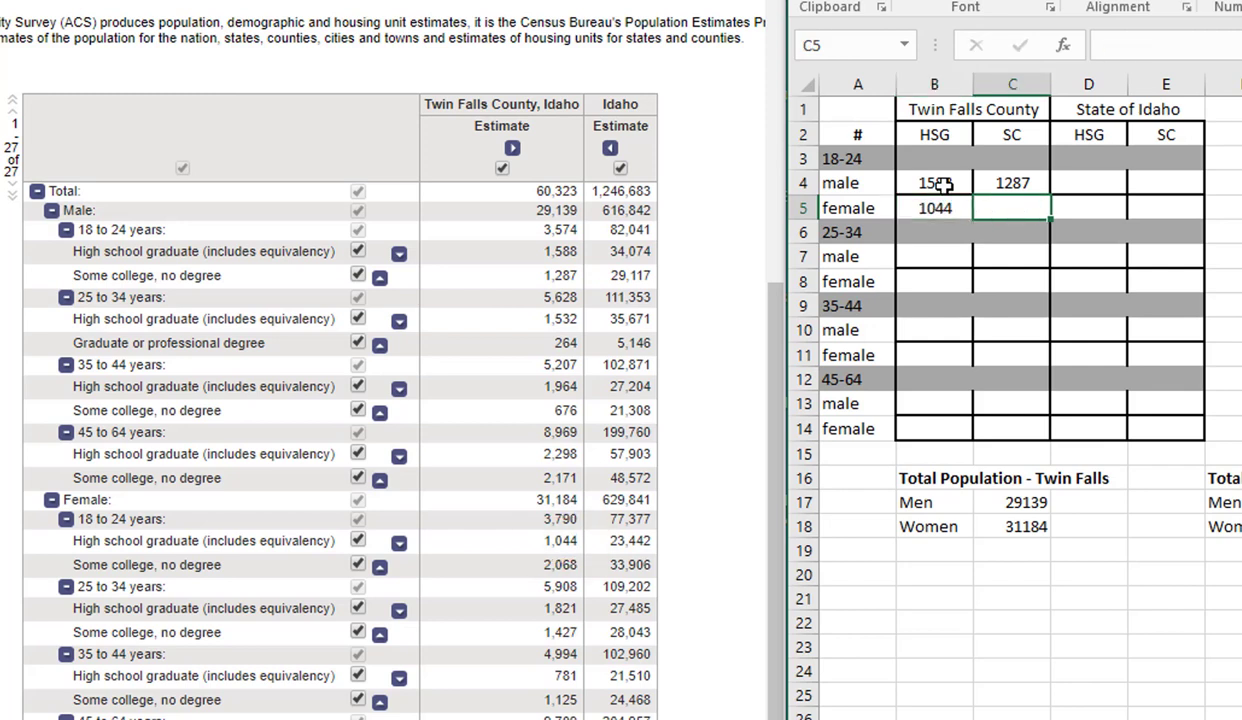
text(2068)
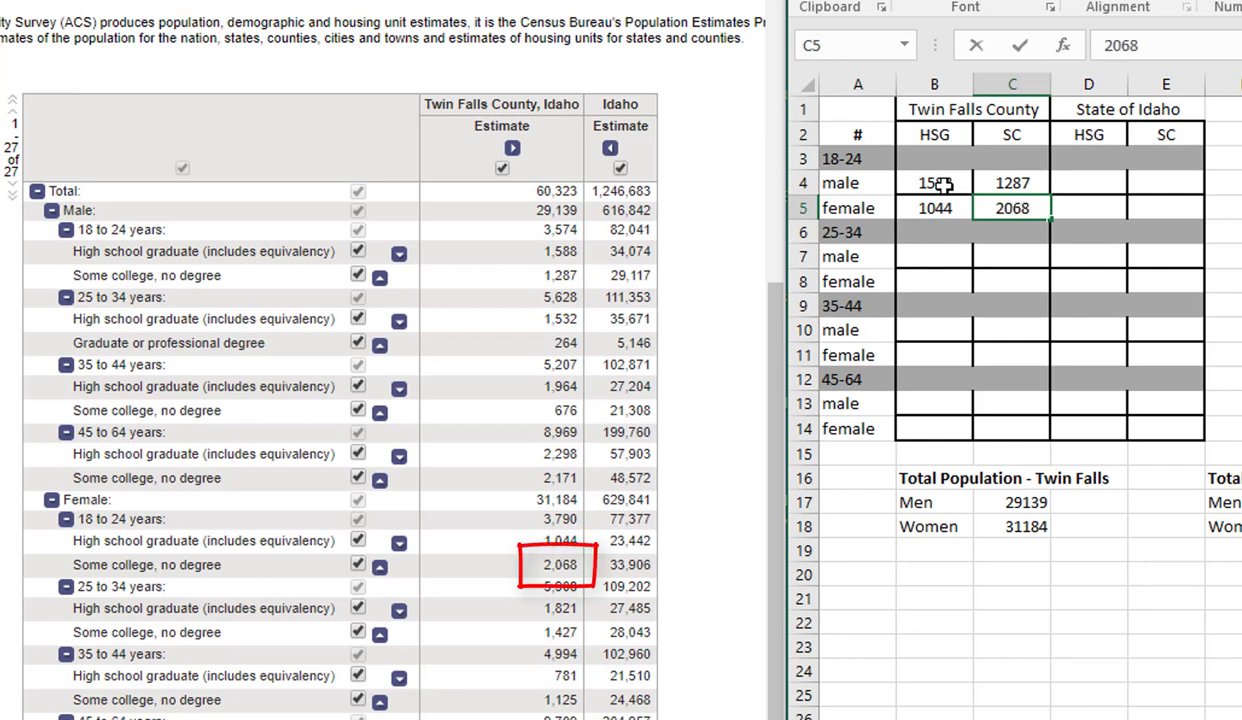
Enter Idaho 18-24 counts: HSG 34074 and 23442, SC 29117 and 33906 for men and women
click(1088, 183)
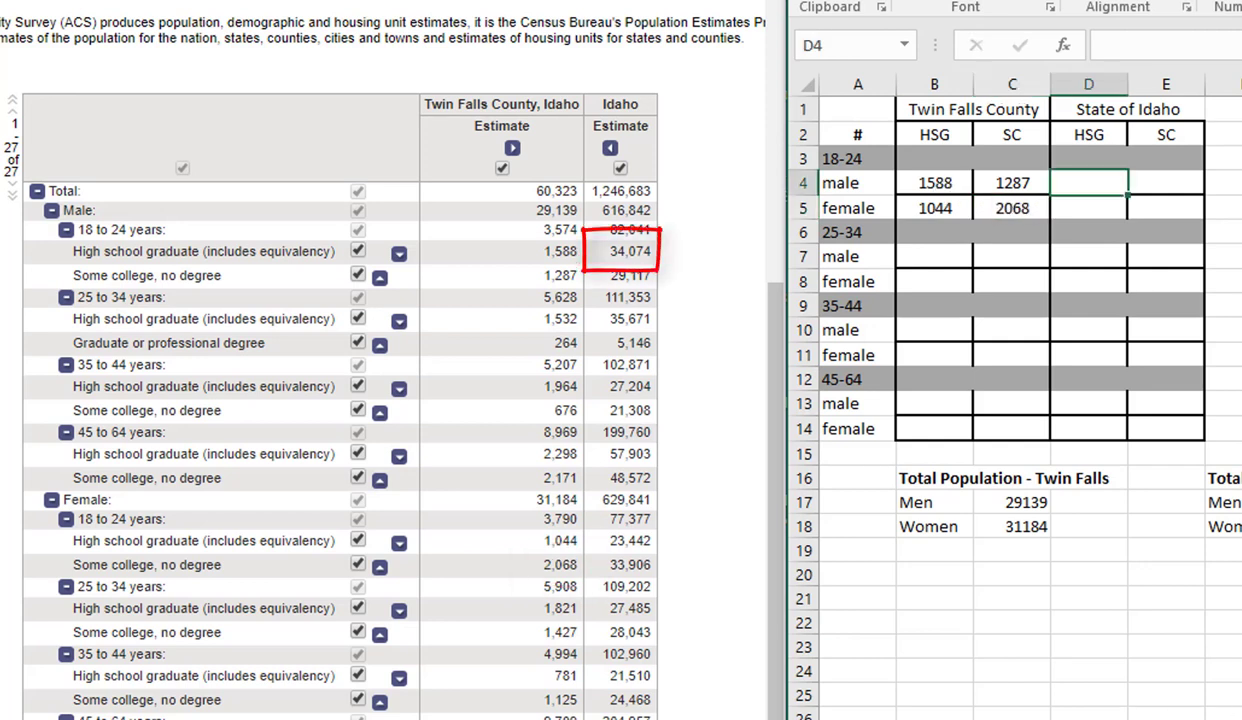
text(34074)
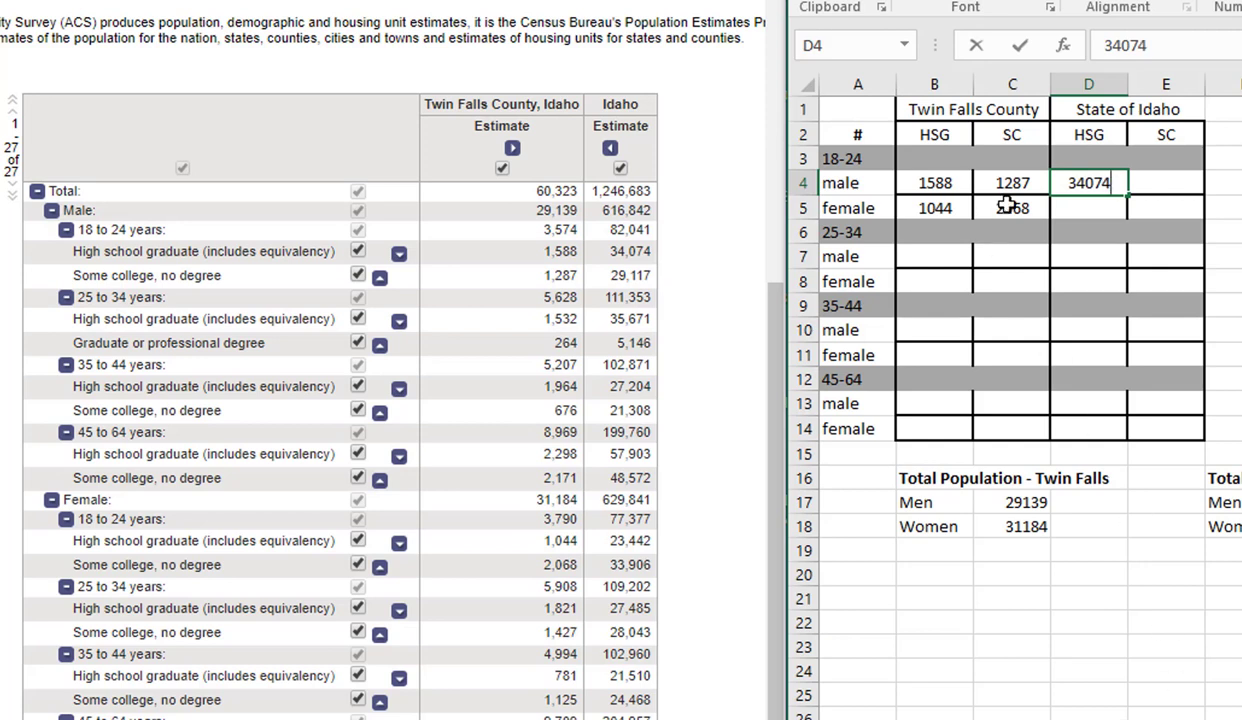
click(1077, 208)
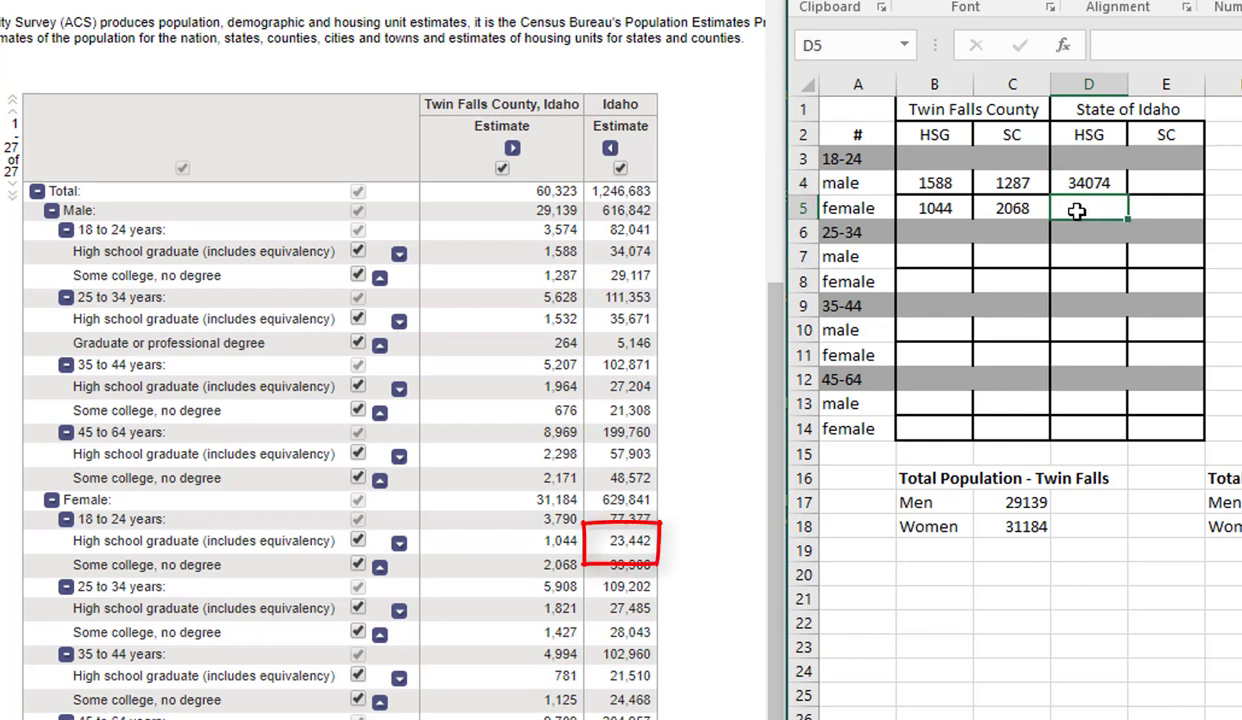
text(23442)
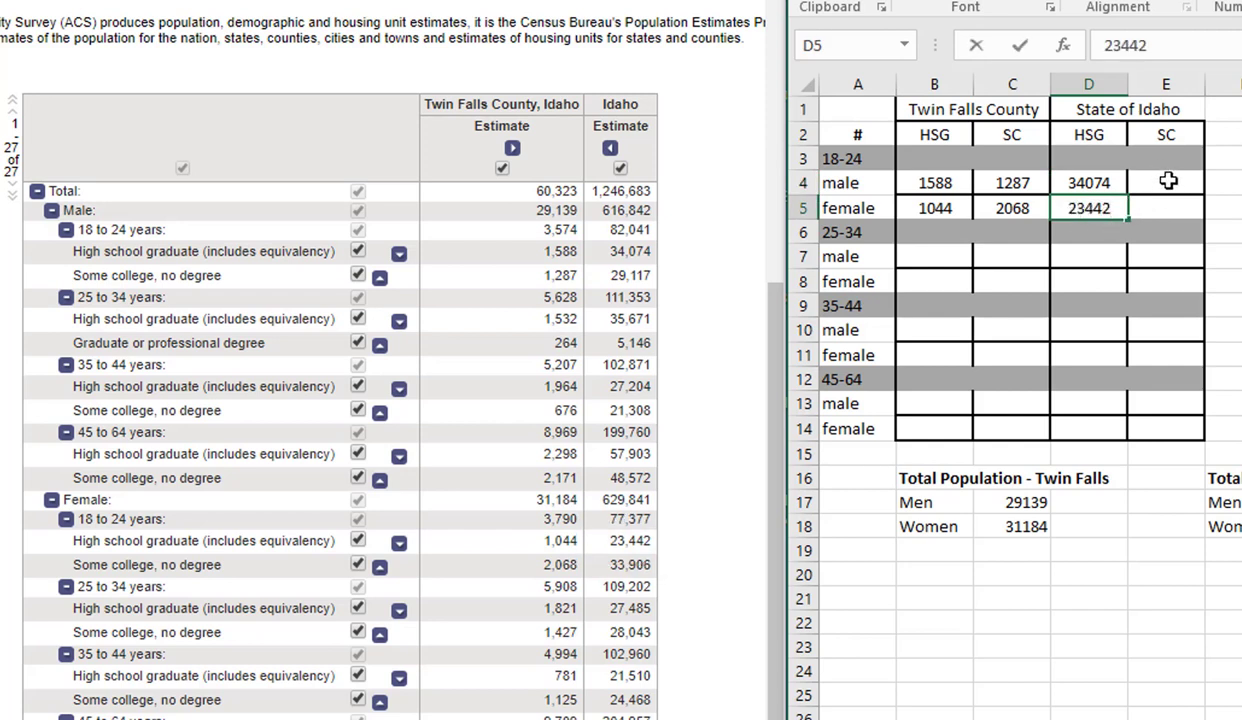
click(1168, 181)
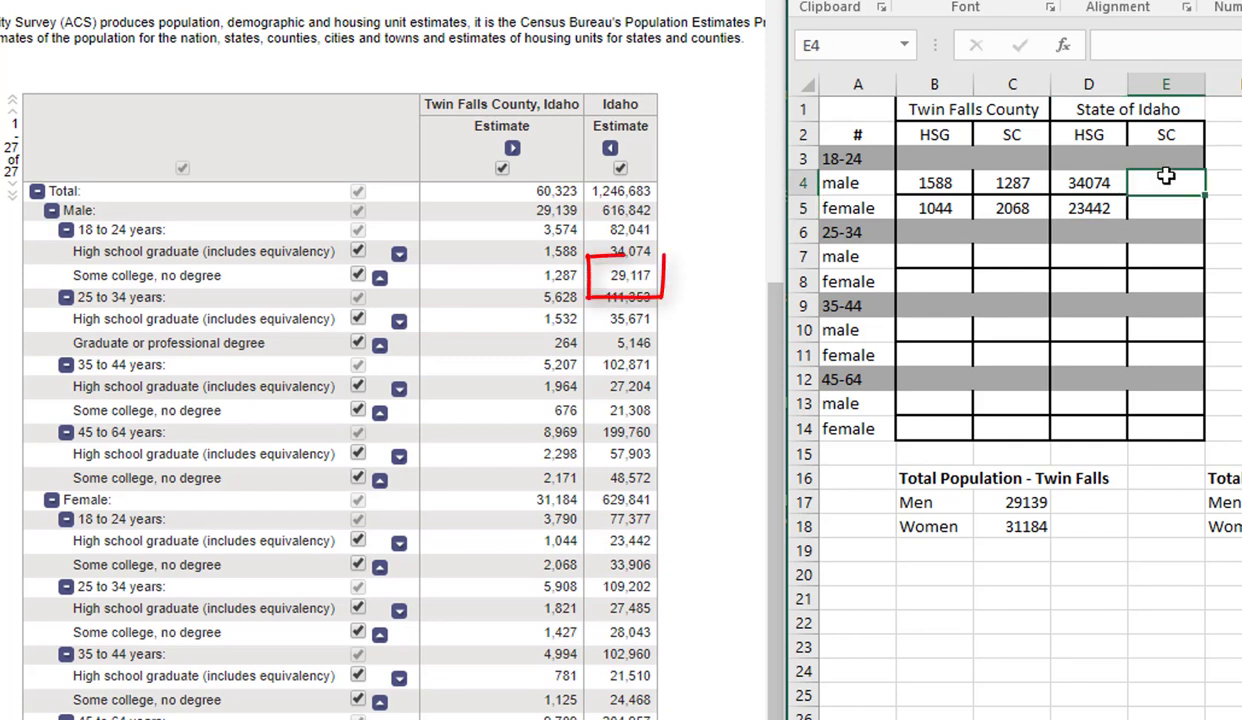
text(29)
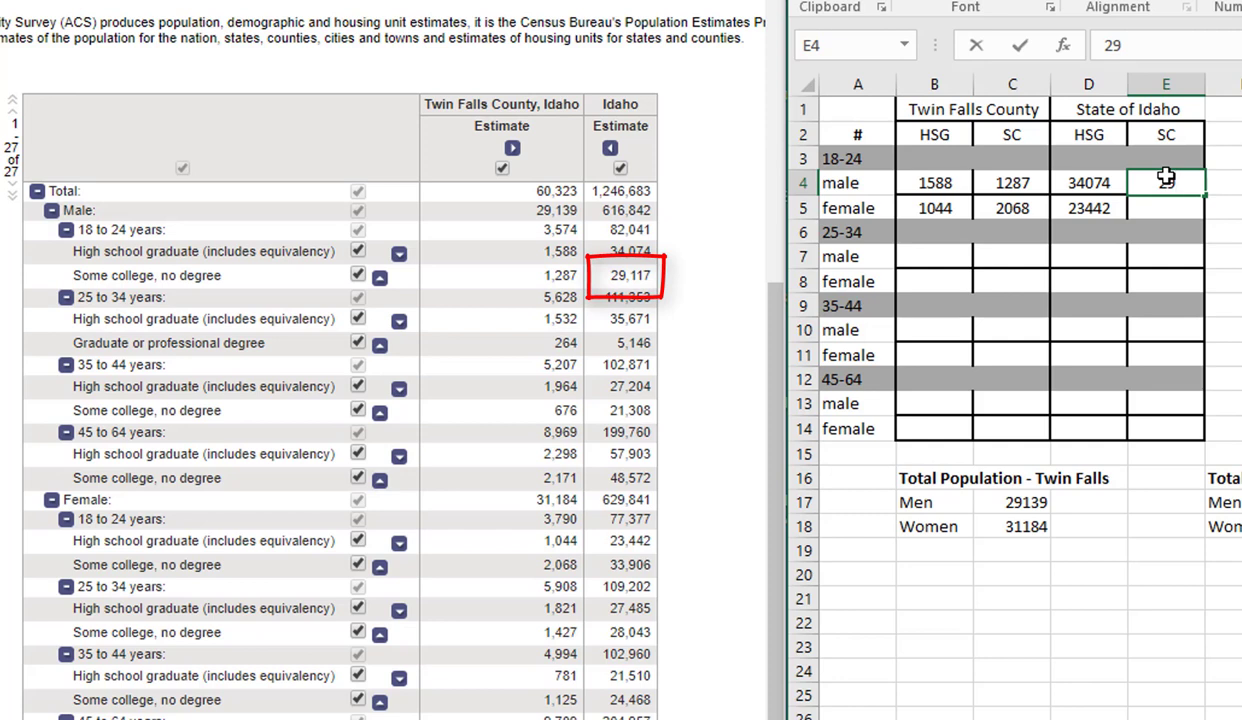
text(117)
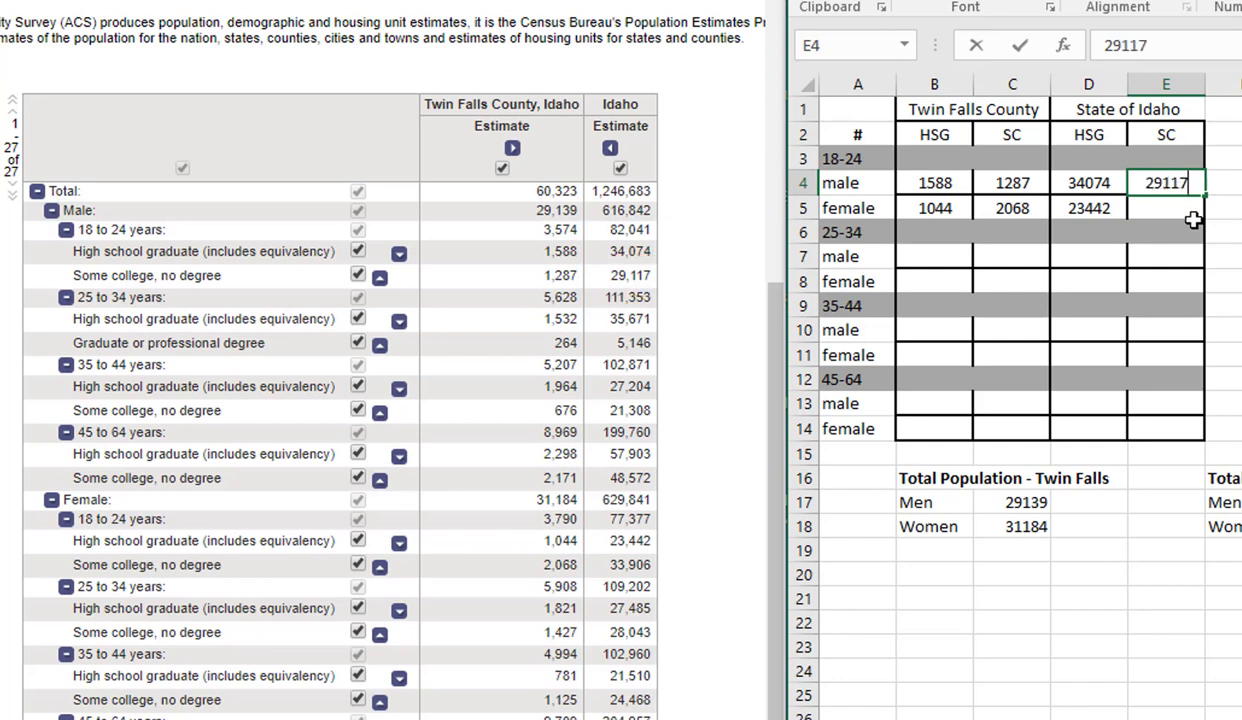
click(1186, 212)
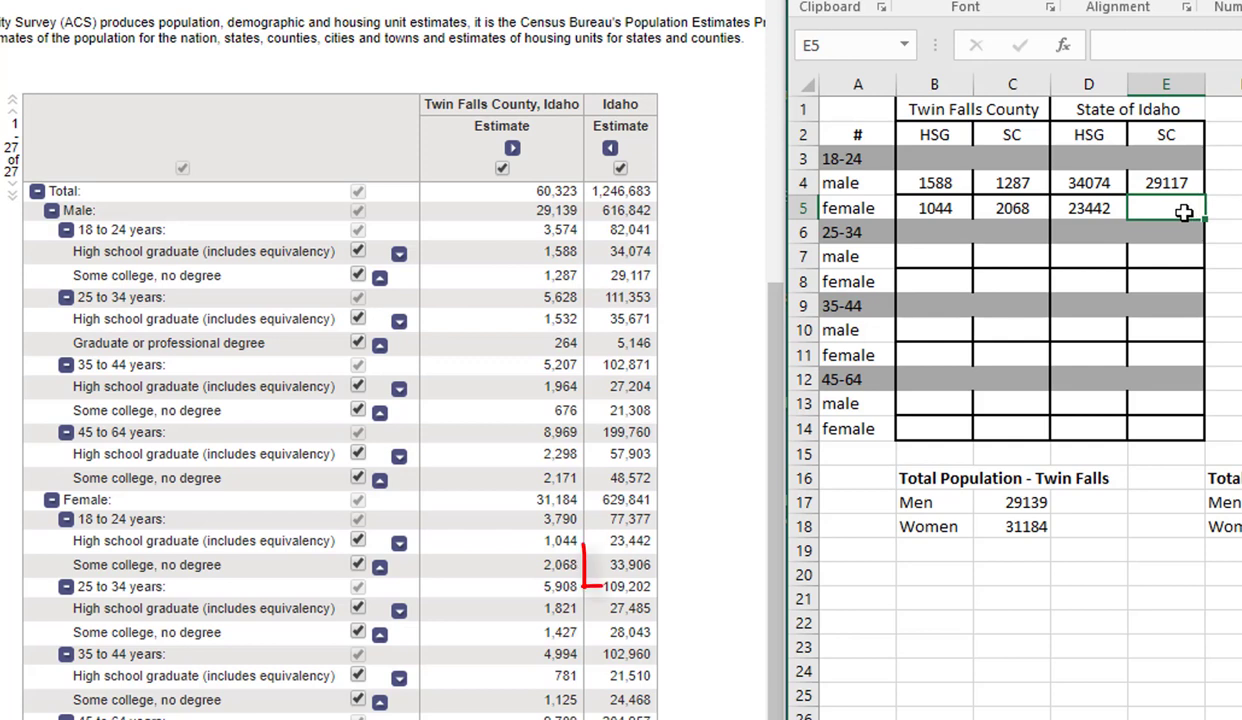
text(33906)
click(1222, 622)
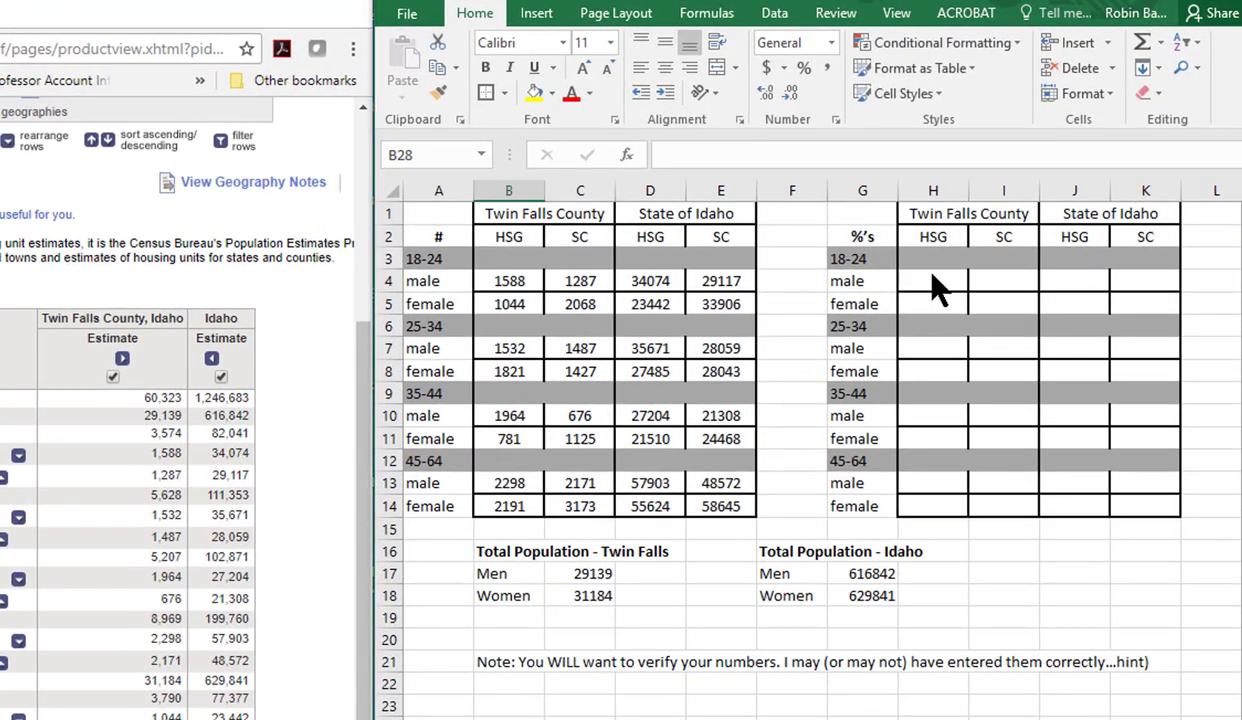
Select H4, the Twin Falls male HSG cell of the %'s table
click(944, 282)
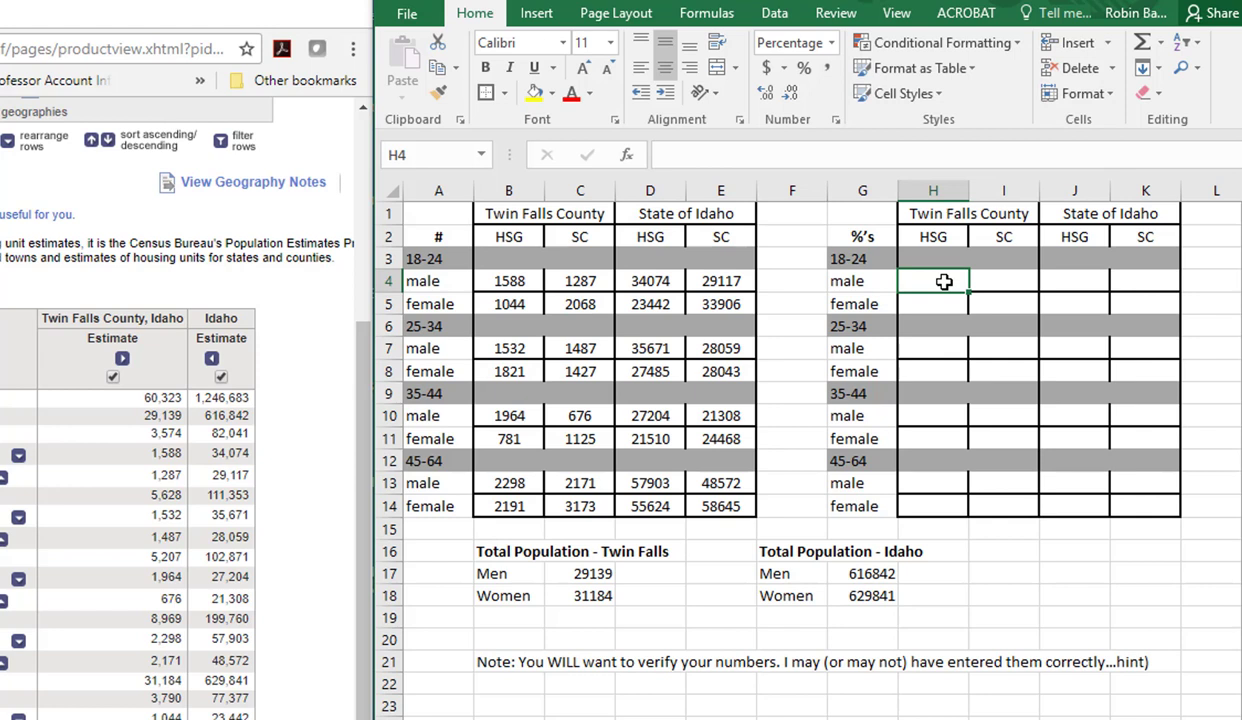
Calculate the Twin Falls male HSG share in H4 as =B4/C17, giving 5%
text(=)
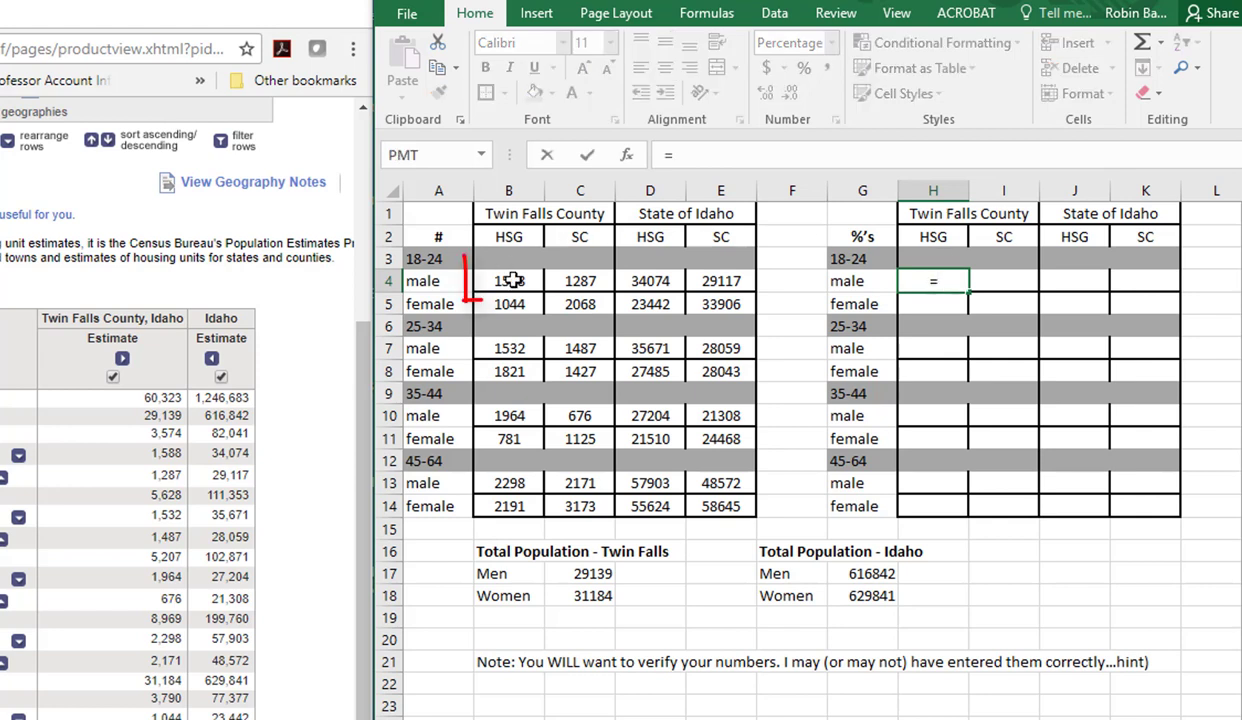
click(512, 281)
text(/)
click(583, 577)
key(Return)
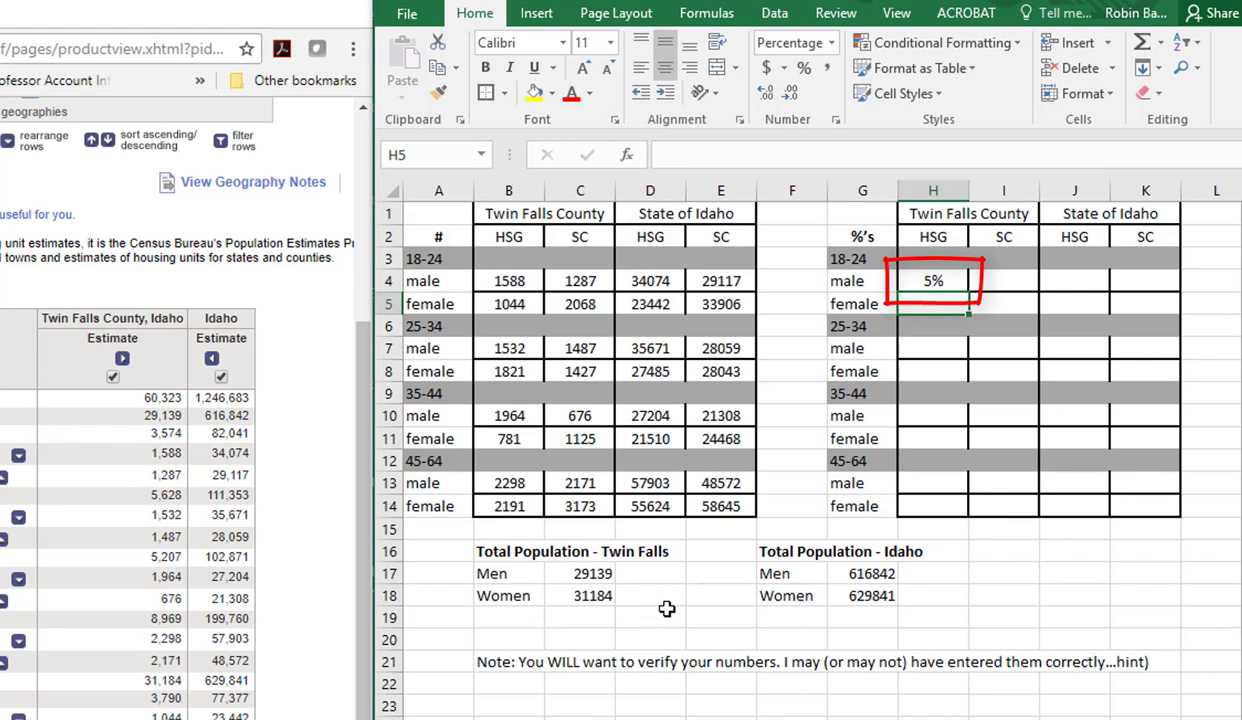
Calculate the female HSG share in H5 as =B5/C18, accepting Excel's correction, giving 3%
text(=)
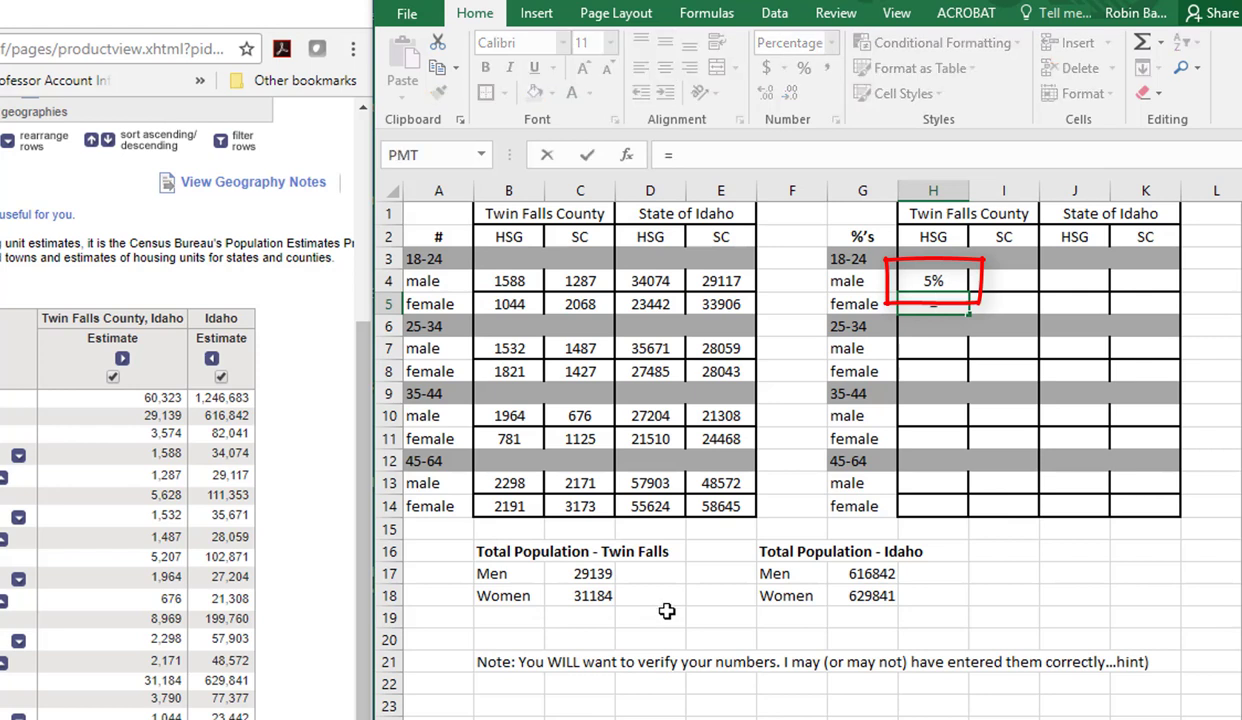
text(=)
click(516, 305)
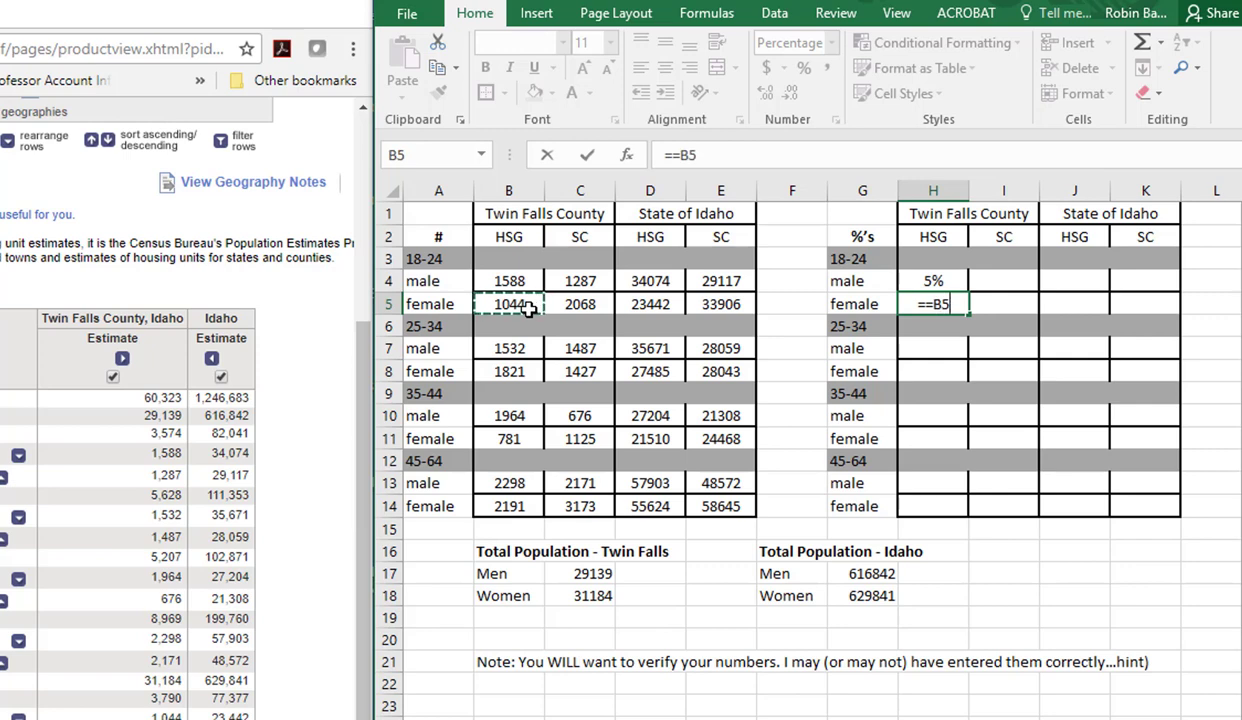
text(/)
click(593, 596)
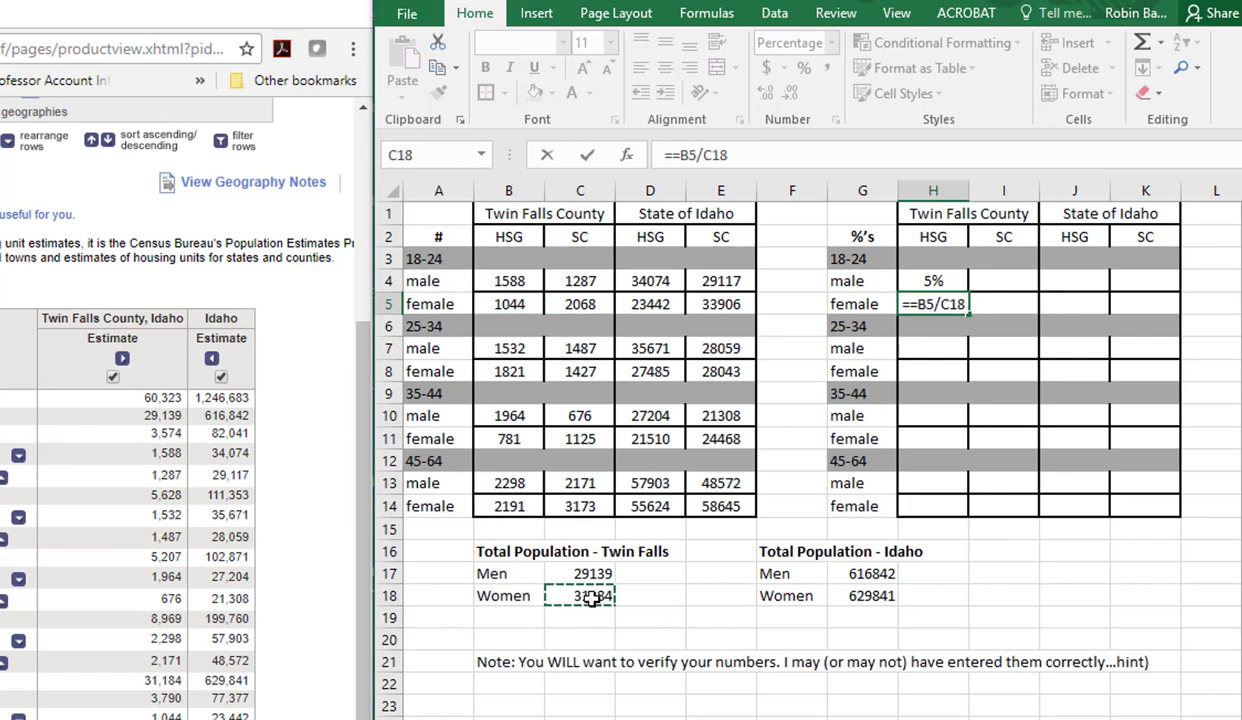
key(Return)
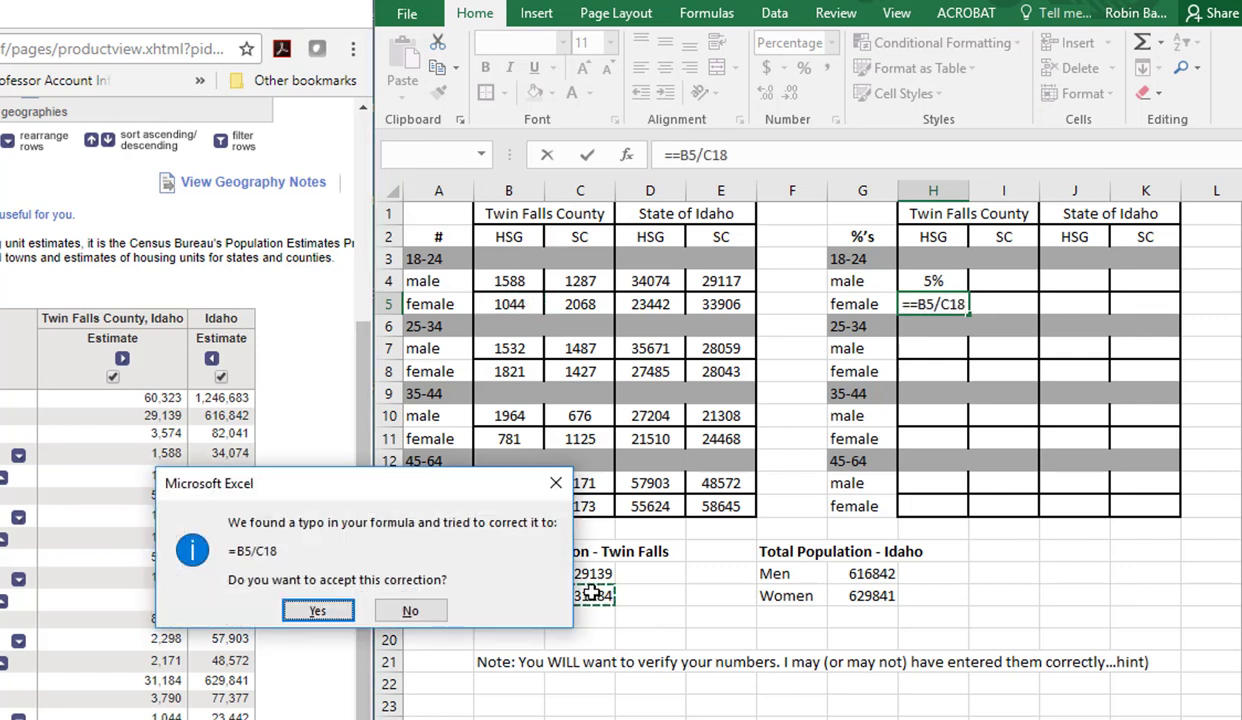
click(320, 610)
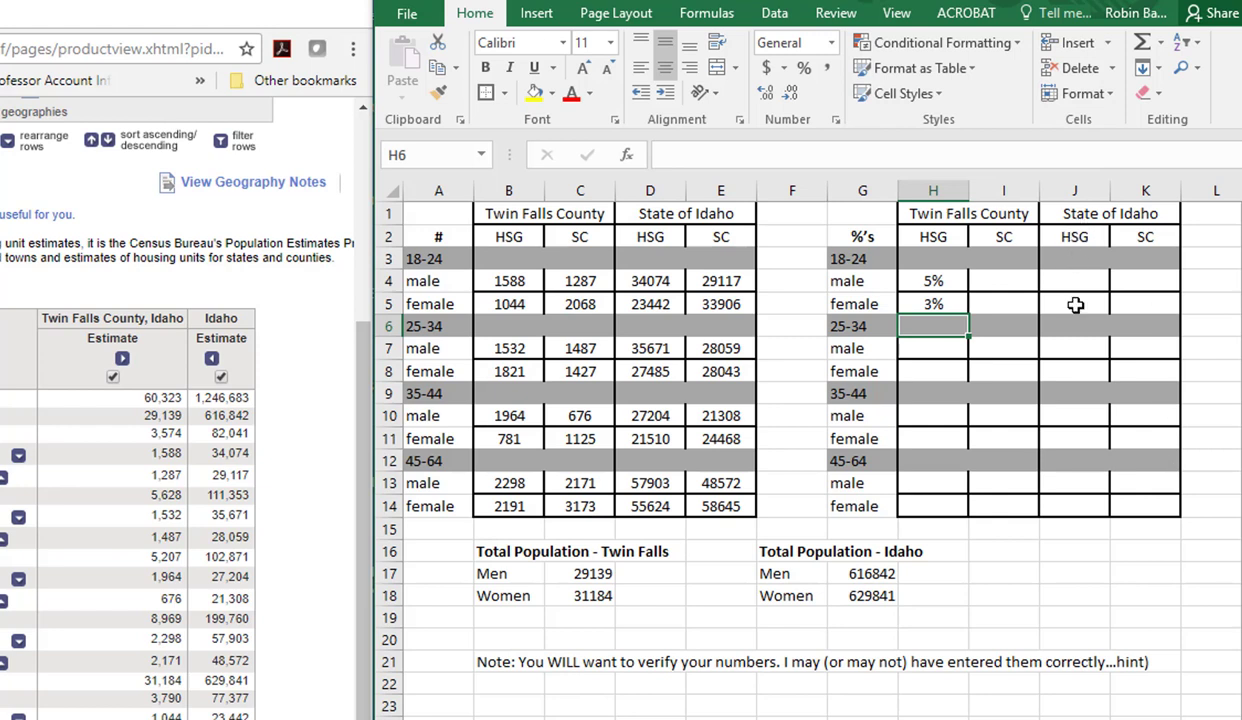
click(1075, 284)
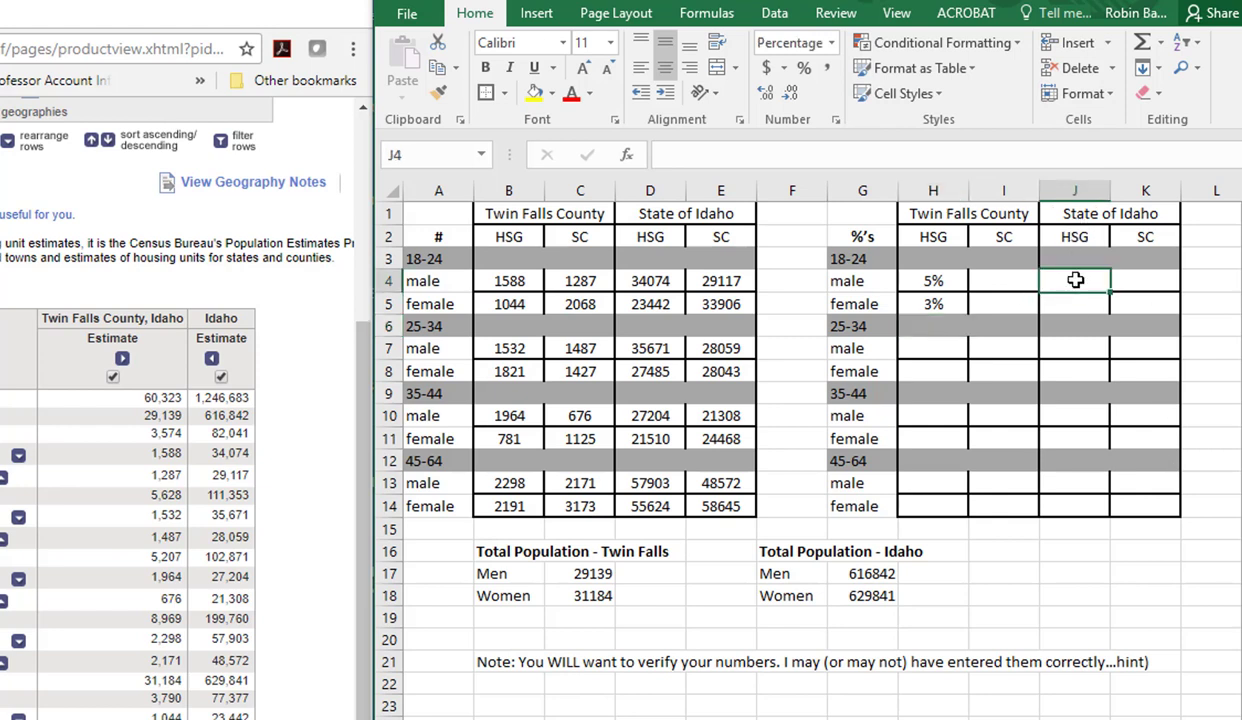
Enter count-over-total formulas giving Idaho's 18–24 HSG percentages: 6% male and 4% female
text(=)
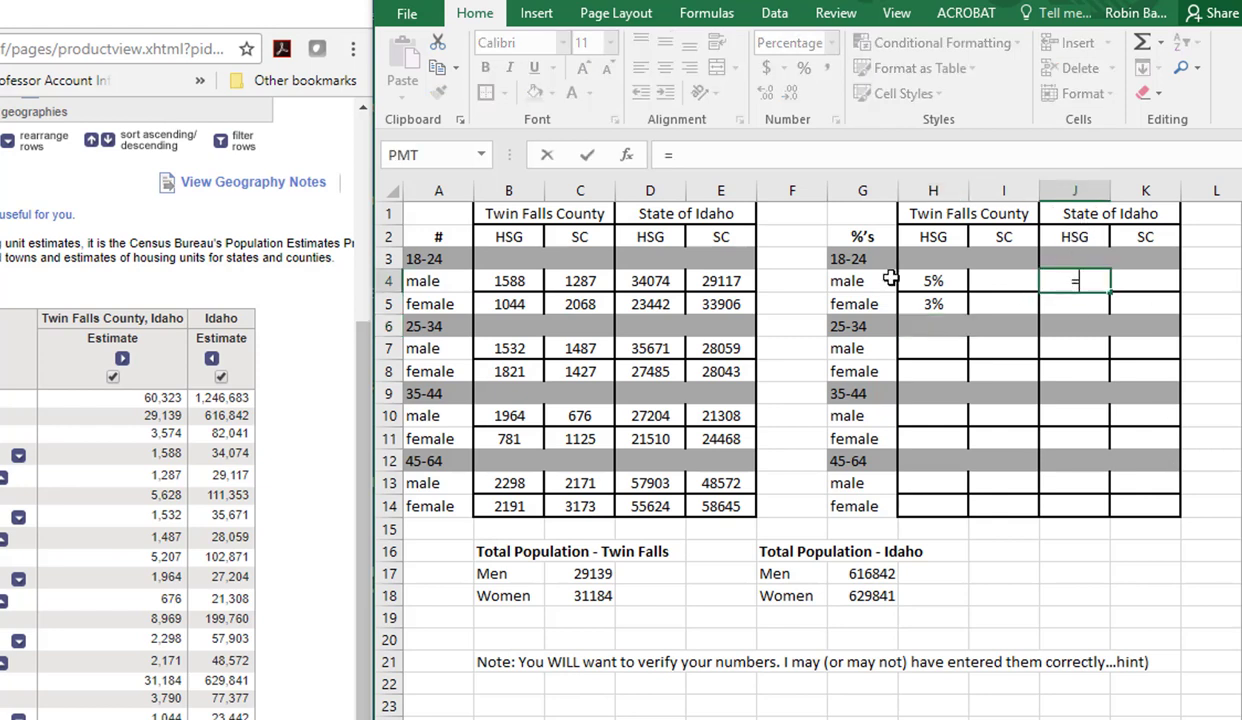
click(650, 281)
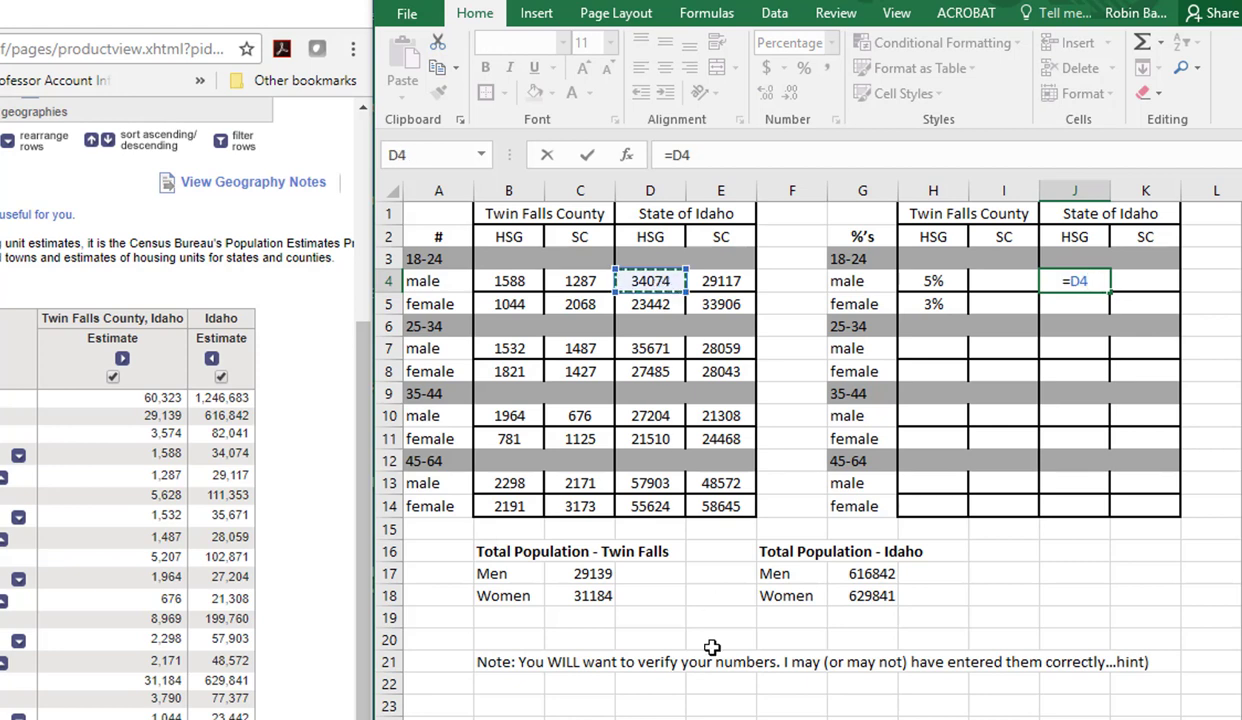
text(/)
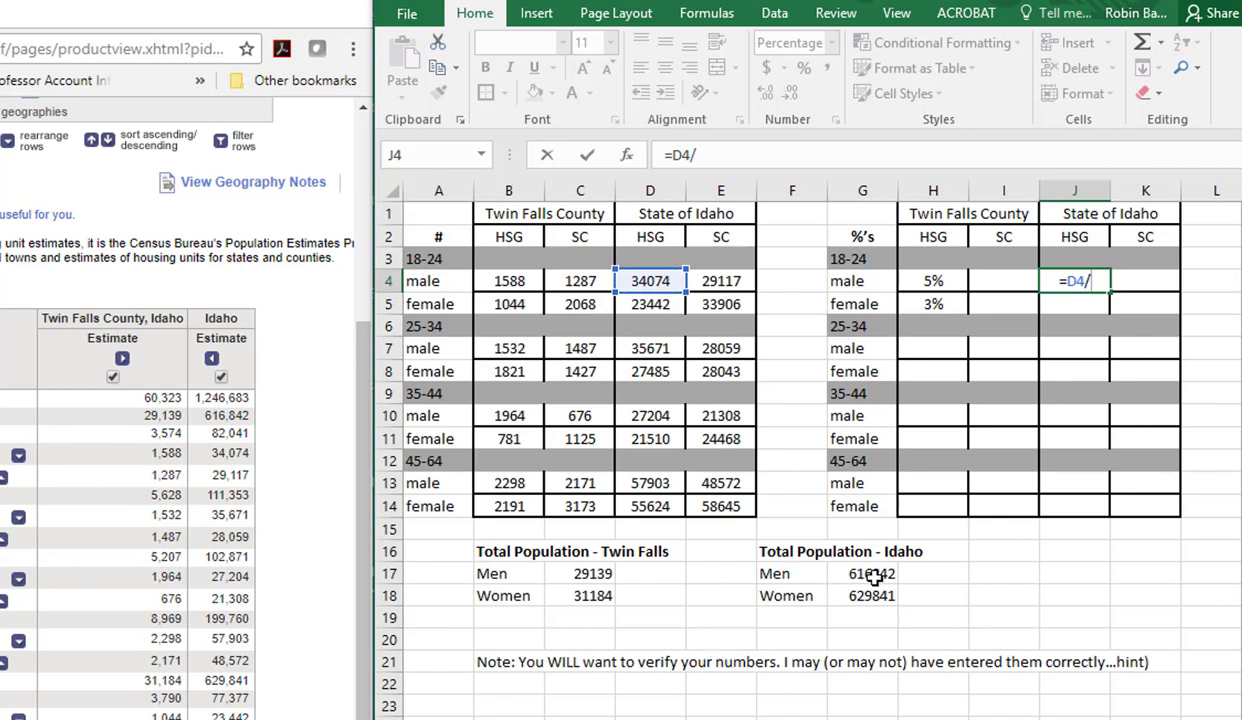
click(872, 573)
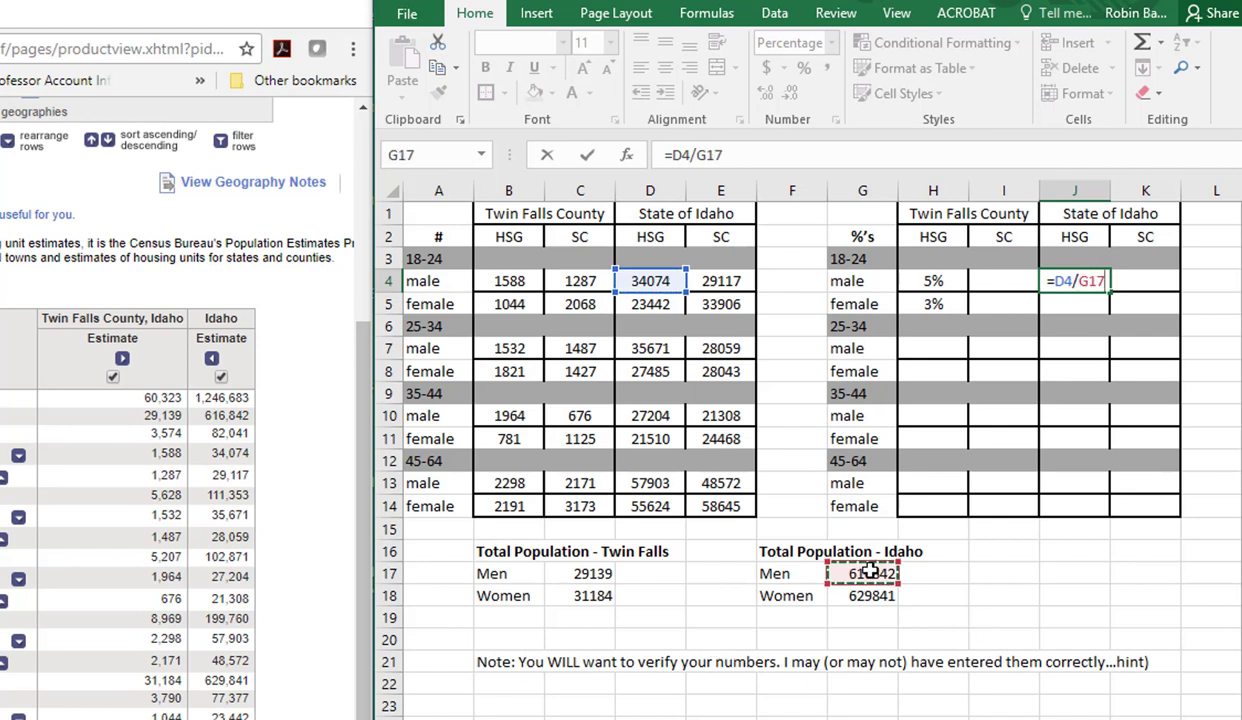
key(Return)
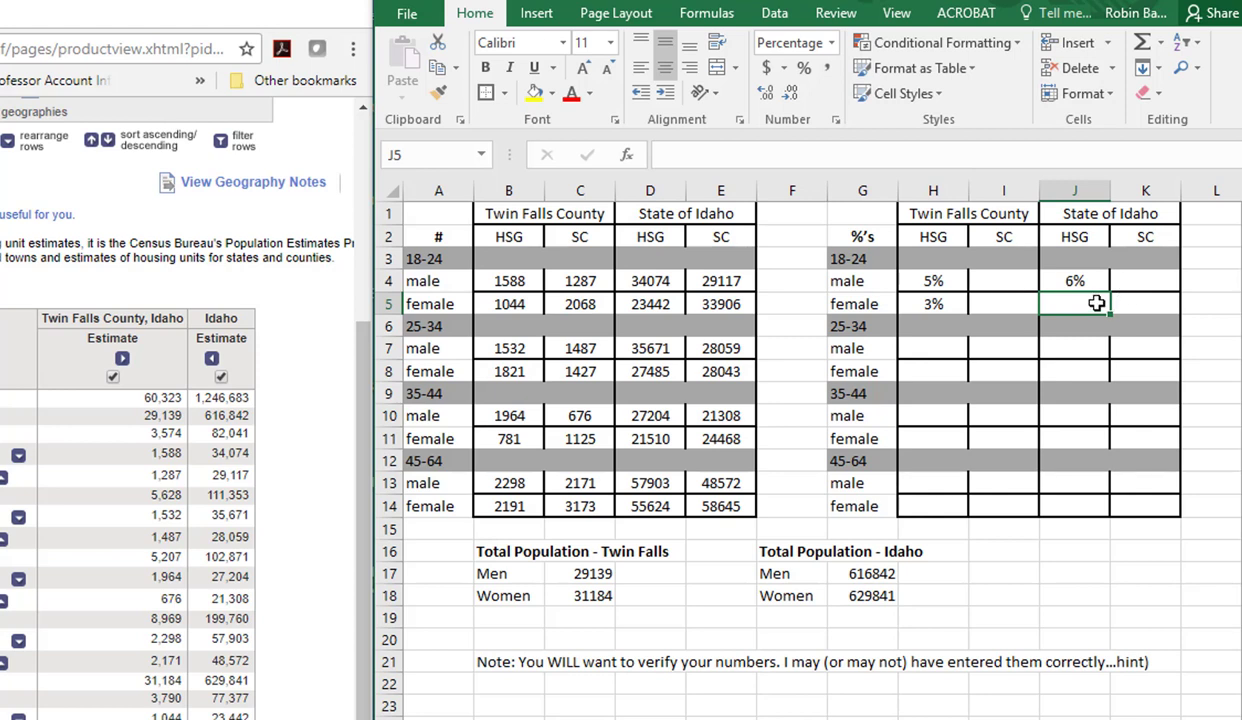
text(=)
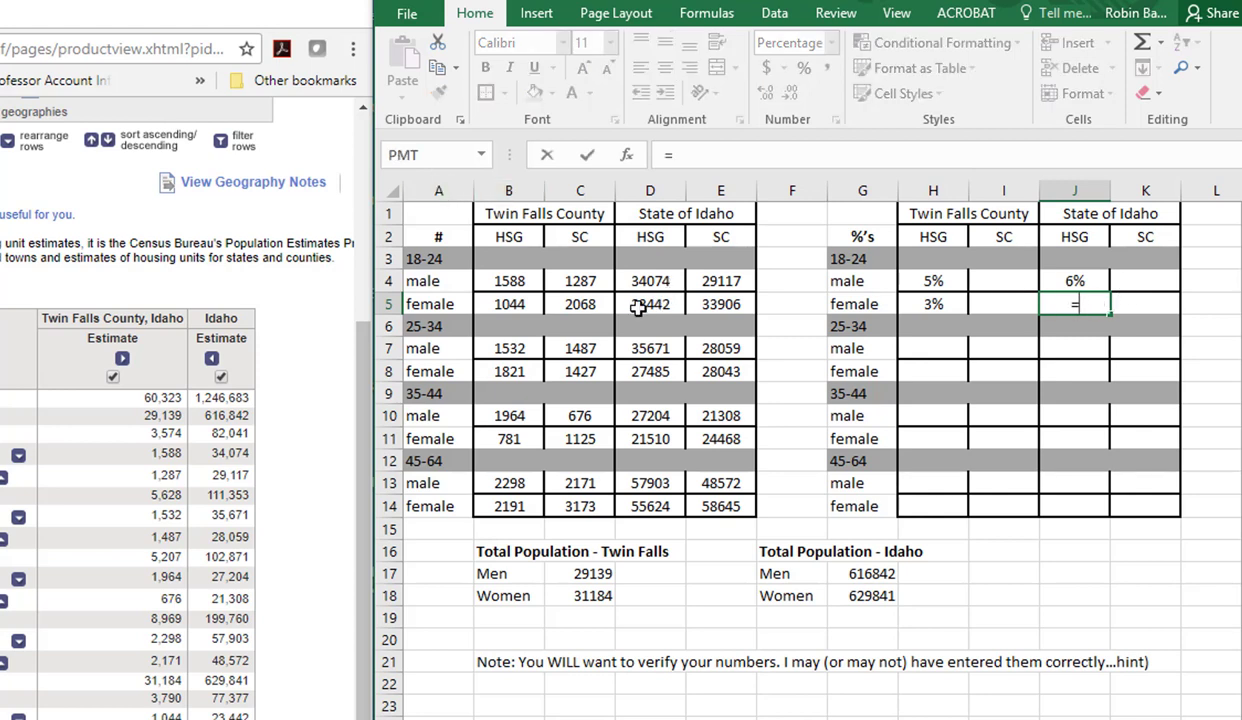
click(643, 306)
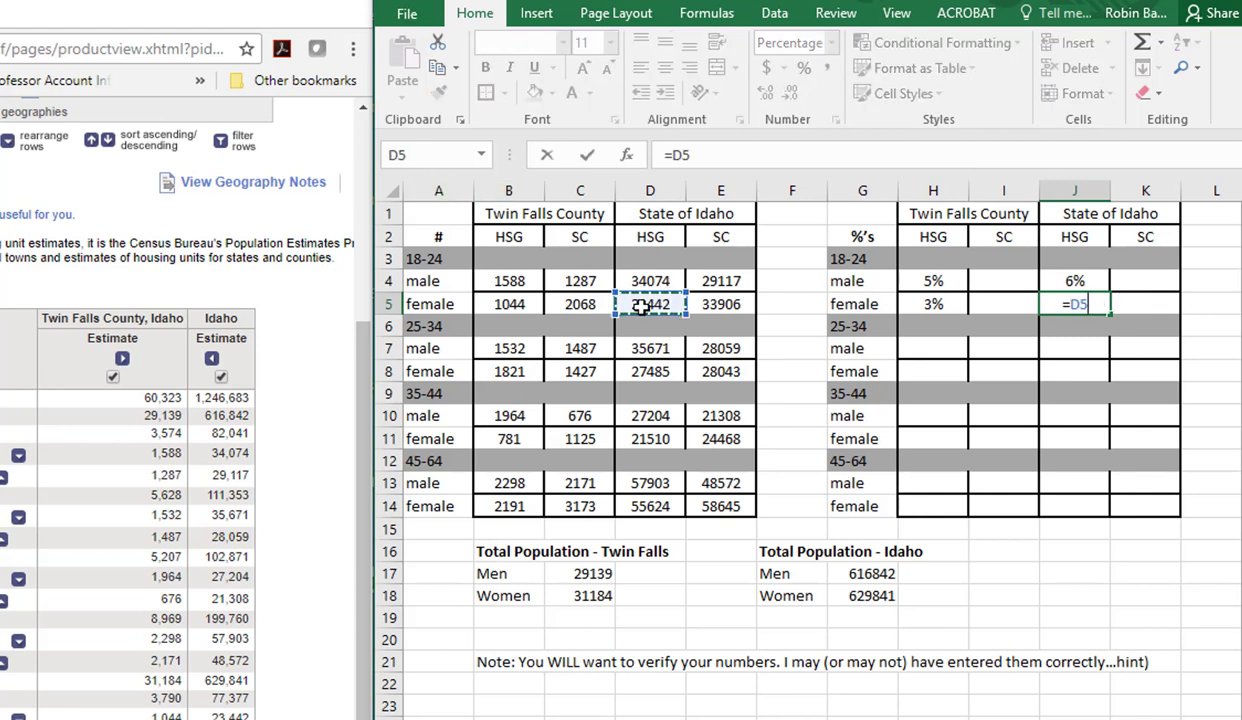
text(/)
click(848, 596)
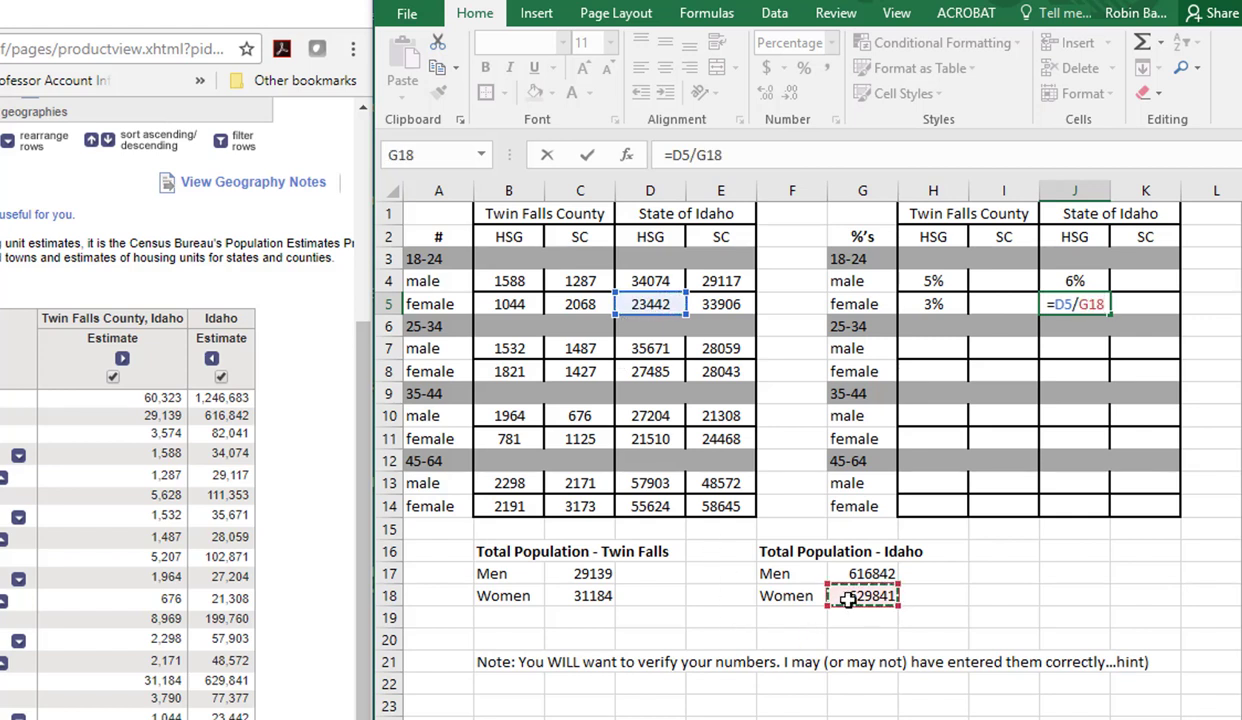
key(Return)
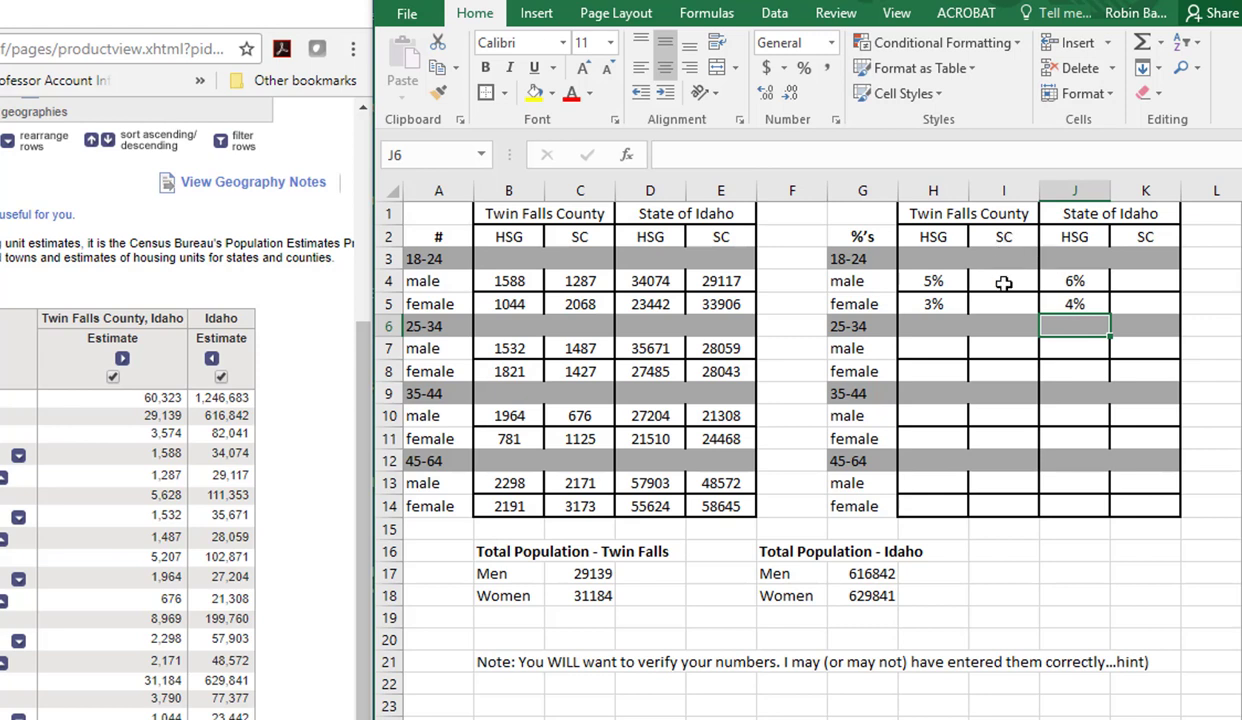
Enter count-over-total formulas giving Twin Falls' 18–24 SC percentages: 4% male and 7% female
click(1003, 284)
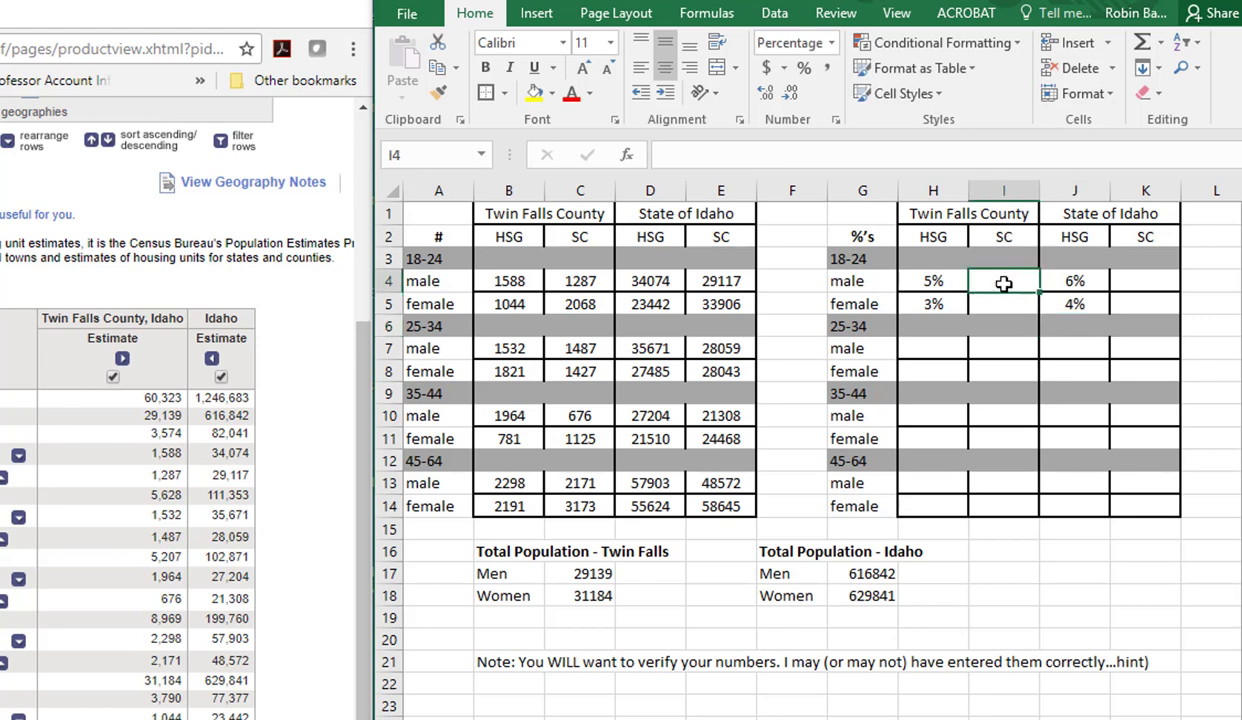
text(=)
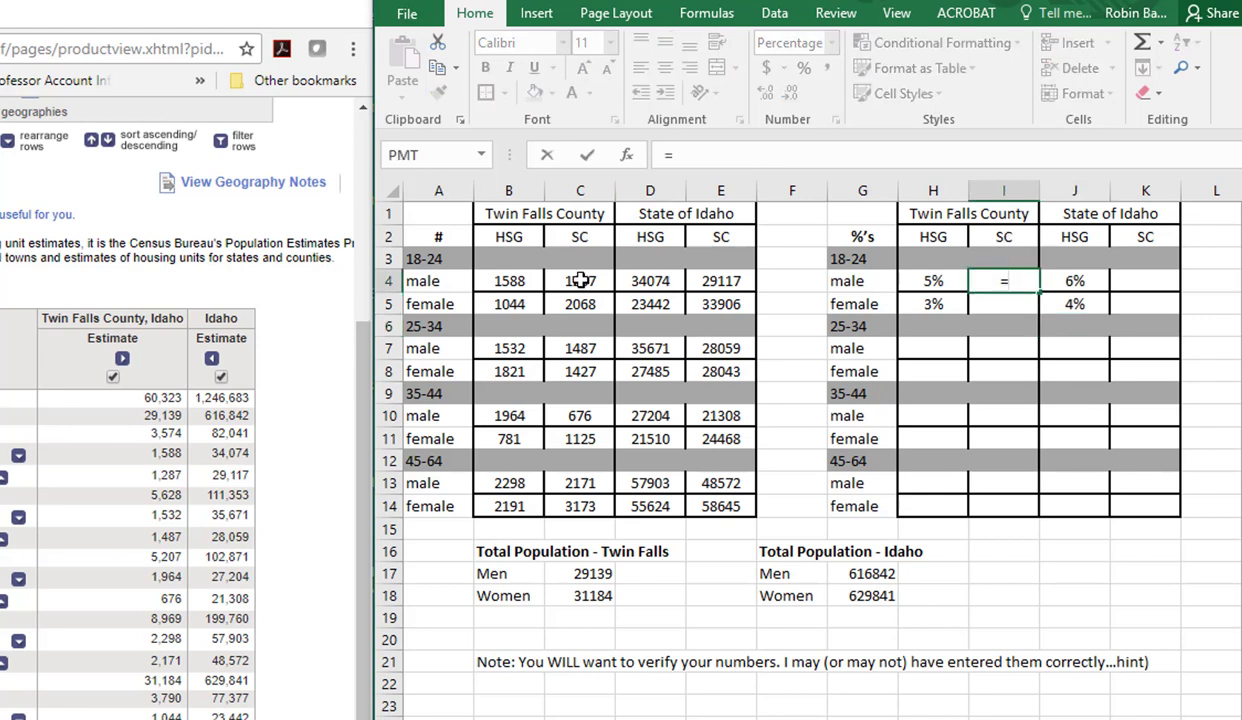
click(580, 281)
text(/)
click(582, 573)
key(Return)
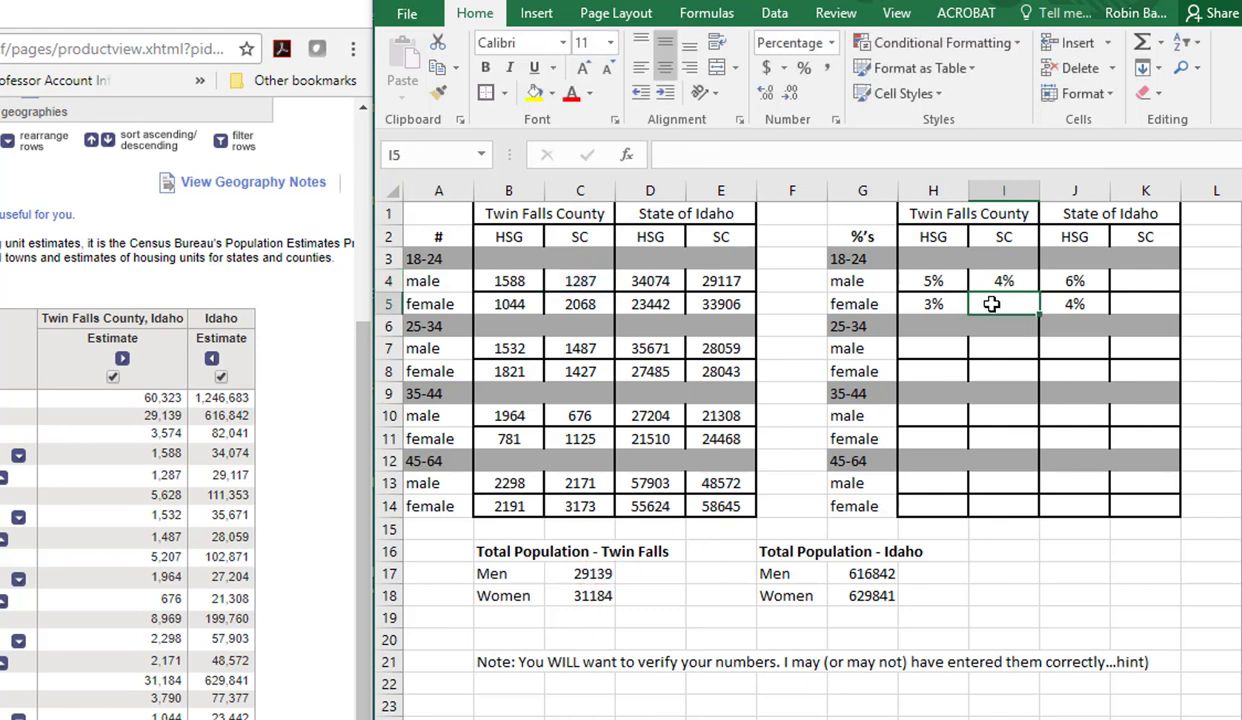
text(=)
click(567, 302)
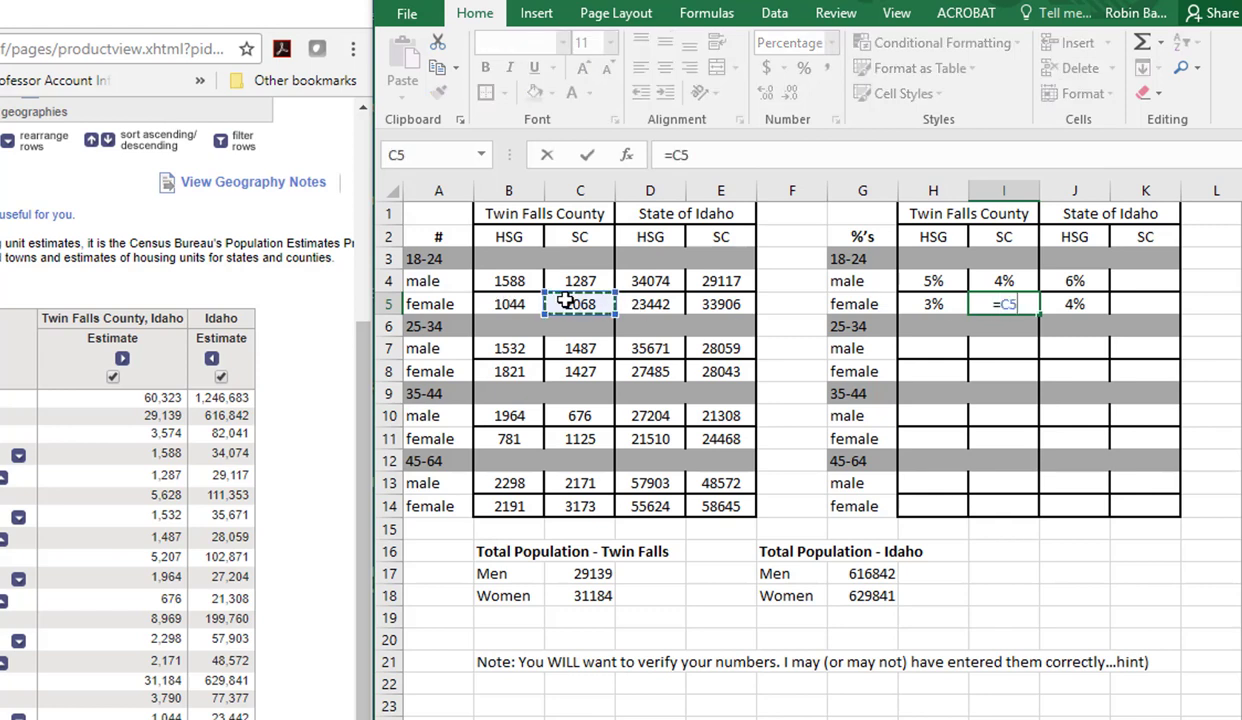
text(/)
click(579, 595)
key(Return)
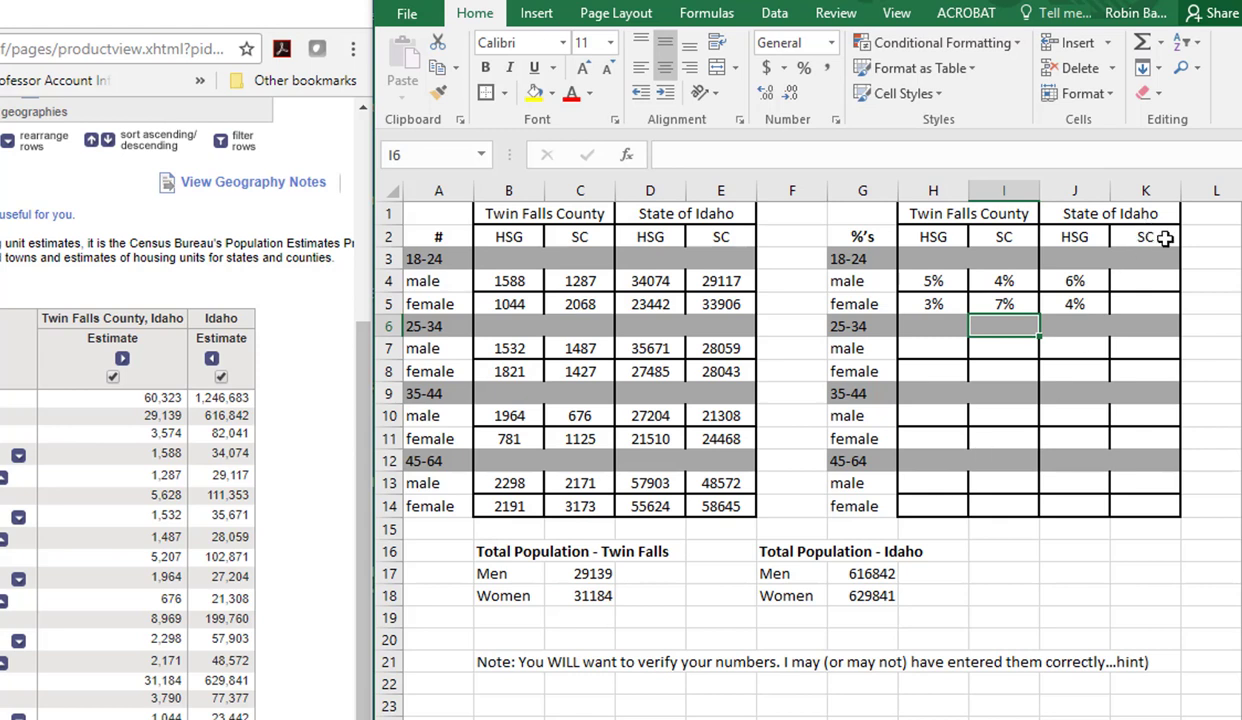
Enter =E4/G17 in K4 and =E5/G18 in K5, giving Idaho SC 5% for both sexes
click(1153, 284)
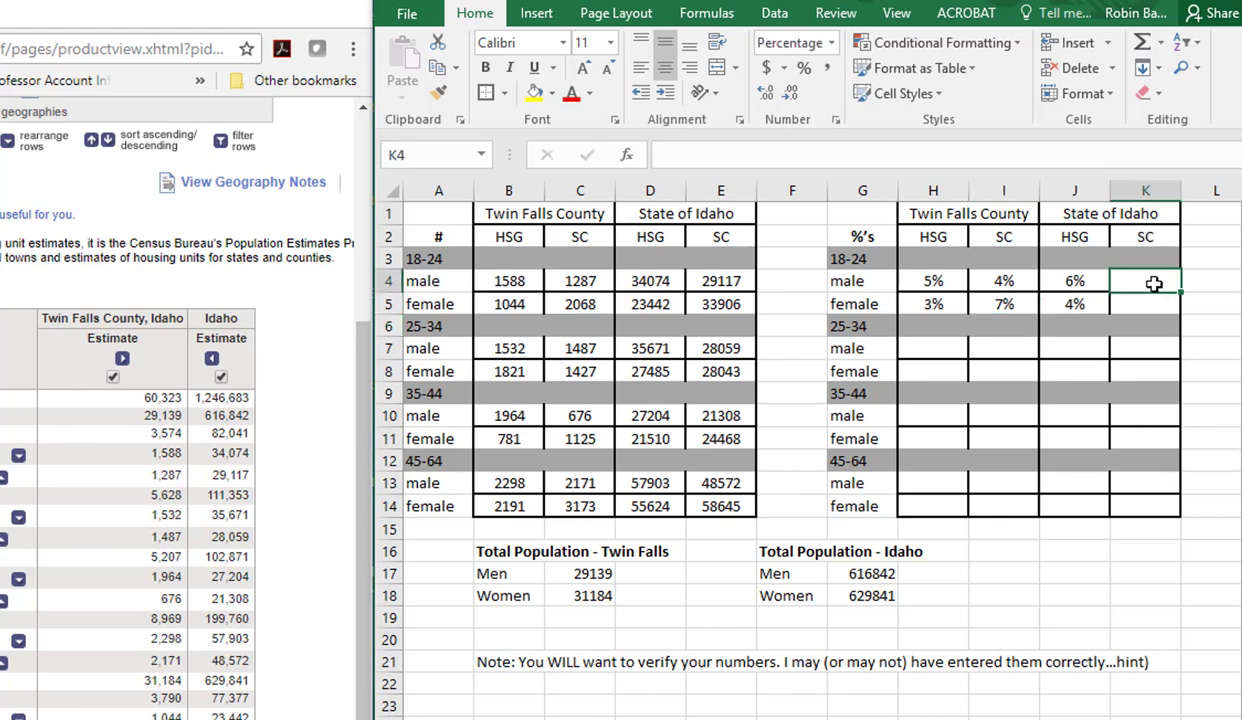
text(=)
click(733, 283)
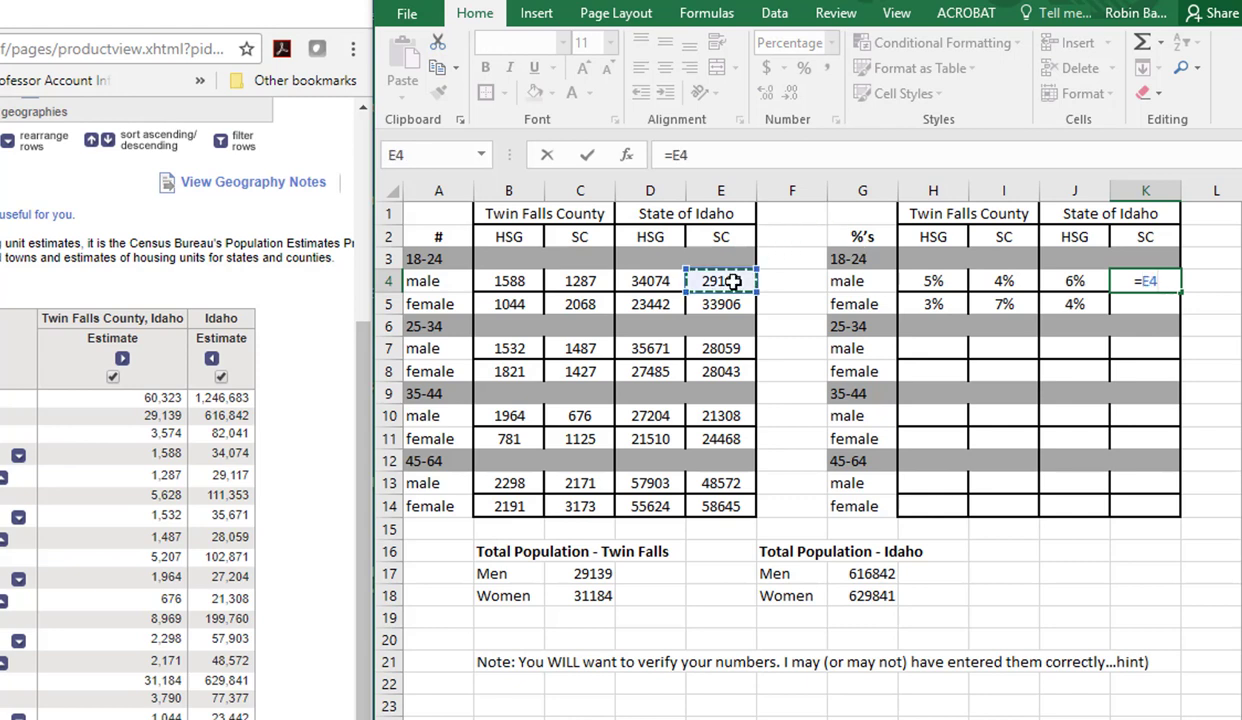
text(/)
click(860, 575)
key(Return)
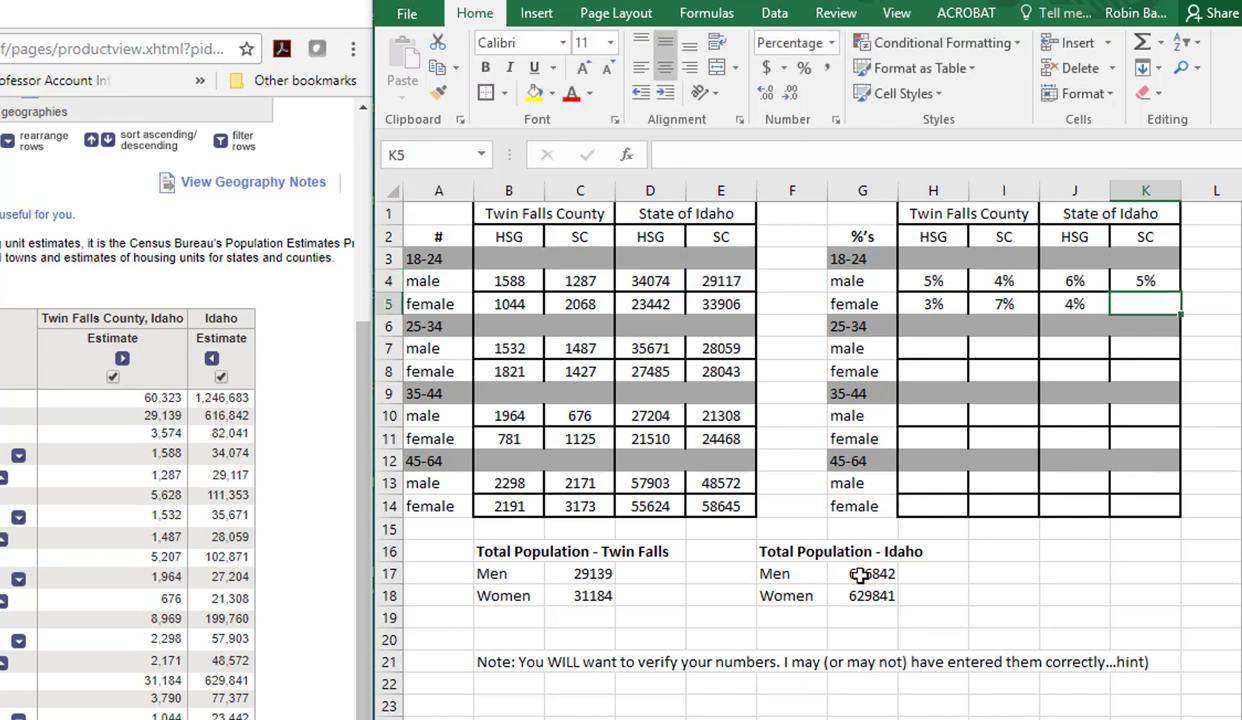
text(=)
click(735, 305)
text(/)
click(872, 595)
key(Return)
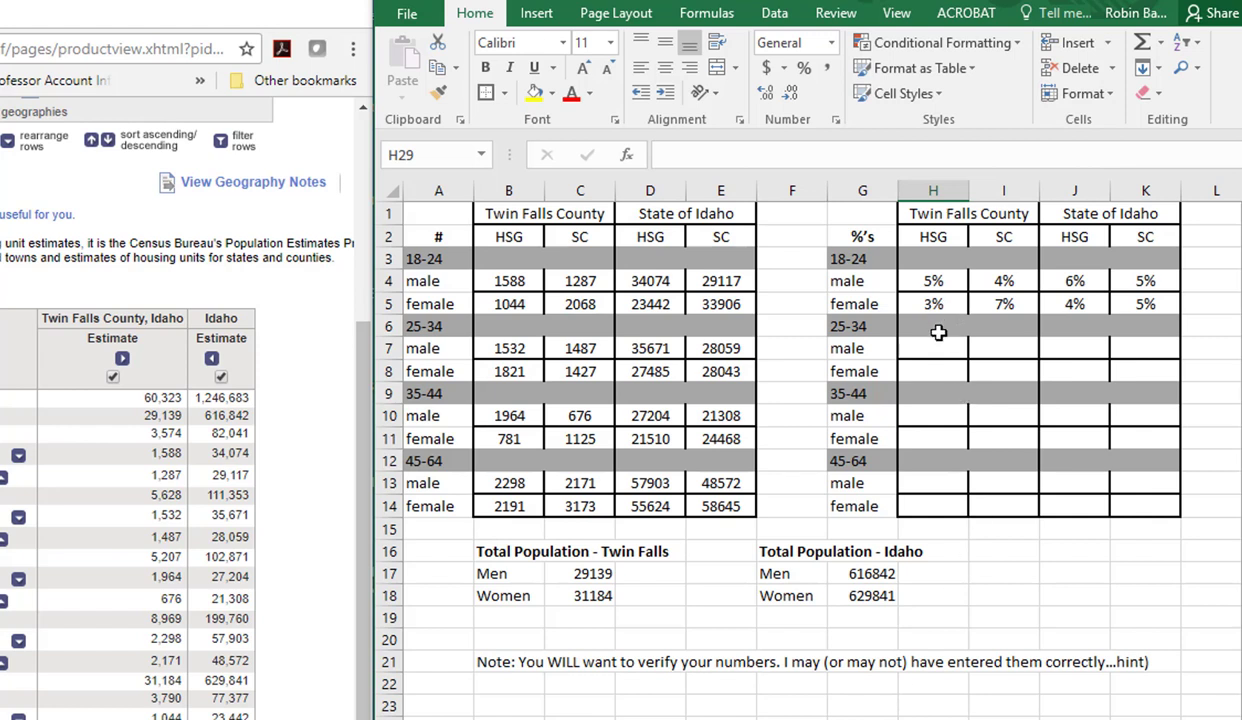
Format the empty cells H7:K14 as centred percentages
drag(912, 342, 1130, 510)
key(F4)
click(1075, 719)
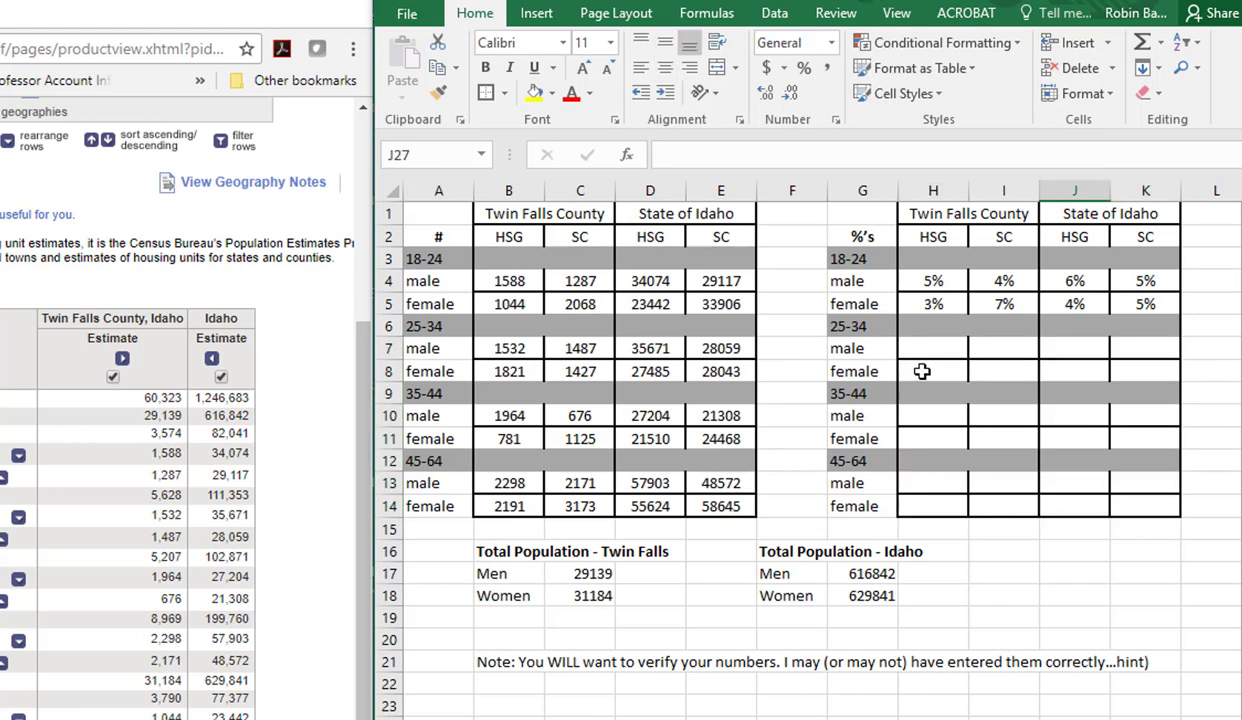
Type whole-number percentages across H7:K14, ending with female values 6%, 7%, 8% and 9%
click(912, 350)
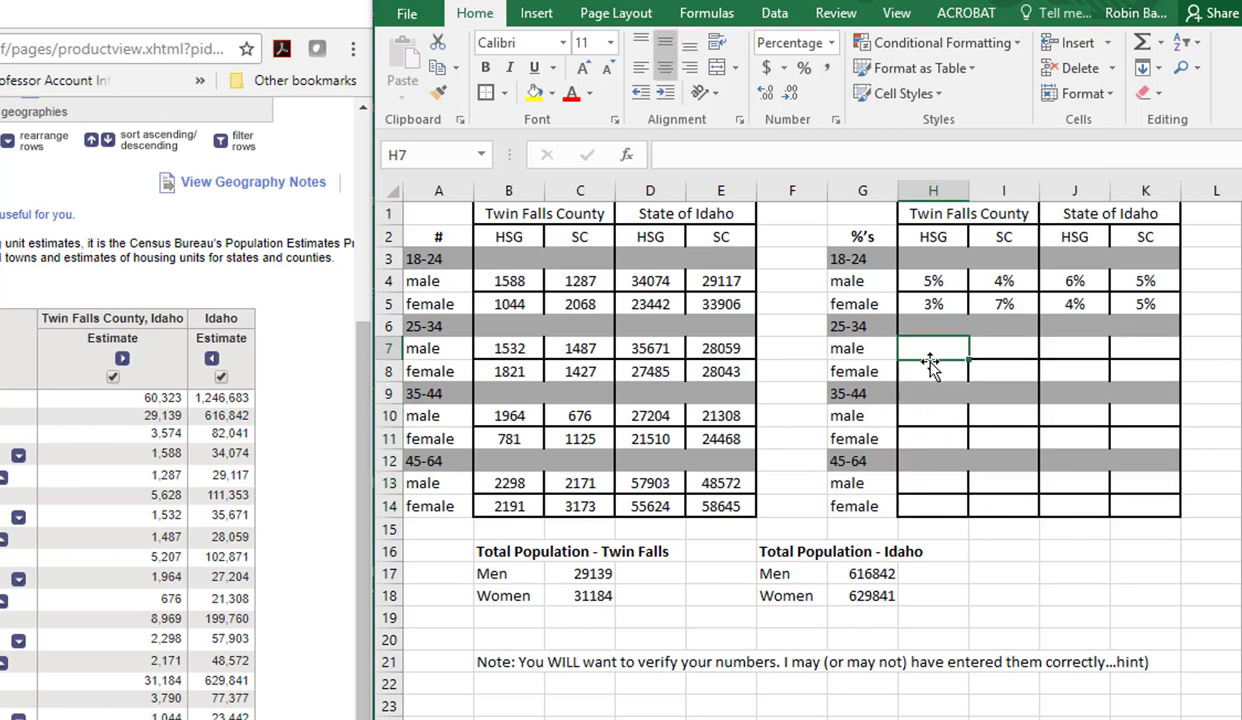
text(5)
key(Right)
text(4)
key(Return)
text(7)
key(Right)
text(2)
key(Up)
text(4)
key(Right)
text(3)
key(Down)
text(3)
key(Down)
key(Down)
text(2)
key(Left)
text(7)
key(Right)
key(2)
key(Right)
key(1)
key(Down)
key(Down)
key(1)
key(Left)
key(2)
key(Left)
key(3)
key(Left)
key(4)
key(Down)
key(6)
key(Right)
key(7)
key(Right)
key(8)
key(Right)
key(9)
key(Right)
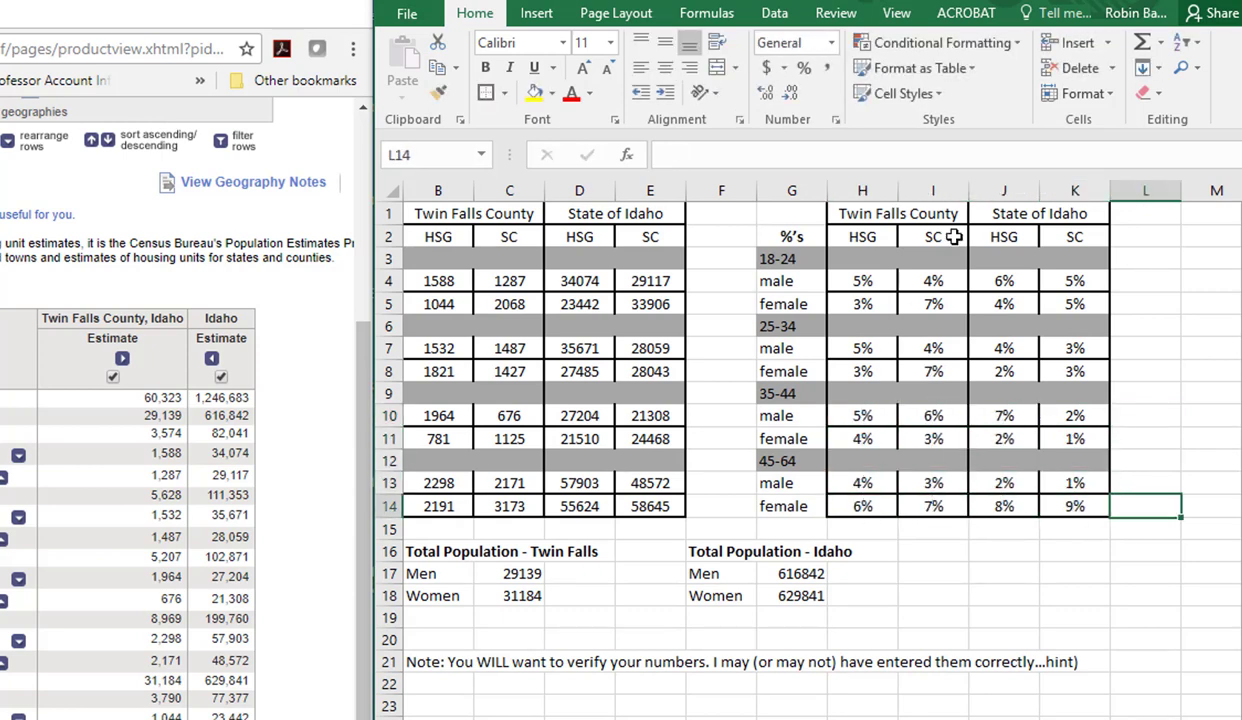
drag(862, 279, 1093, 312)
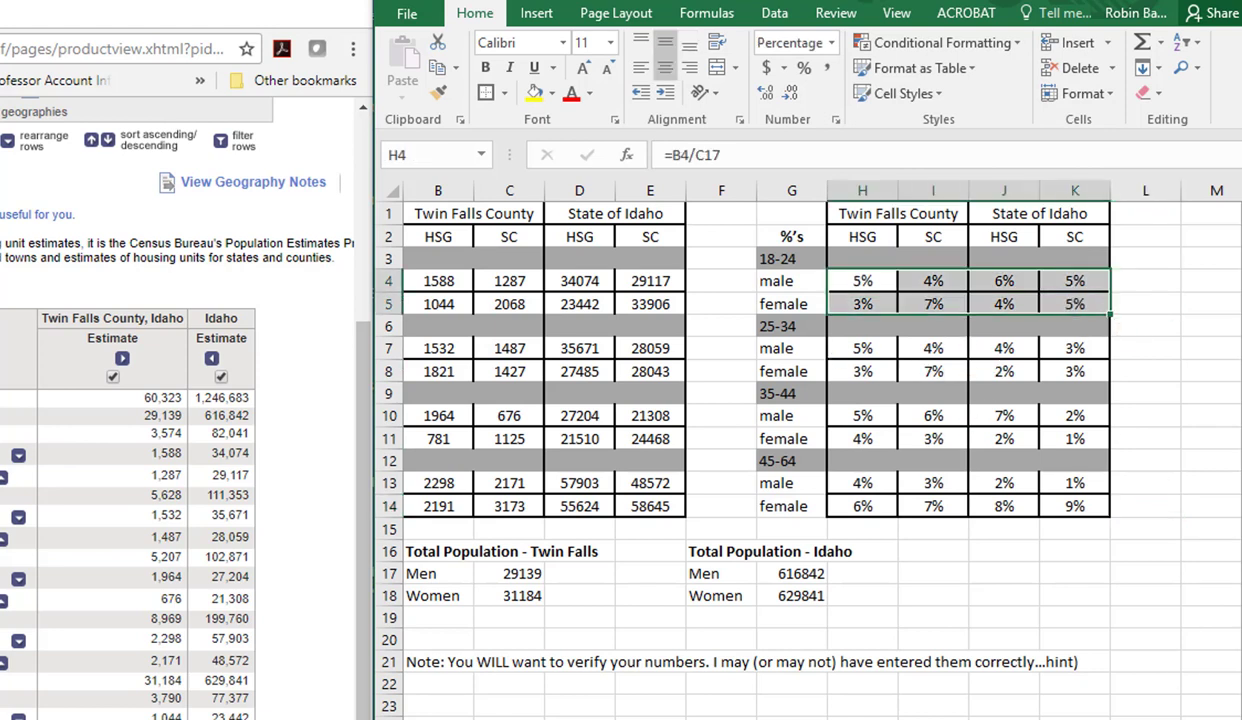
click(930, 640)
drag(854, 350, 1068, 513)
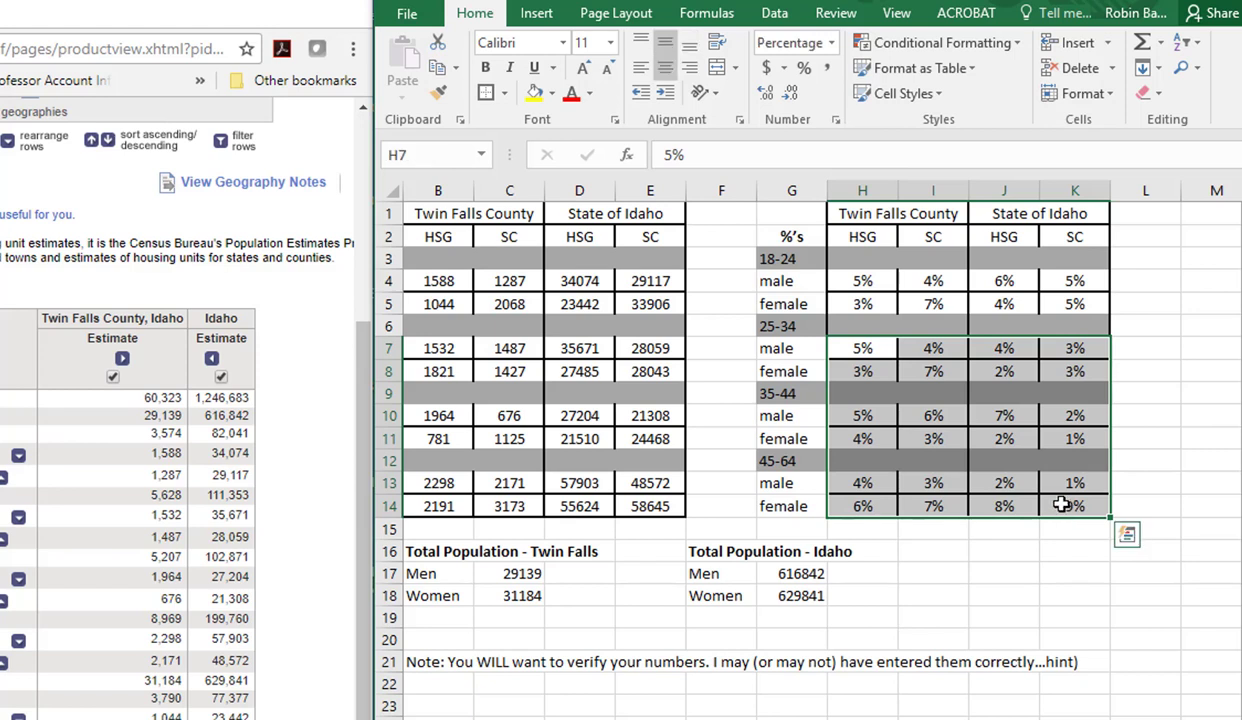
click(862, 719)
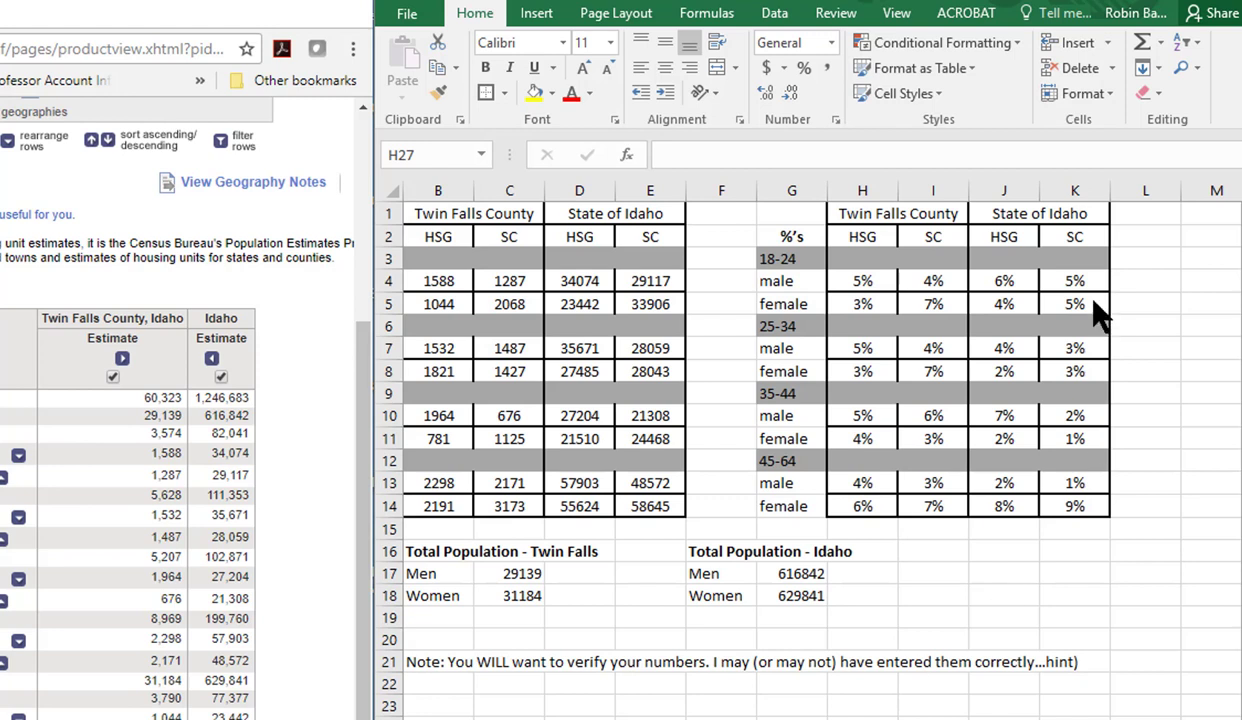
click(1075, 281)
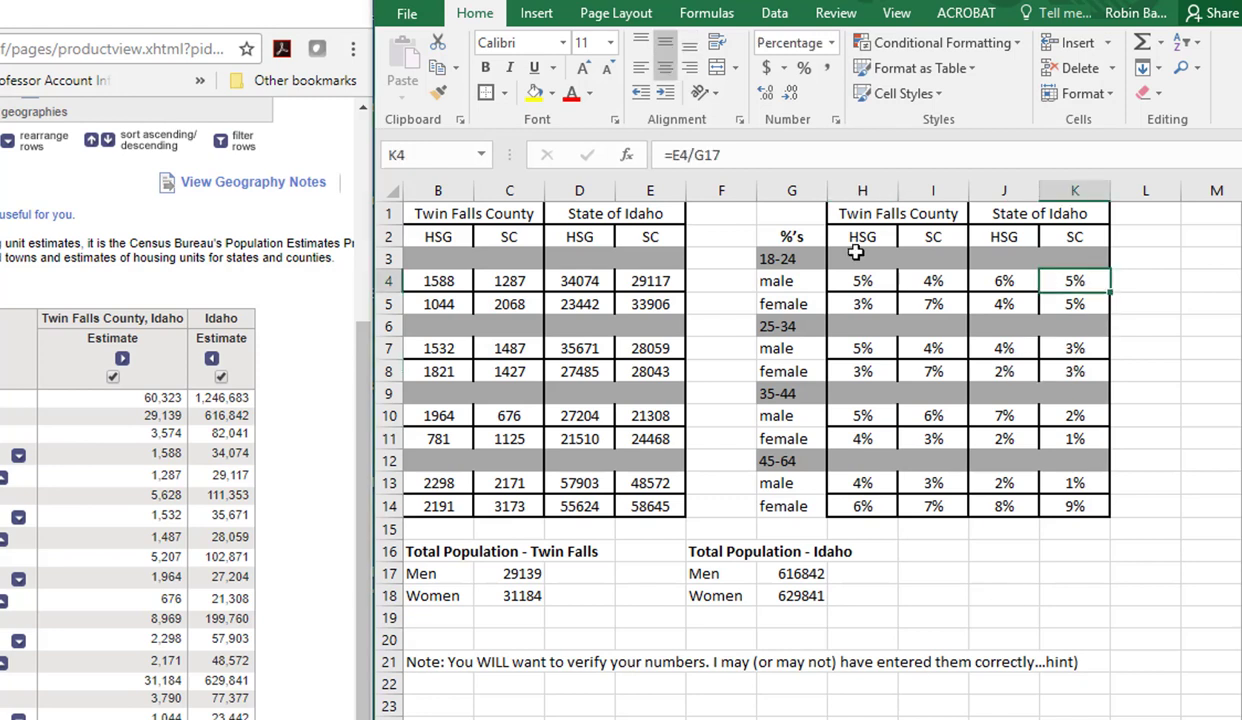
click(766, 93)
click(766, 93)
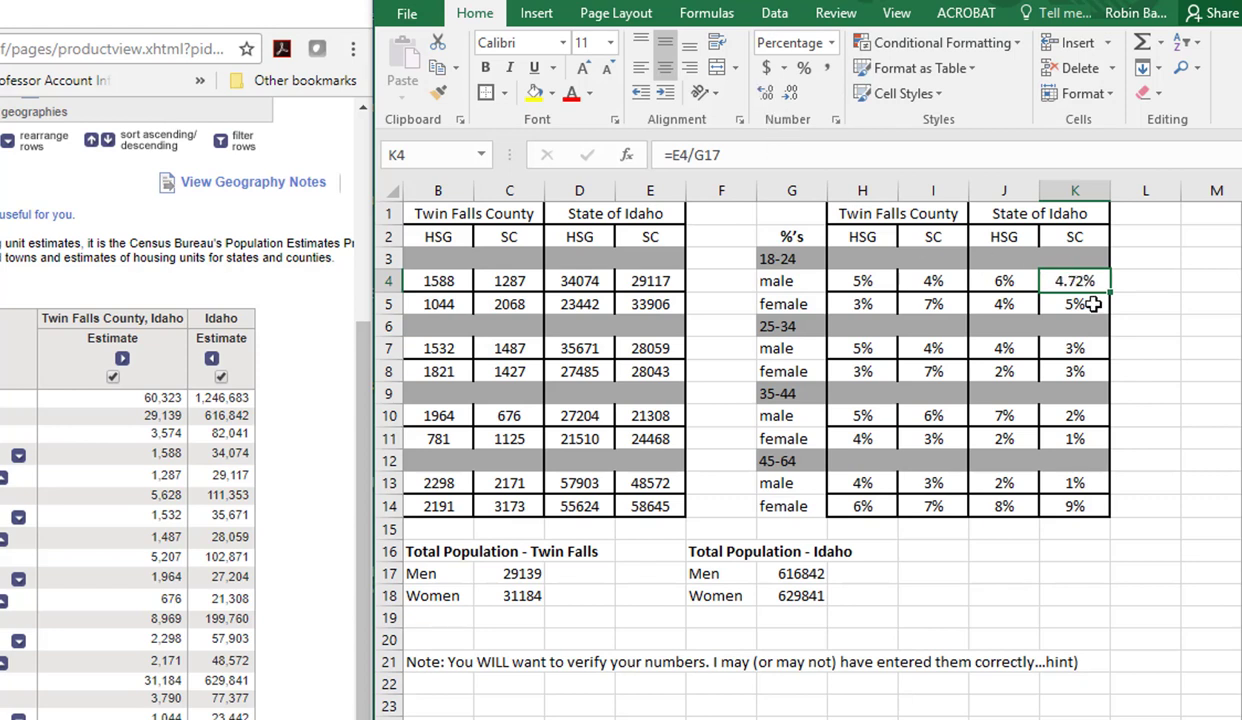
click(1075, 304)
click(764, 95)
click(764, 95)
click(790, 93)
click(790, 93)
click(1098, 280)
click(792, 95)
click(792, 95)
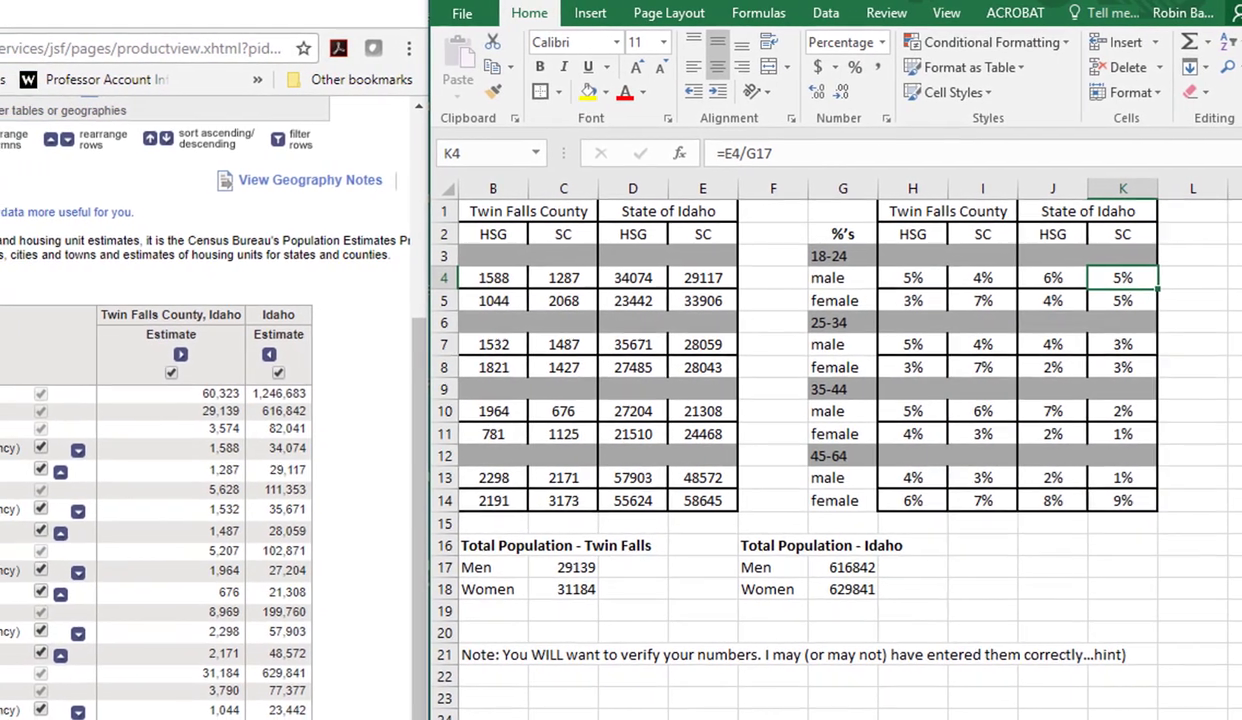
key(ctrl+t)
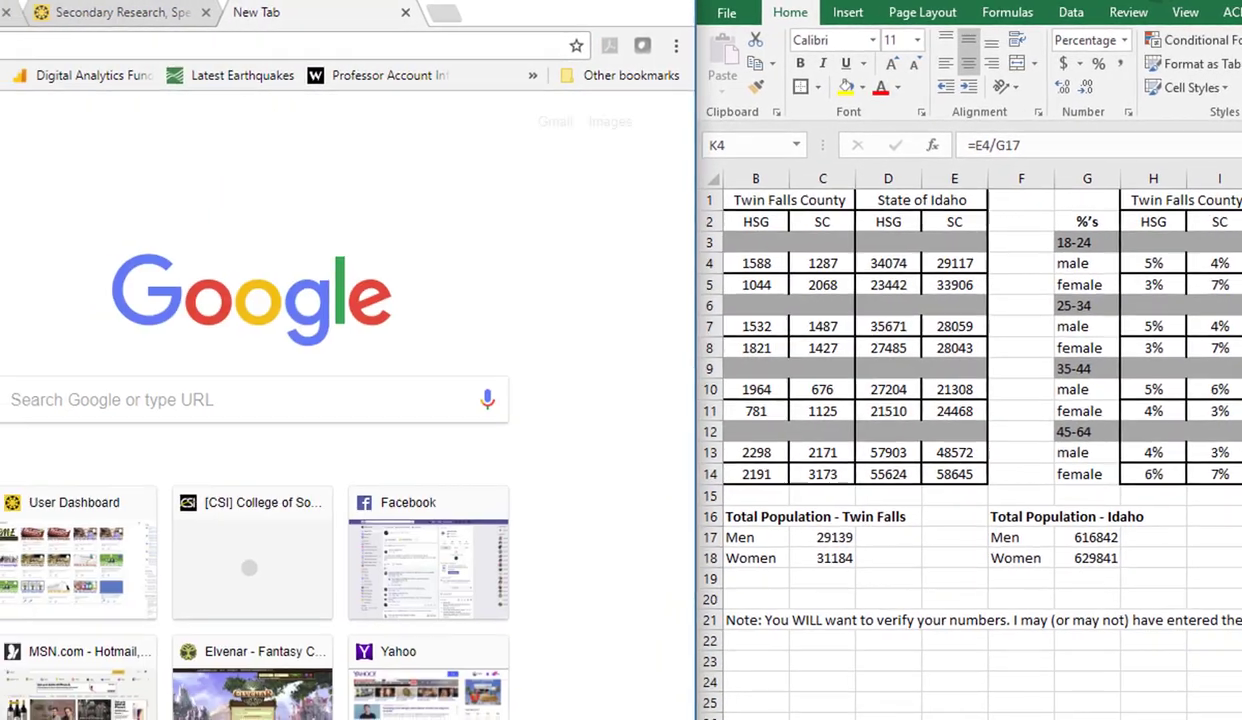
text(www.csi.edu)
key(Return)
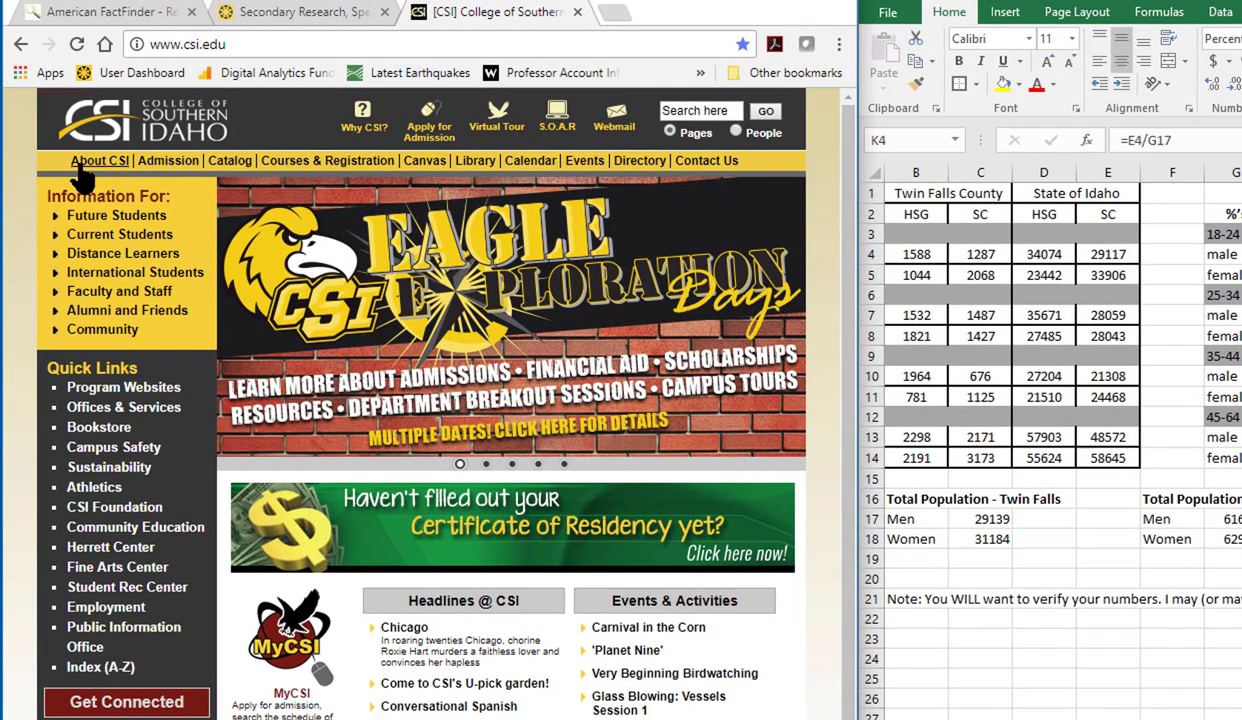
click(82, 166)
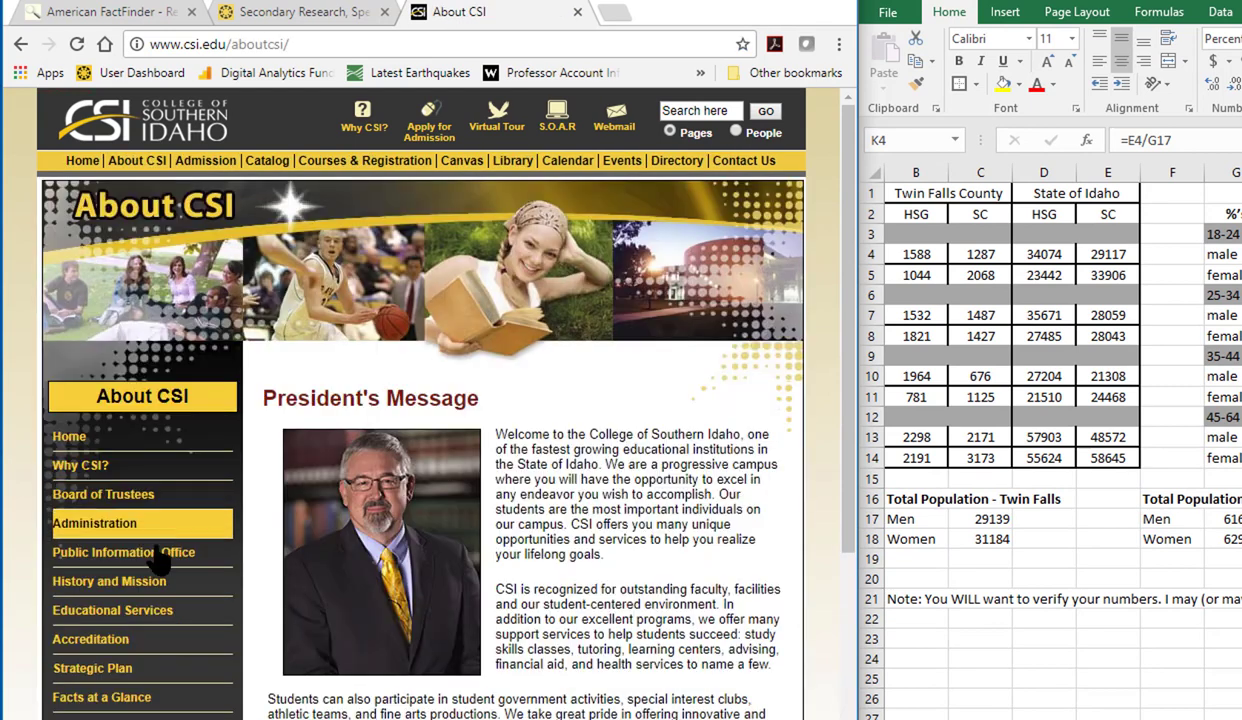
click(127, 698)
scroll(341, 396, down, 2)
Open the 2016 Fact Sheet PDF, closing the 2013–14 sheet opened by mistake
click(289, 346)
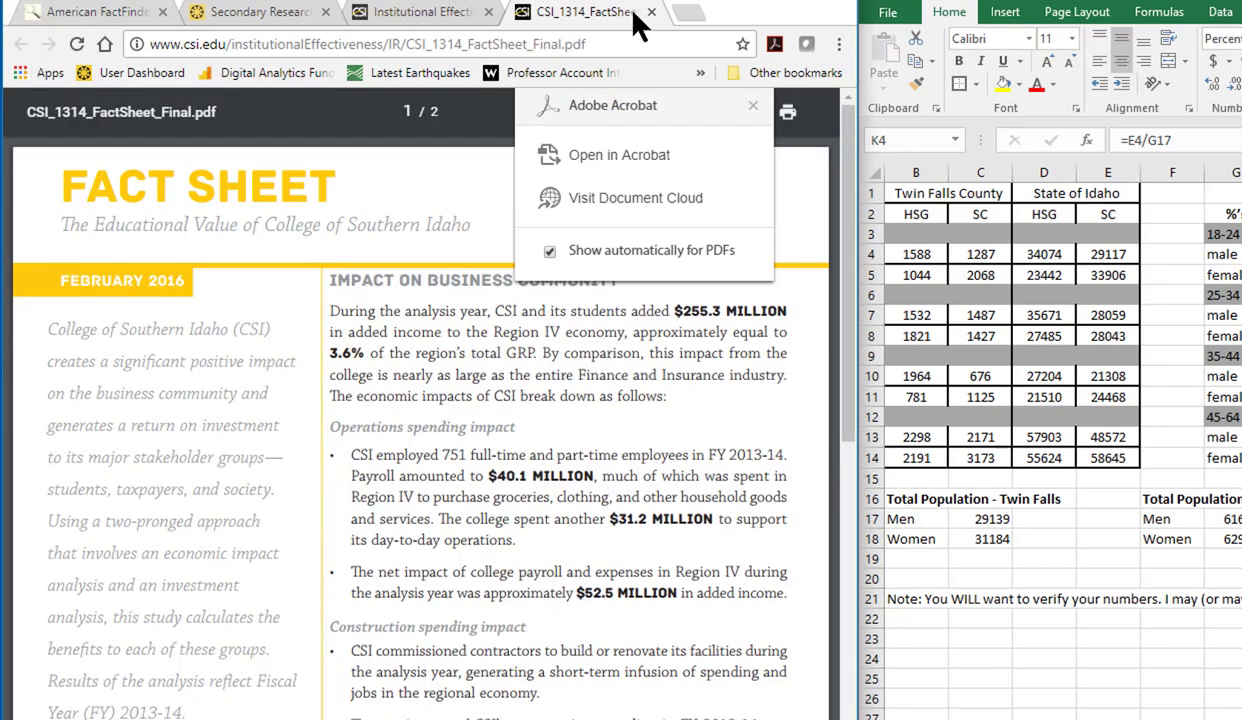
click(651, 12)
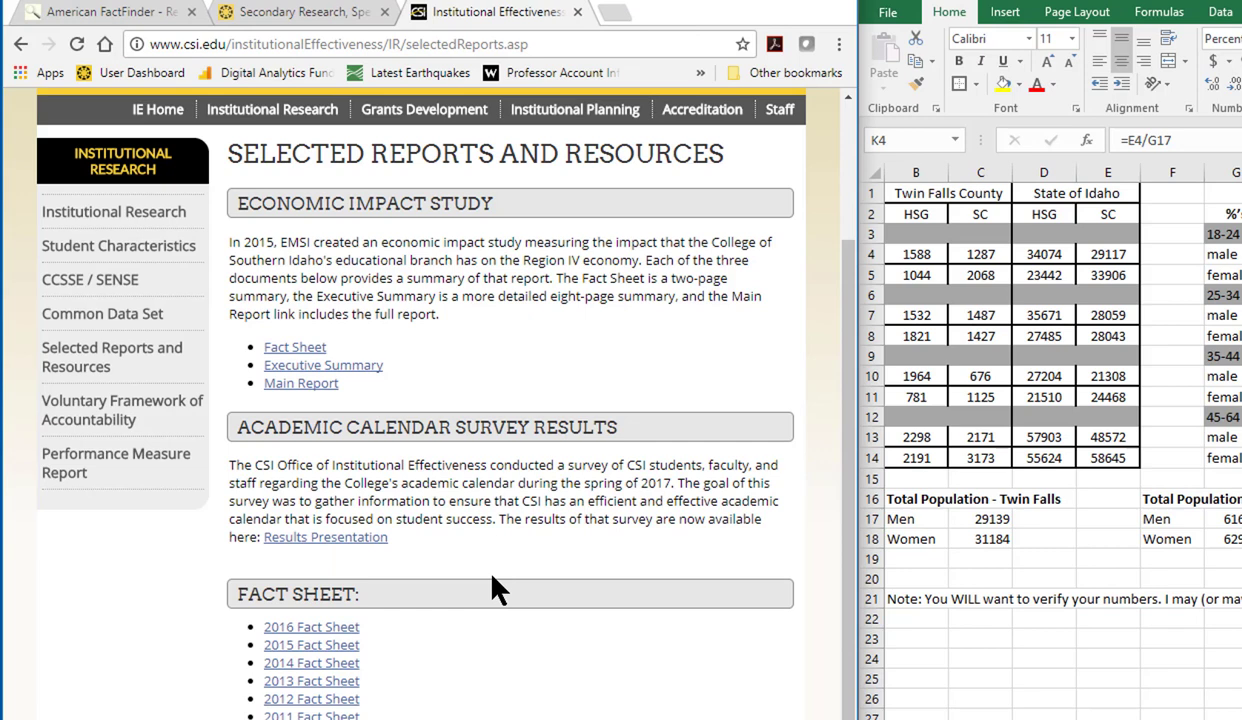
click(318, 628)
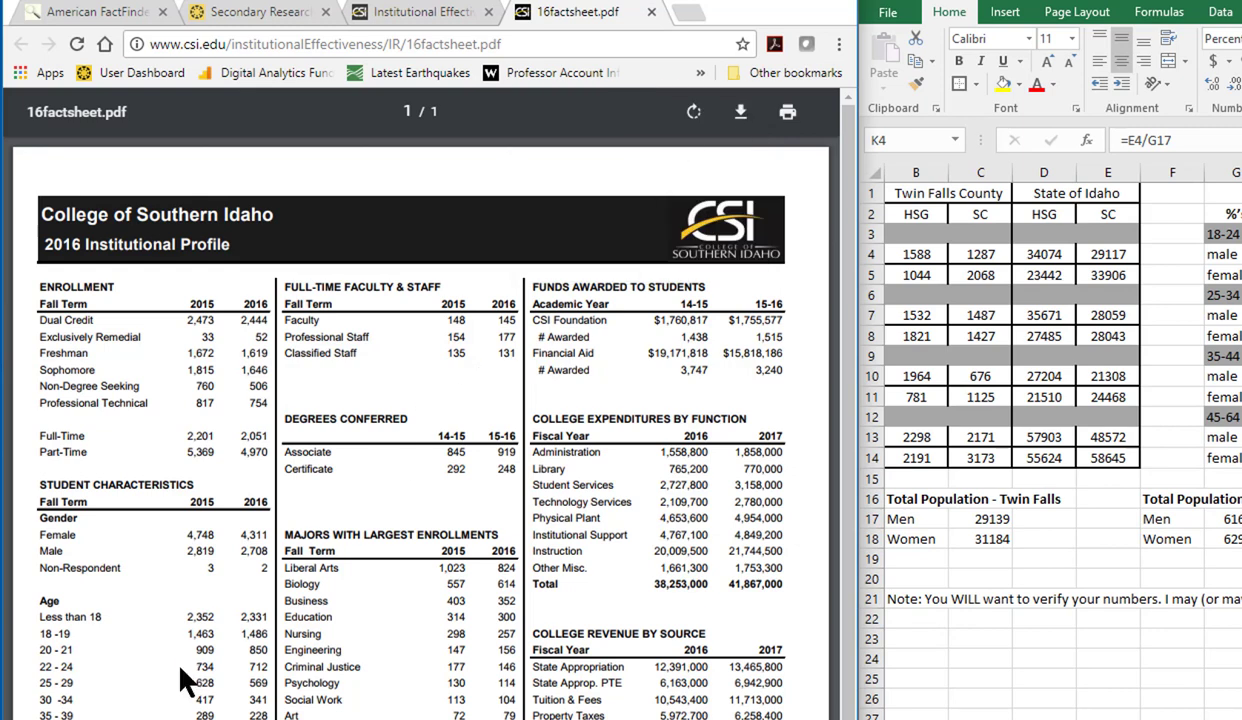
Highlight the 18–24 age enrolment figures and the In-District and Other Idaho (3,873) residency counts
scroll(190, 670, down, 3)
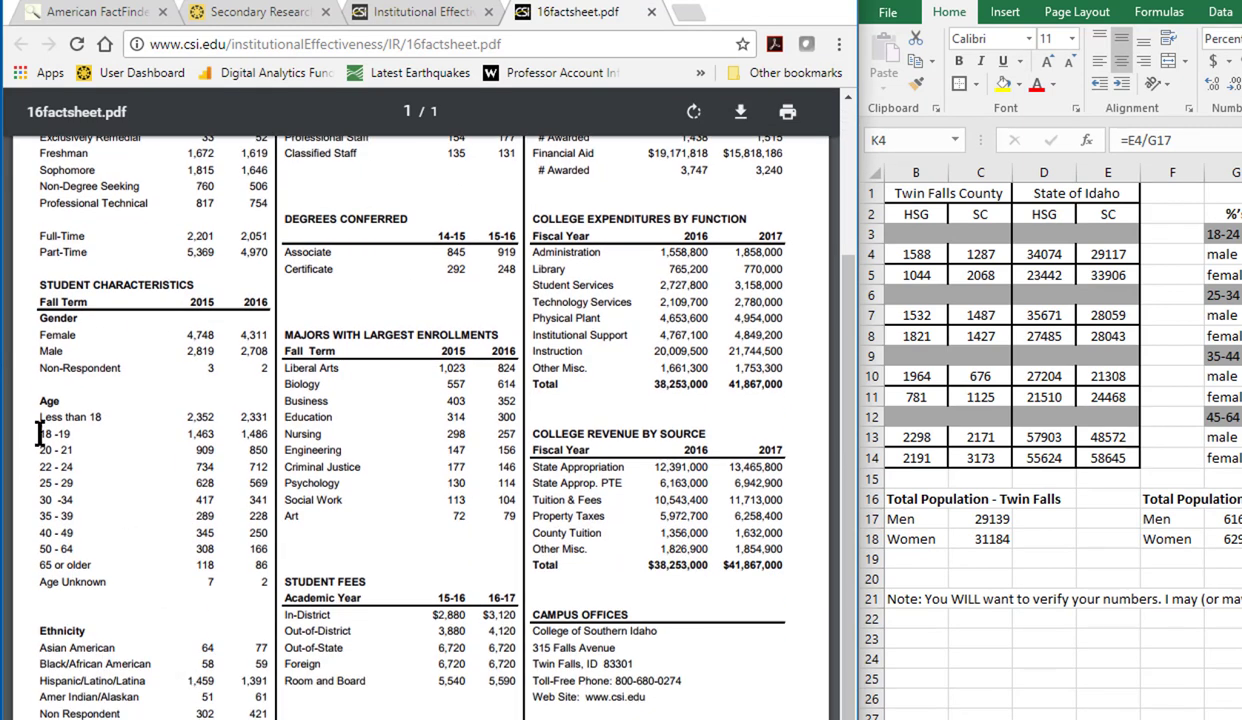
drag(39, 428, 260, 467)
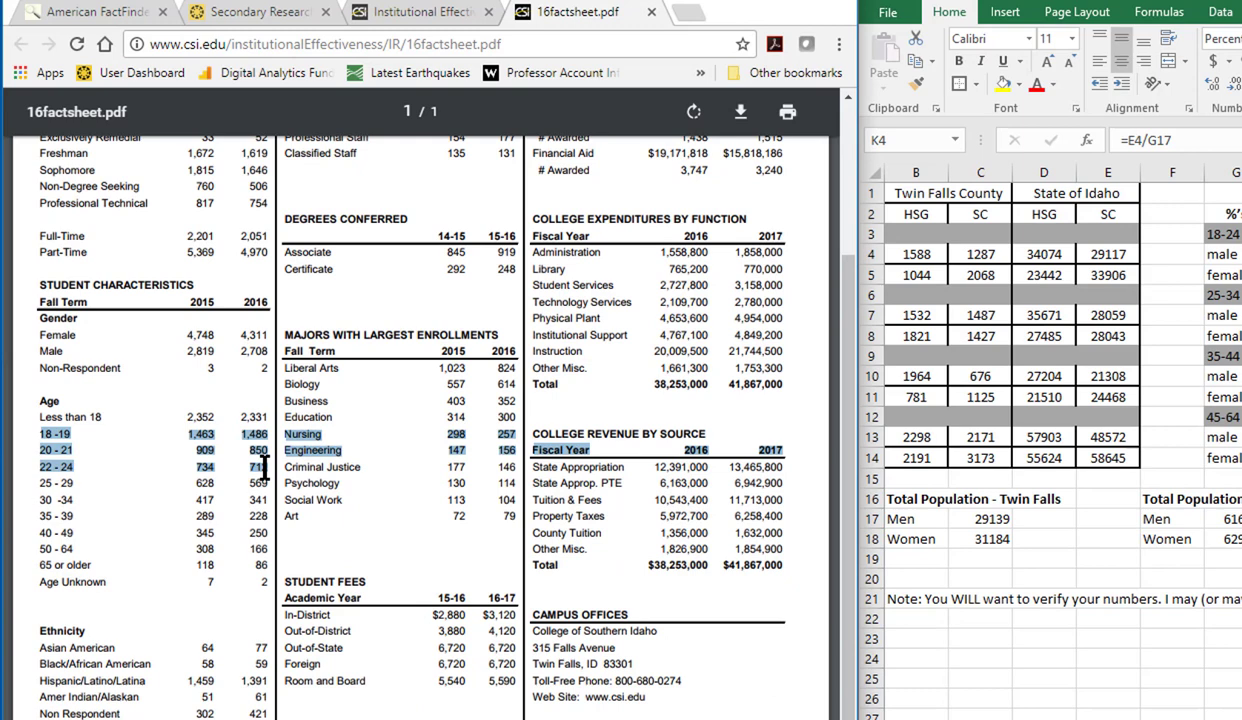
click(228, 555)
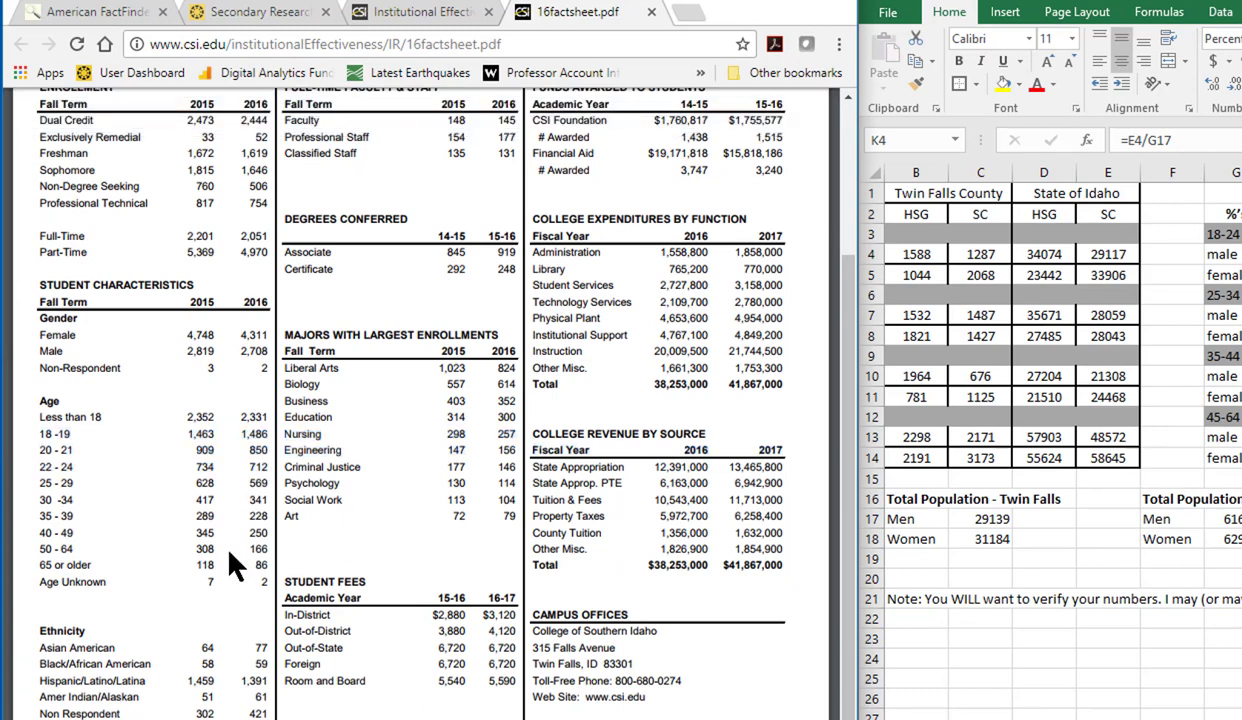
scroll(228, 565, down, 1)
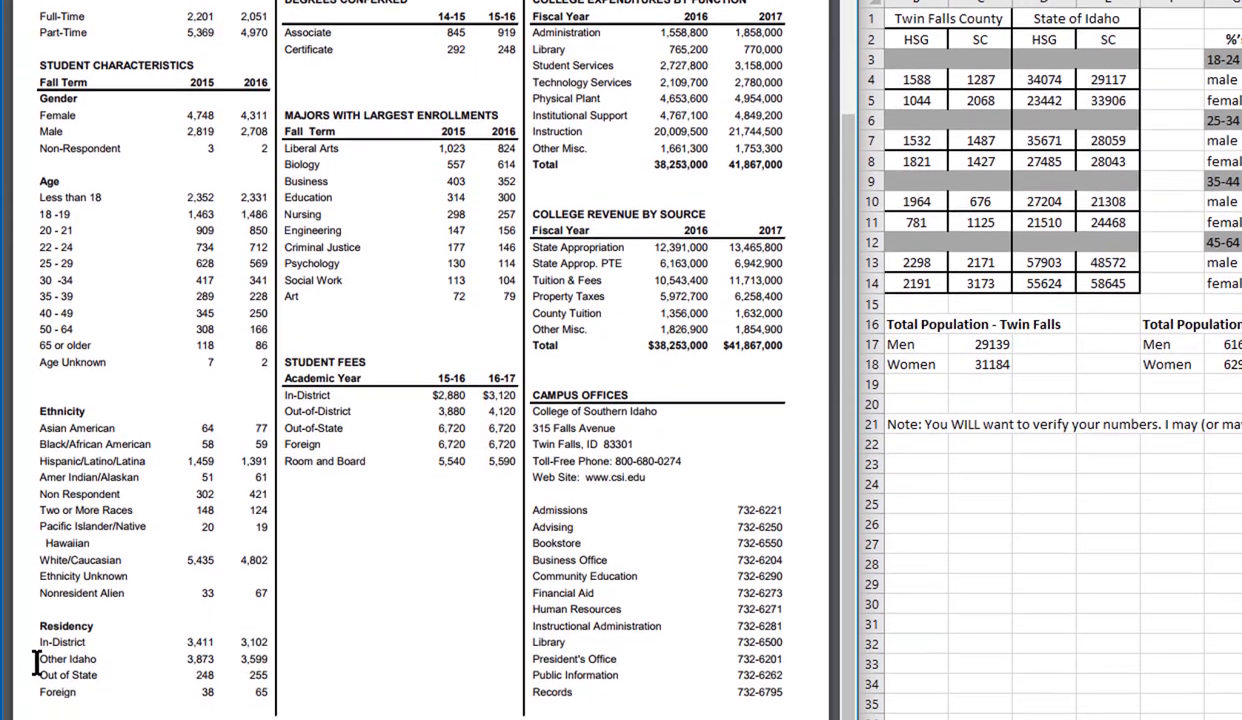
drag(38, 625, 270, 625)
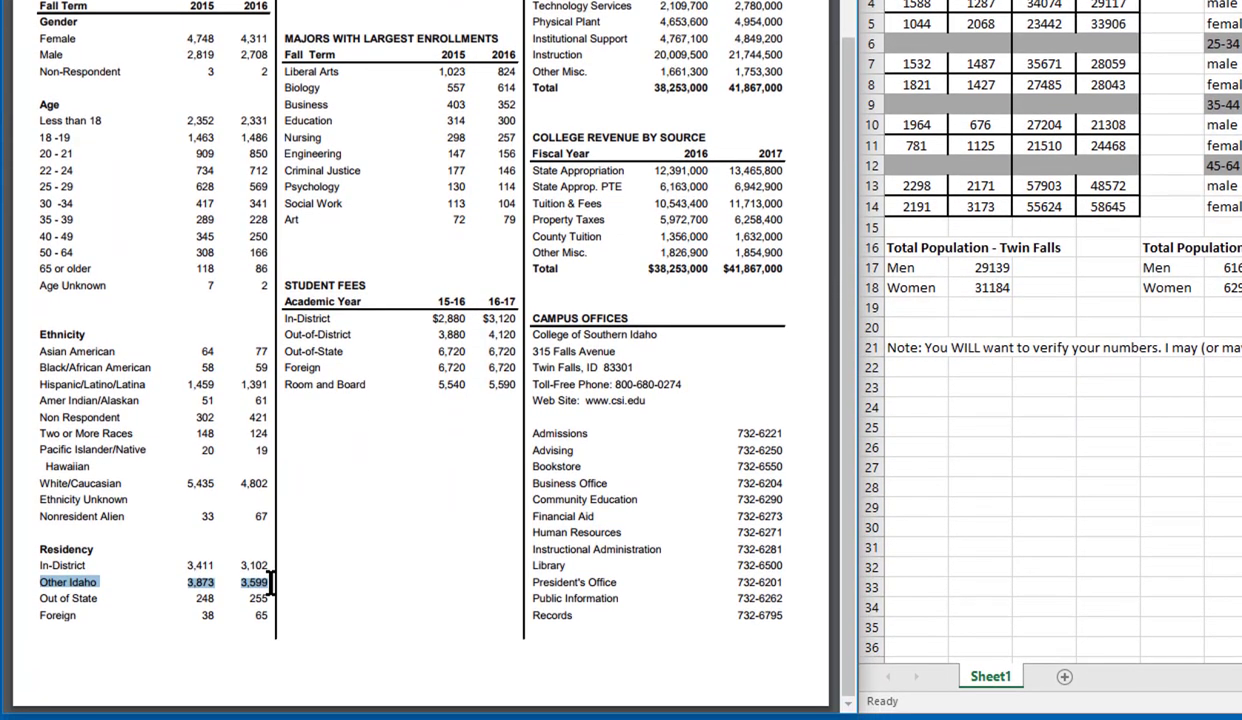
drag(67, 565, 220, 565)
drag(70, 582, 220, 582)
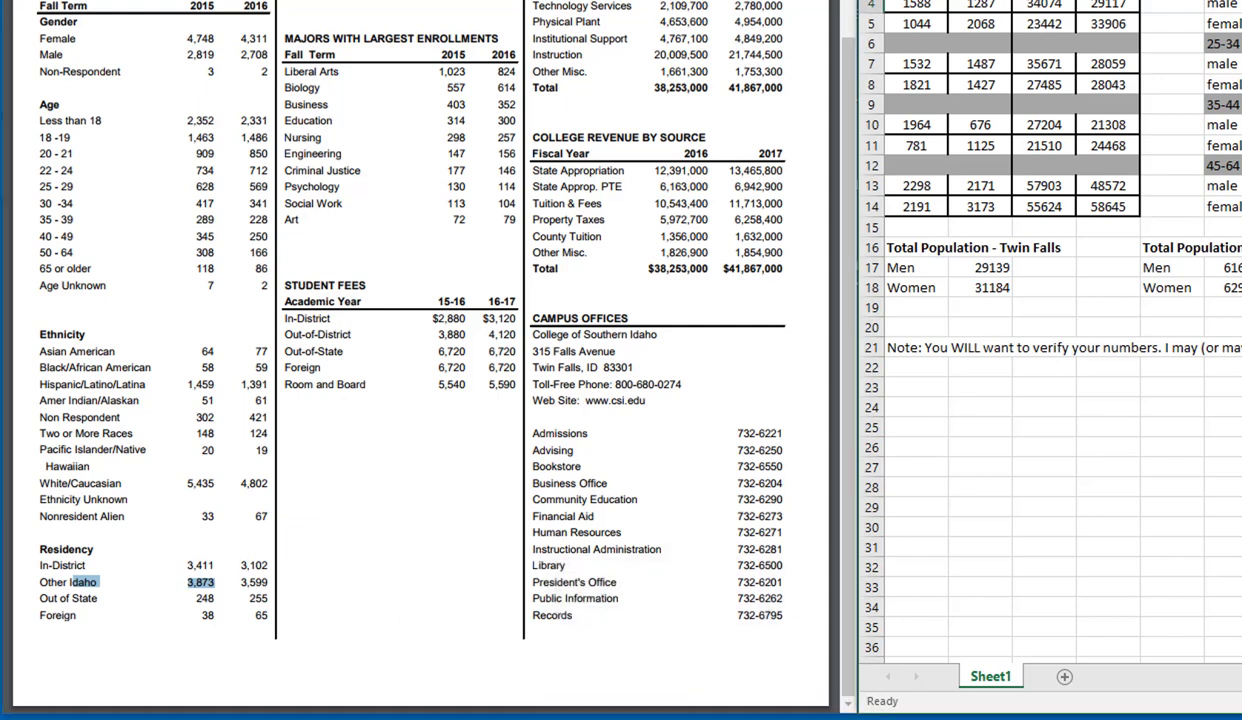
key(shift+Down)
key(shift+Down)
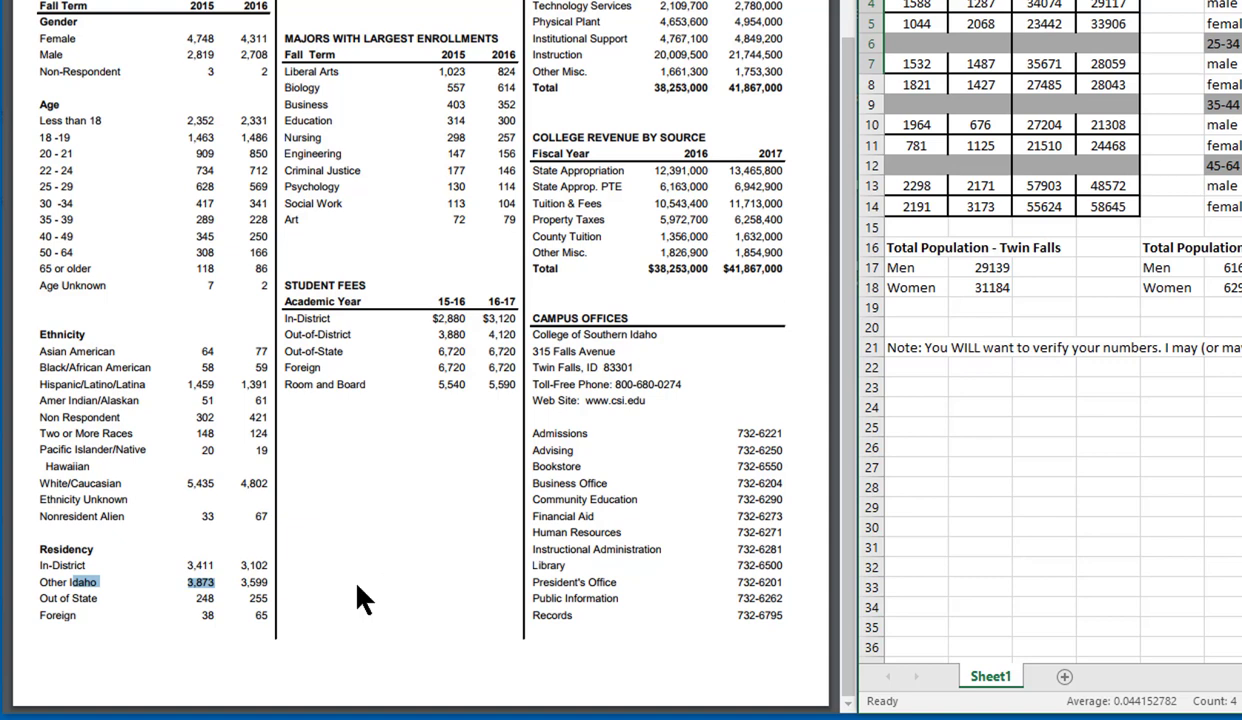